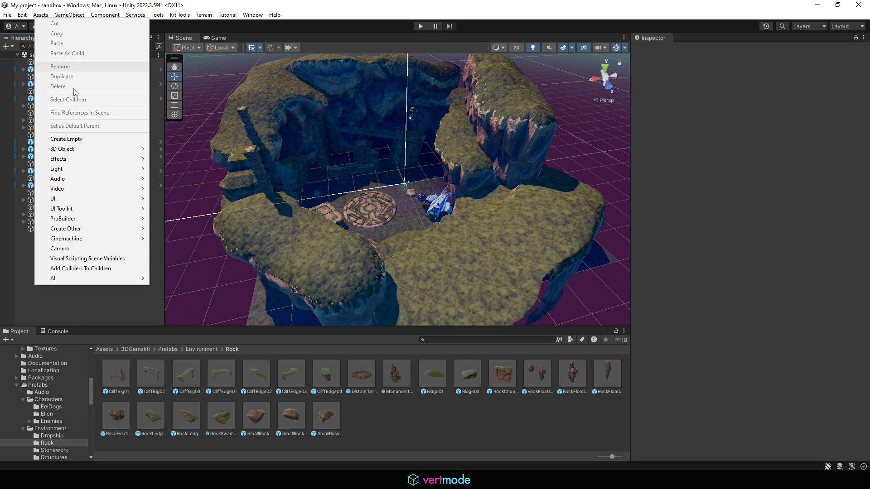
Create an empty object named "----Enemies----" and place it between Ellen and the LevelAssets divider in the hierarchy
{"action": "left_click", "coordinate": [25, 257]}
{"action": "right_click", "coordinate": [24, 257]}
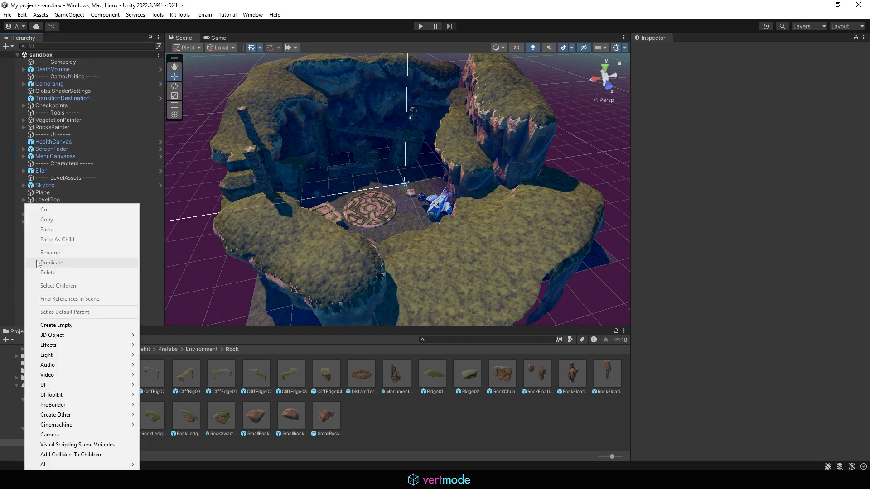
{"action": "left_click", "coordinate": [66, 325]}
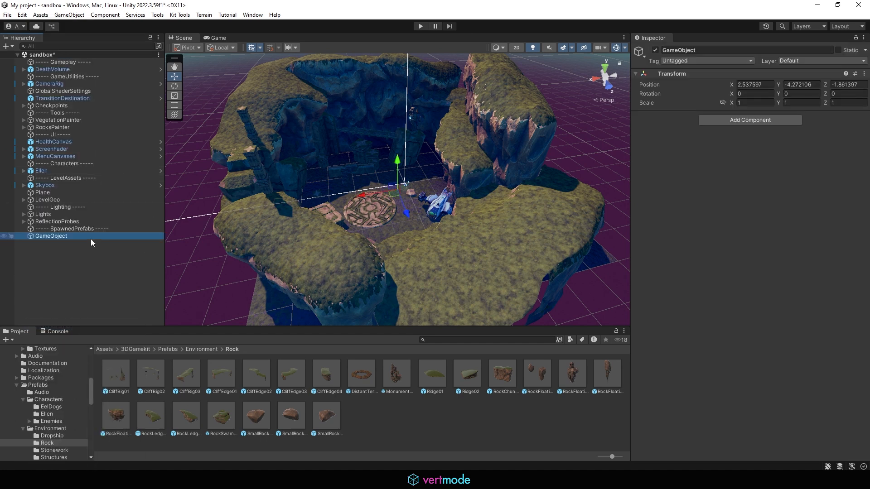
{"action": "right_click", "coordinate": [44, 237]}
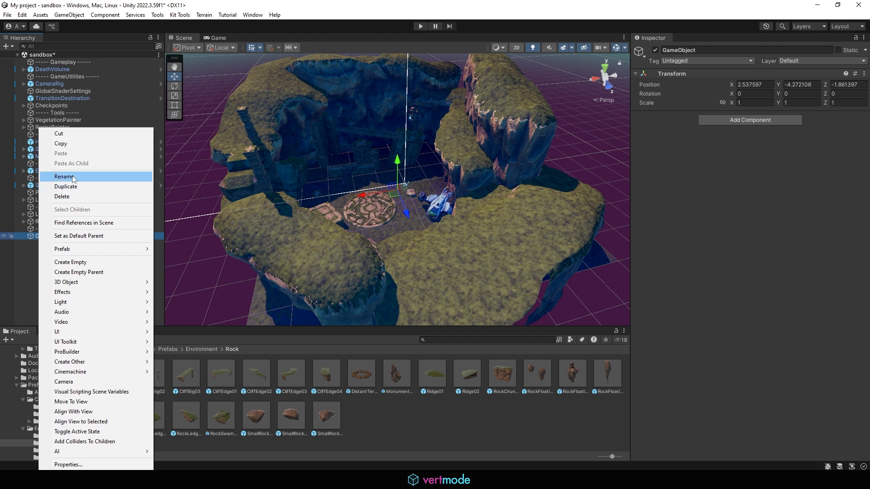
{"action": "left_click", "coordinate": [73, 177]}
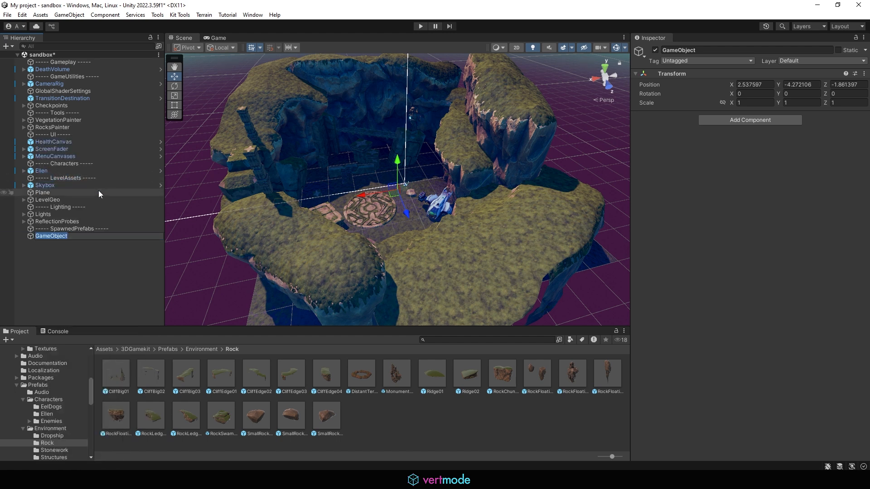
{"action": "type", "text": "----Enemies----"}
{"action": "key", "text": "Return"}
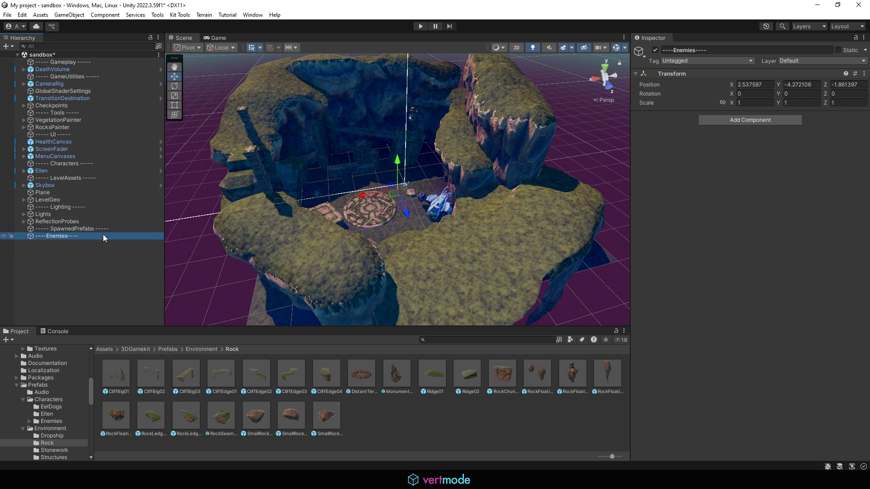
{"action": "left_click_drag", "start_coordinate": [54, 236], "coordinate": [67, 181]}
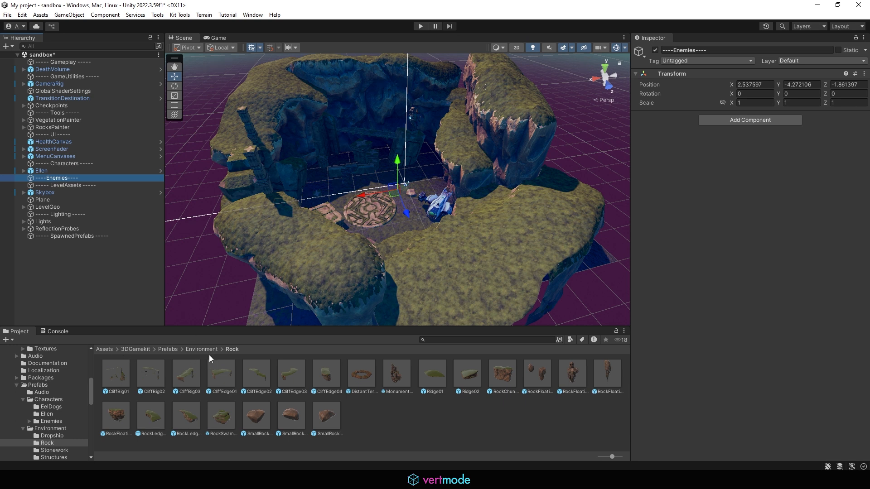
Open the Chomper prefab folder at 3DGamekit > Prefabs > Characters > Enemies
{"action": "left_click", "coordinate": [131, 349]}
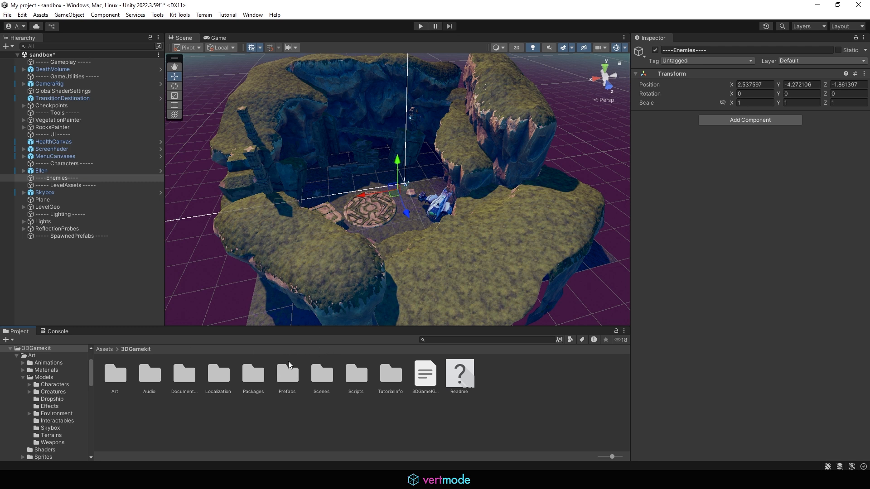
{"action": "double_click", "coordinate": [291, 380]}
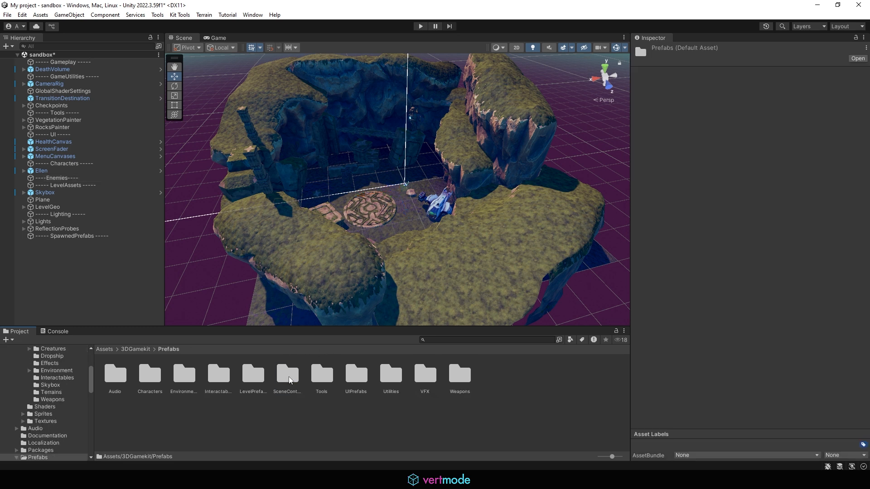
{"action": "double_click", "coordinate": [153, 374]}
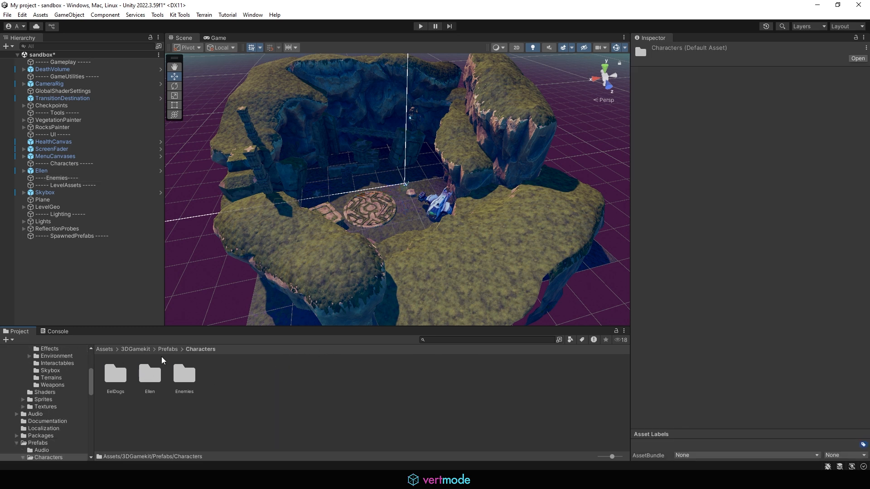
{"action": "left_click", "coordinate": [184, 377]}
{"action": "double_click", "coordinate": [177, 381]}
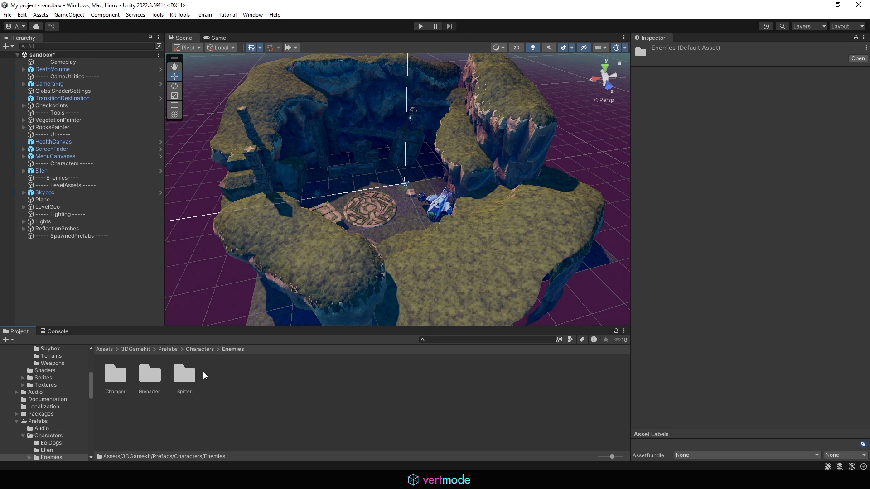
{"action": "left_click", "coordinate": [156, 373]}
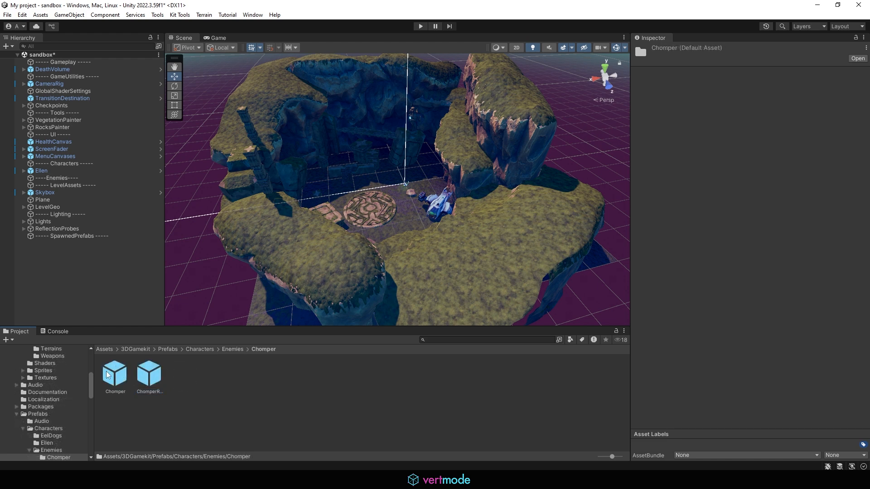
Place the Chomper prefab, not its ragdoll version, on the ground beside the round carved stone platform
{"action": "left_click", "coordinate": [115, 375]}
{"action": "left_click", "coordinate": [149, 377]}
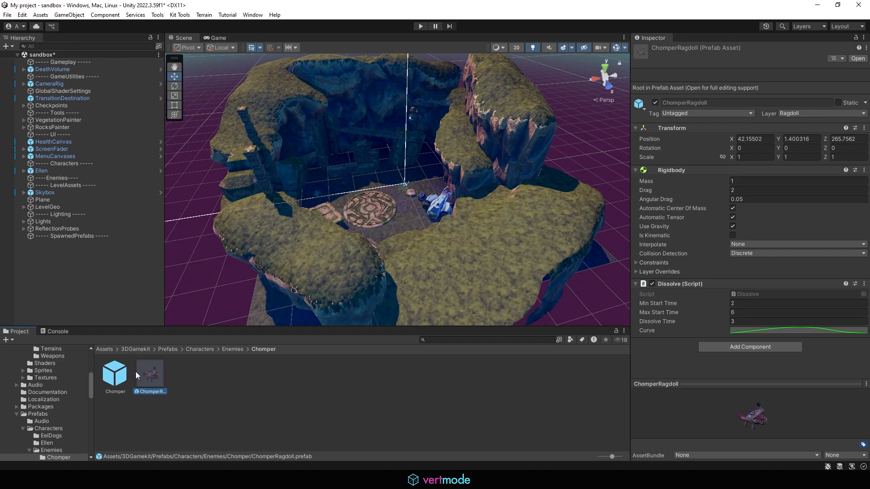
{"action": "left_click", "coordinate": [116, 375]}
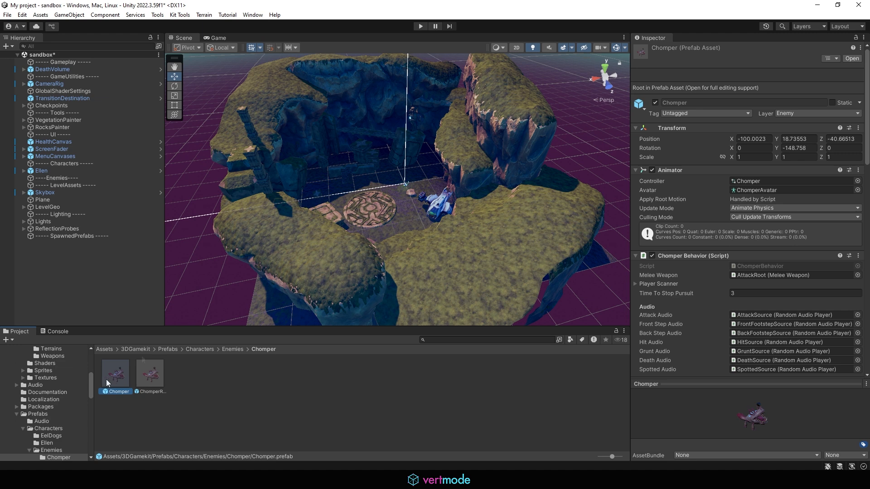
{"action": "left_click_drag", "start_coordinate": [106, 379], "coordinate": [372, 187]}
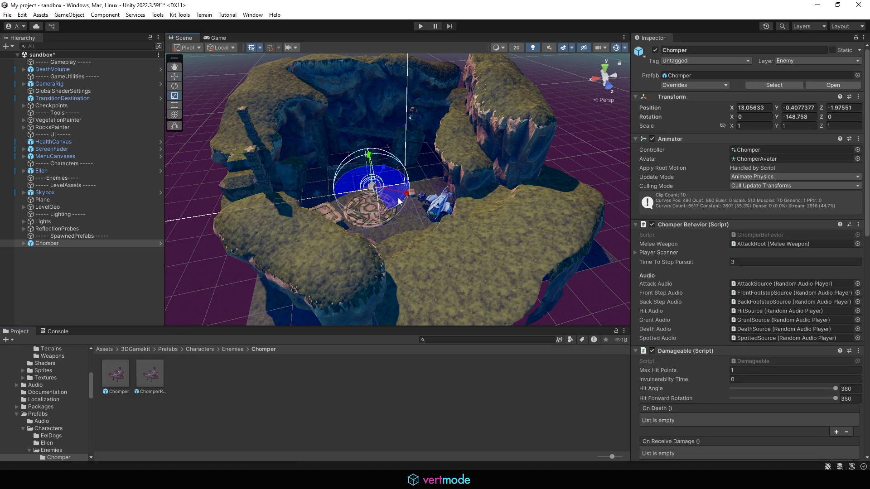
{"action": "middle_click_drag", "start_coordinate": [399, 199], "coordinate": [395, 218]}
{"action": "key", "text": "f"}
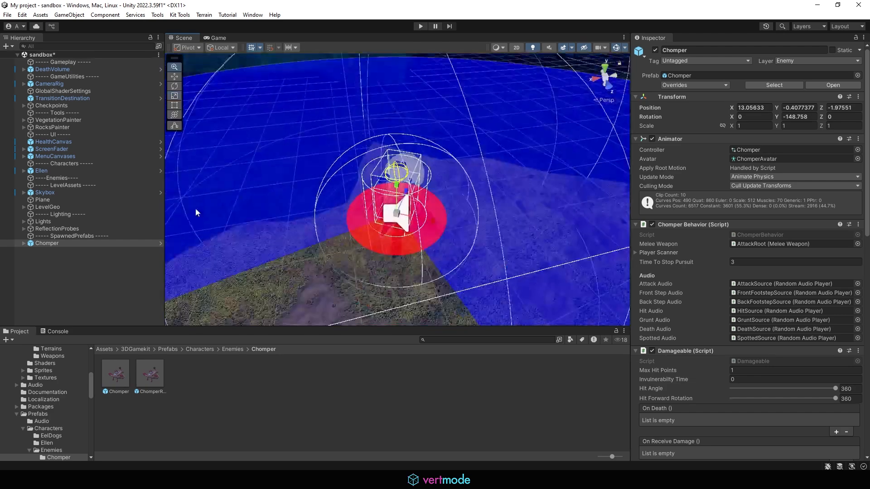
{"action": "left_click_drag", "start_coordinate": [494, 216], "coordinate": [483, 229], "text": "alt"}
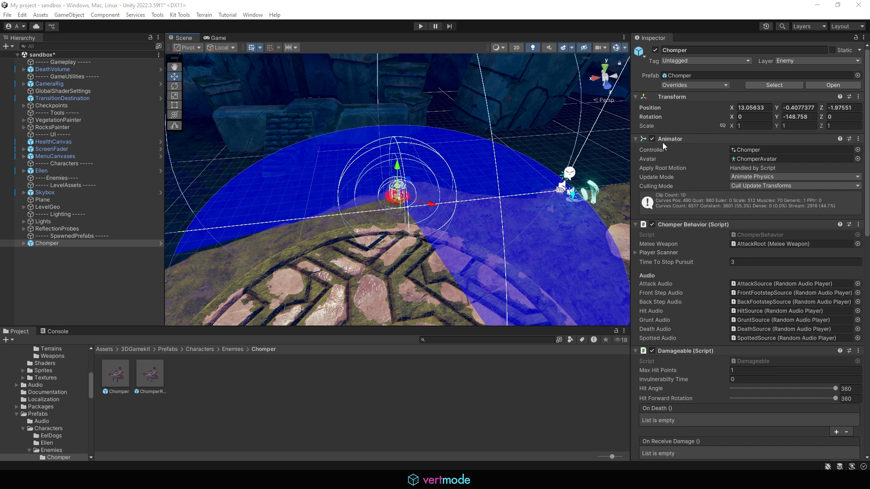
Examine the Chomper's component settings from Animator through Nav Mesh Agent, collapsing each one after review
{"action": "left_click", "coordinate": [635, 138]}
{"action": "scroll", "coordinate": [677, 135], "scroll_direction": "down", "scroll_amount": 2}
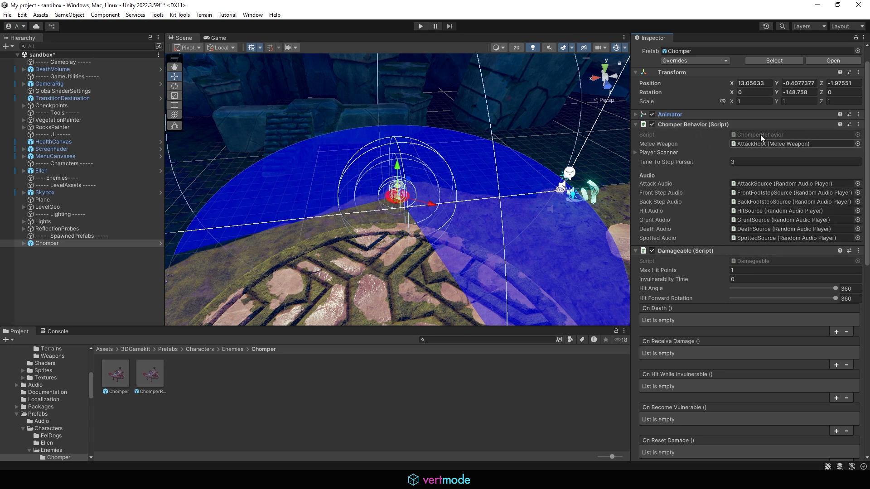
{"action": "left_click", "coordinate": [636, 124]}
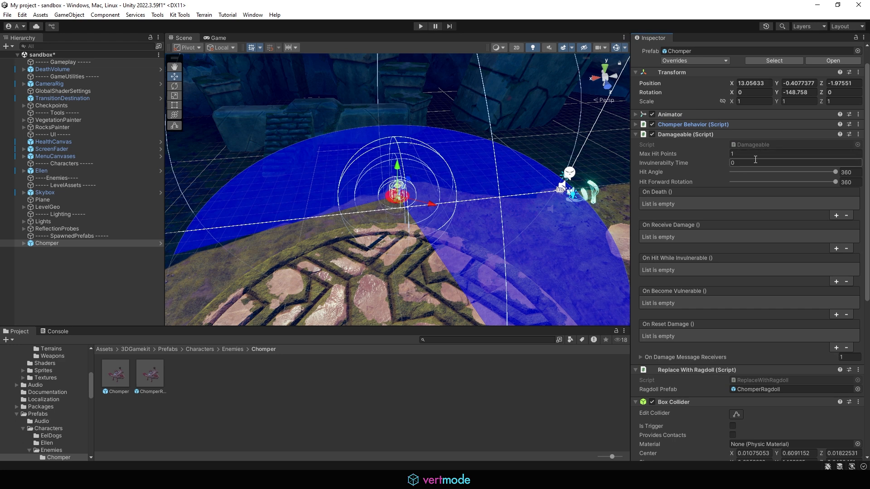
{"action": "scroll", "coordinate": [673, 187], "scroll_direction": "down", "scroll_amount": 3}
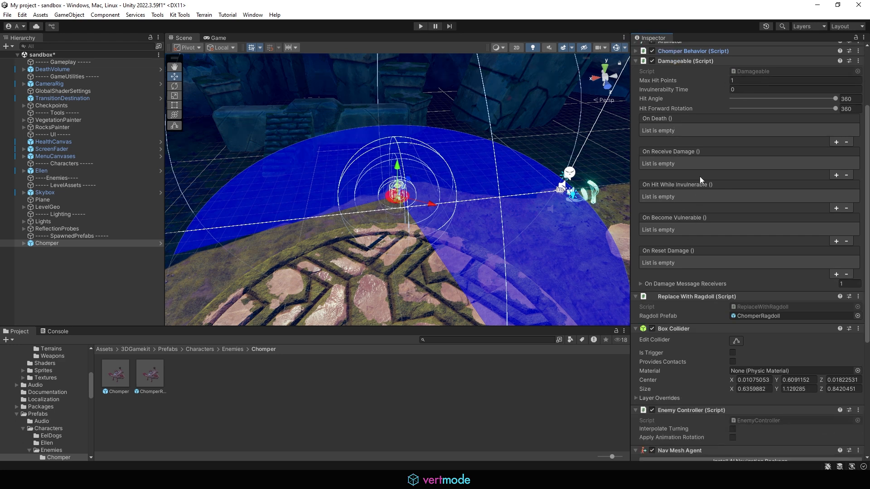
{"action": "scroll", "coordinate": [700, 174], "scroll_direction": "up", "scroll_amount": 2}
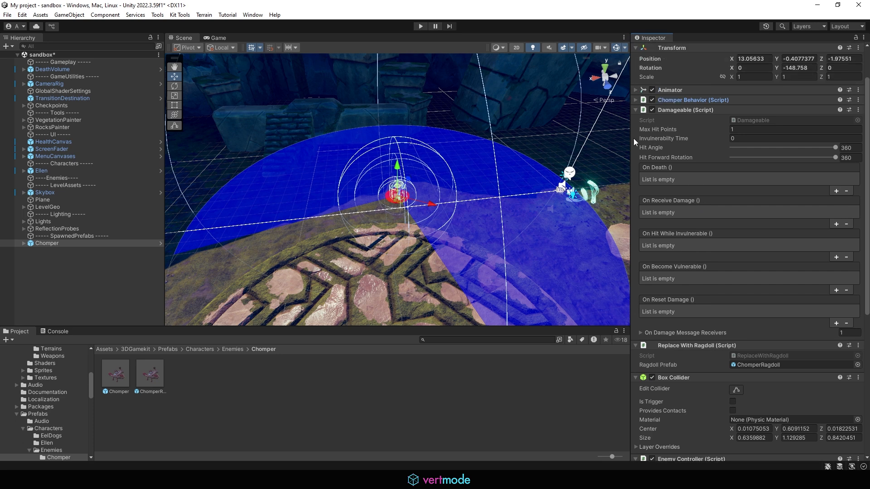
{"action": "left_click", "coordinate": [635, 109]}
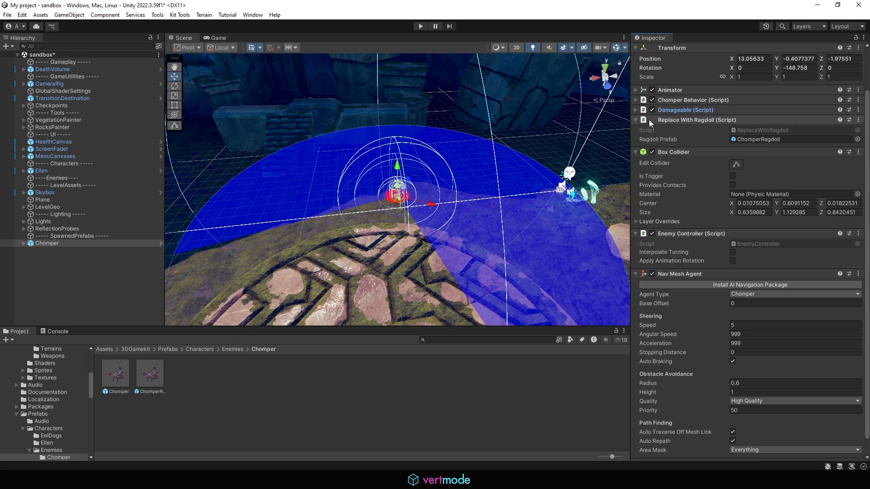
{"action": "left_click", "coordinate": [638, 118]}
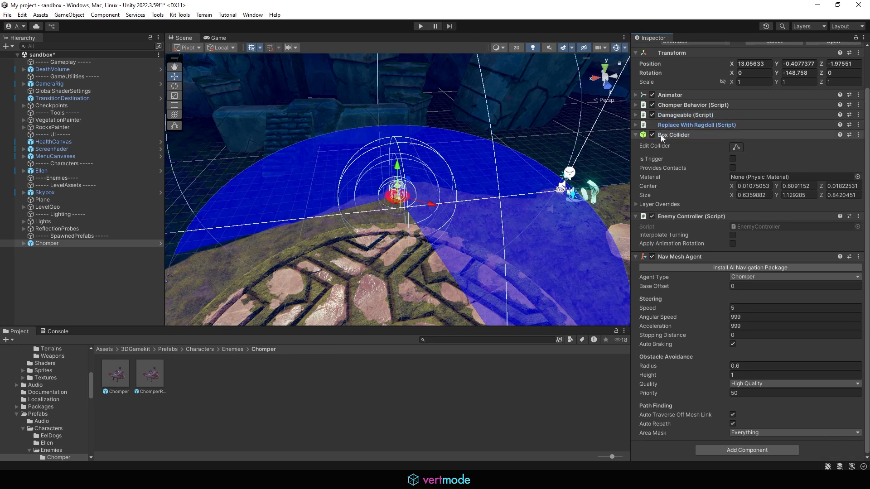
{"action": "left_click", "coordinate": [636, 134]}
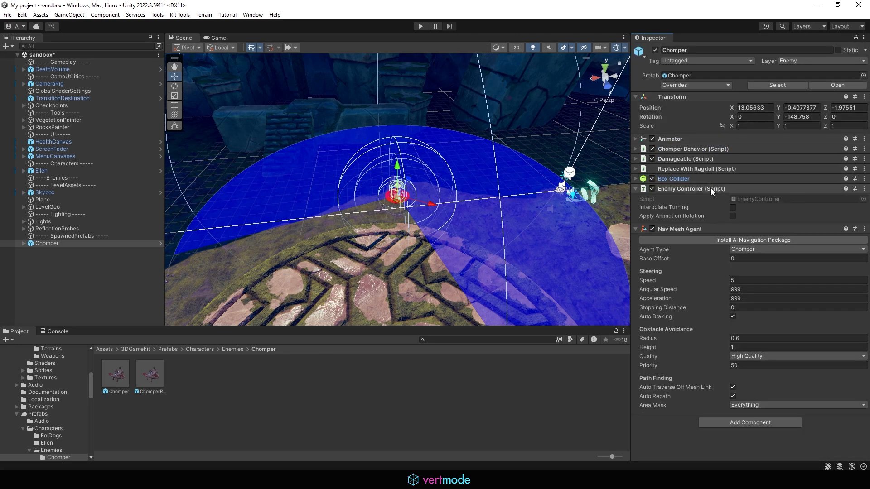
{"action": "left_click", "coordinate": [637, 189]}
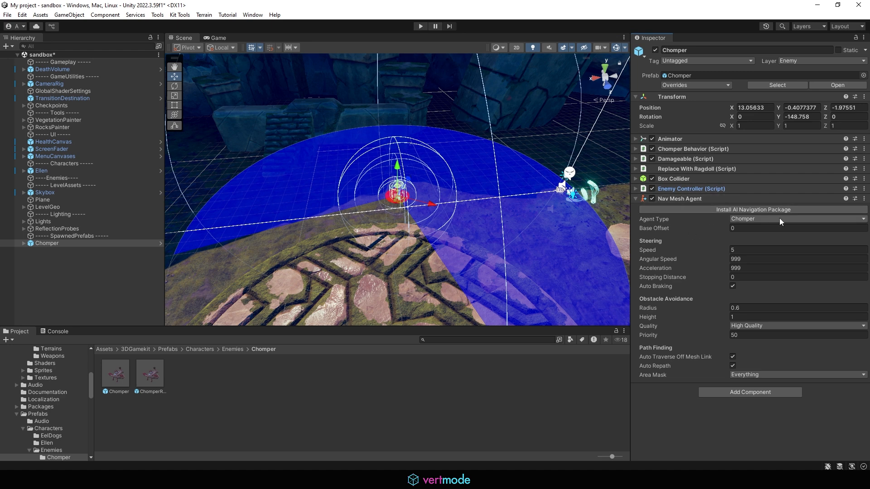
{"action": "left_click", "coordinate": [636, 198]}
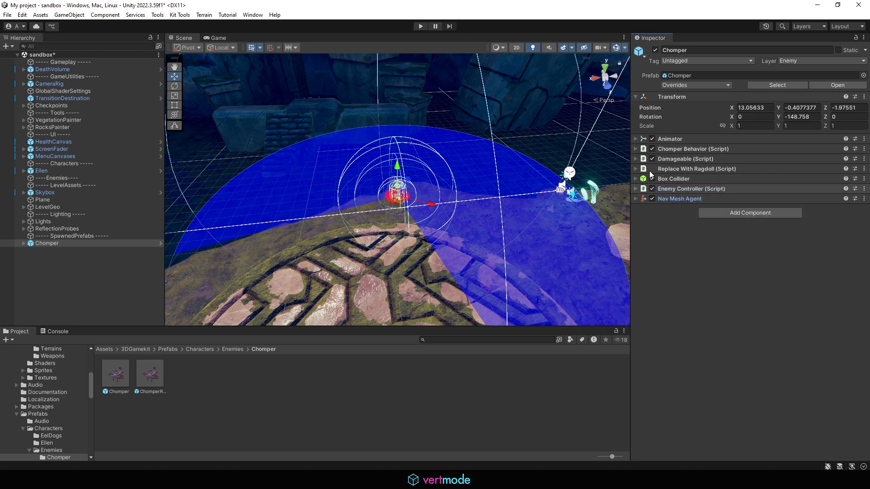
Set the Player Scanner's detection angle to 62 in the Chomper Behavior script, trying 360 first
{"action": "left_click", "coordinate": [635, 149]}
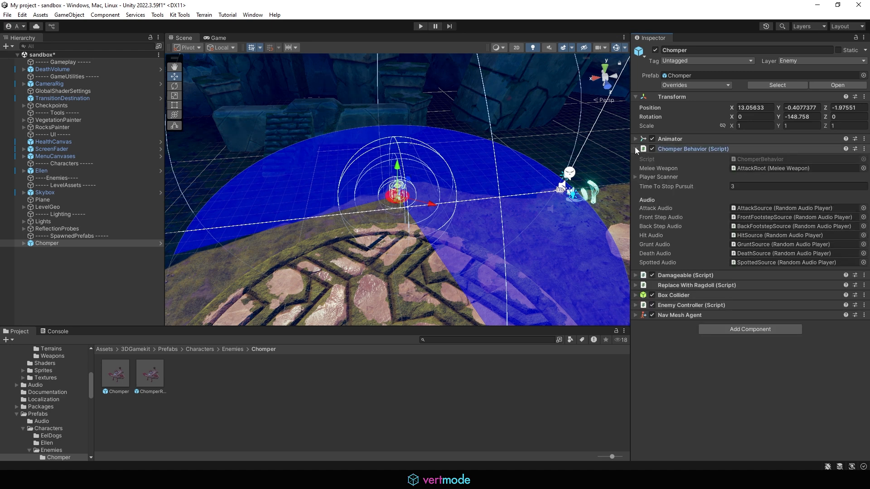
{"action": "left_click", "coordinate": [637, 177]}
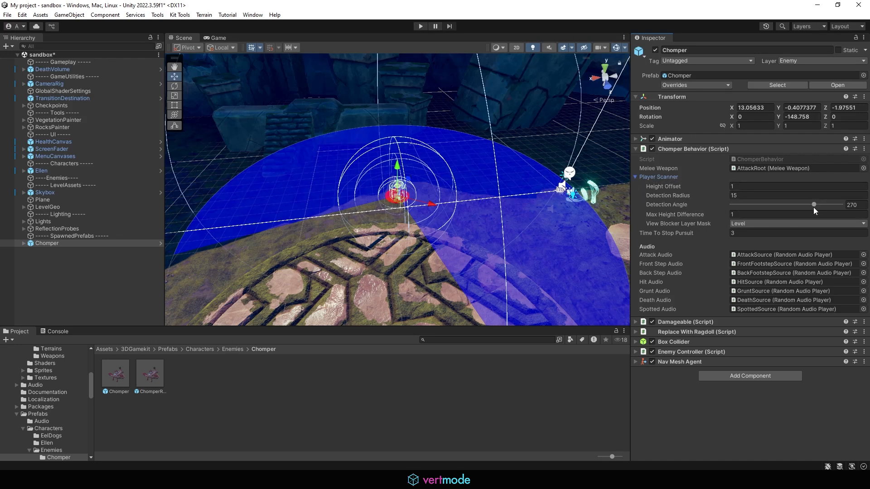
{"action": "left_click_drag", "start_coordinate": [814, 206], "coordinate": [857, 237]}
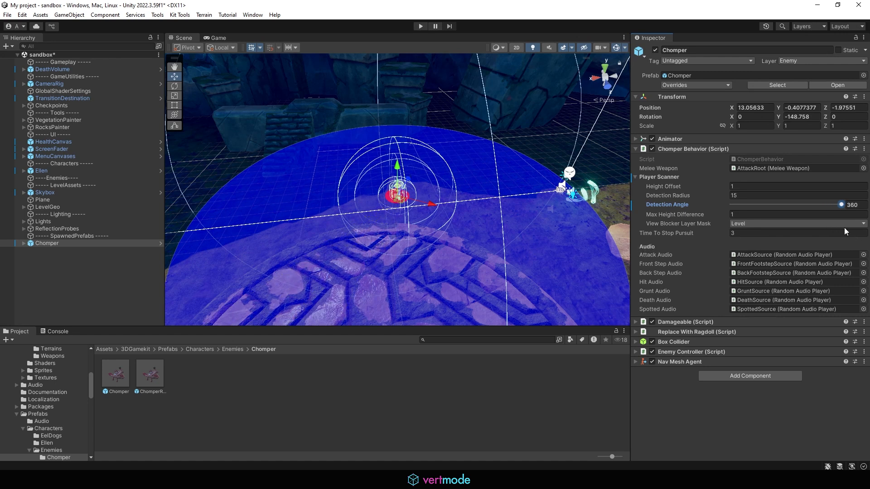
{"action": "left_click_drag", "start_coordinate": [842, 230], "coordinate": [748, 199]}
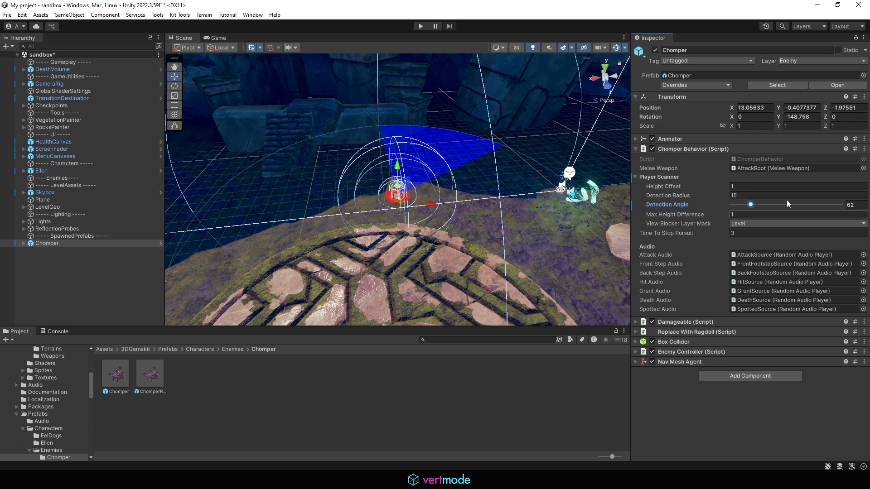
{"action": "left_click", "coordinate": [637, 149]}
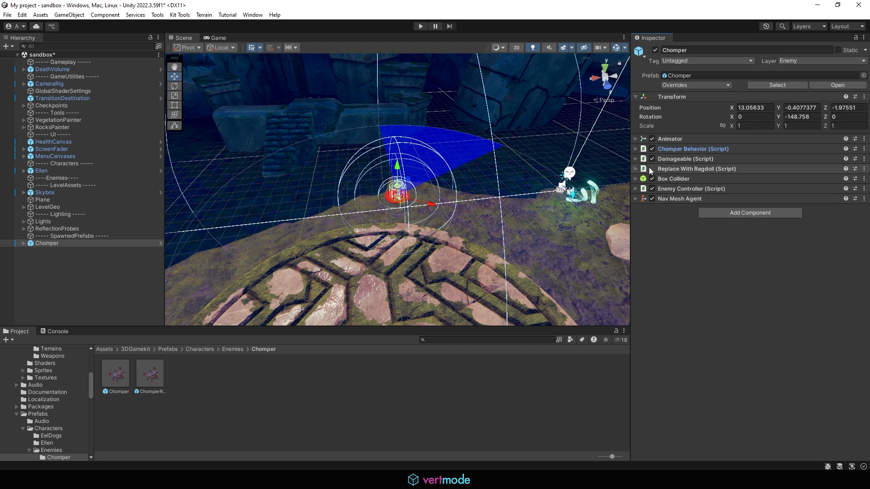
Play the scene and walk Ellen up to the Chomper to test how it reacts to her
{"action": "left_click", "coordinate": [417, 27]}
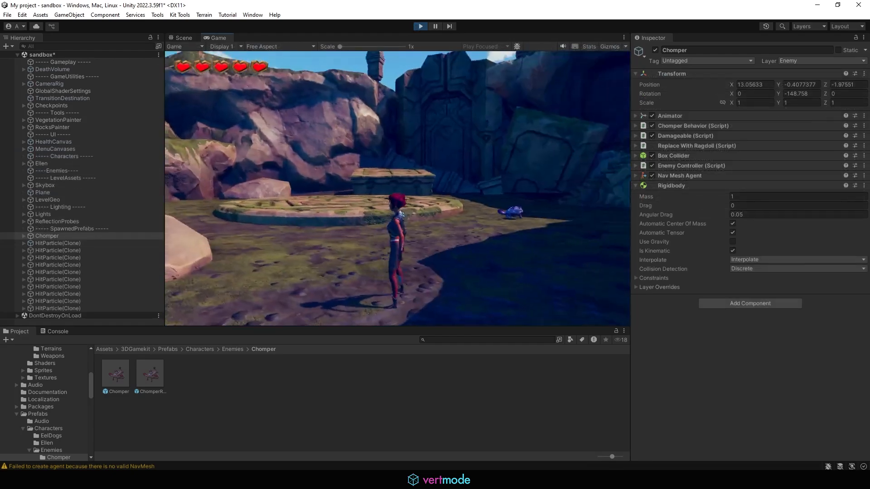
{"action": "key", "text": "w"}
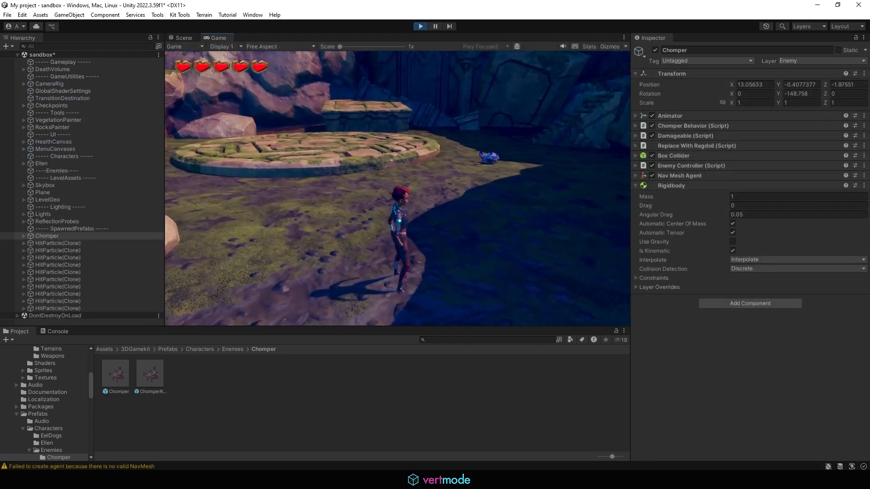
{"action": "key", "text": "d"}
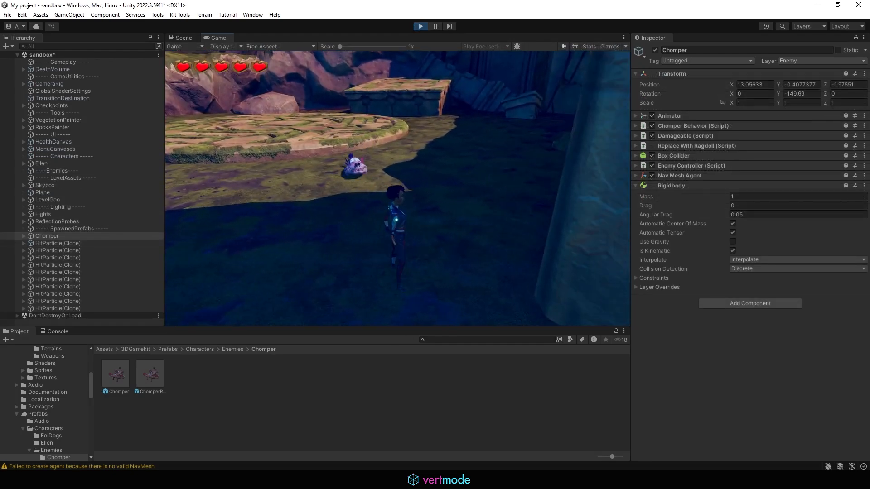
{"action": "key", "text": "w"}
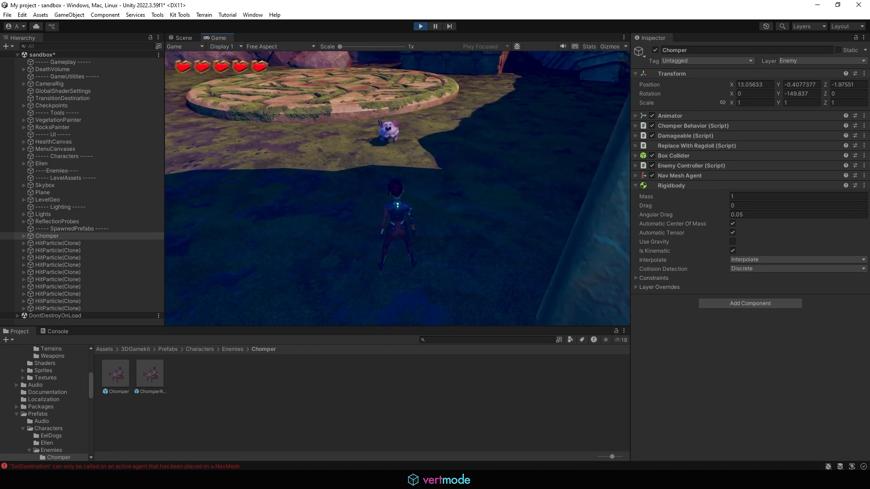
{"action": "key", "text": "w"}
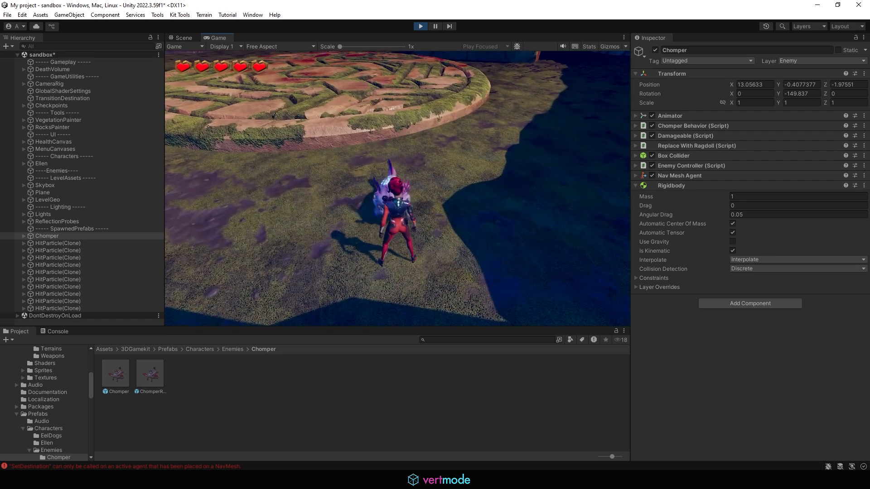
Back Ellen away to see whether the Chomper follows, return to attack it, and exit play mode
{"action": "key", "text": "s"}
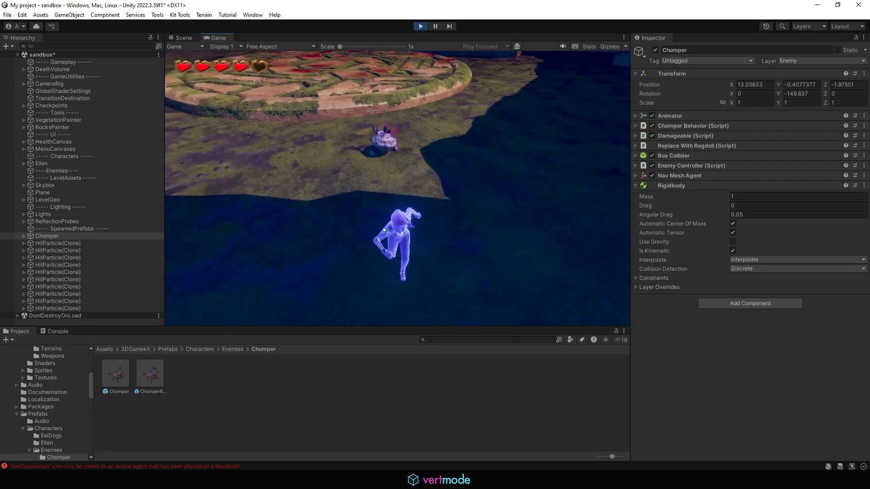
{"action": "key", "text": "w"}
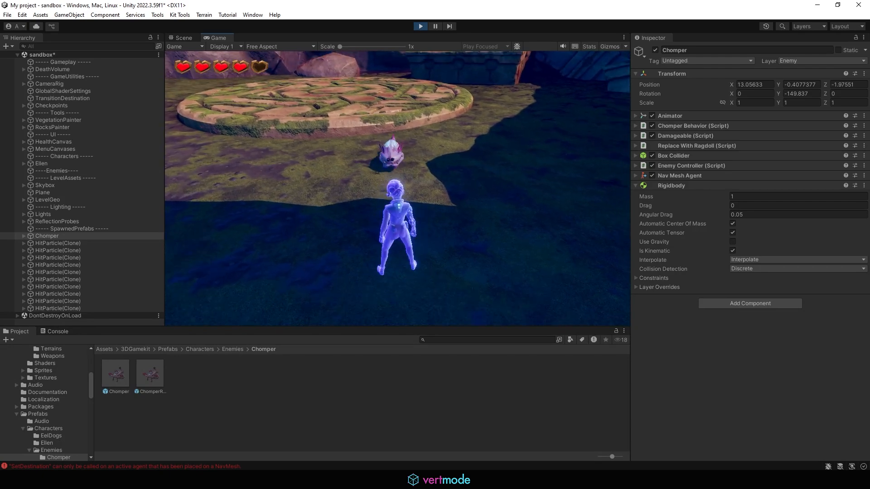
{"action": "key", "text": "w"}
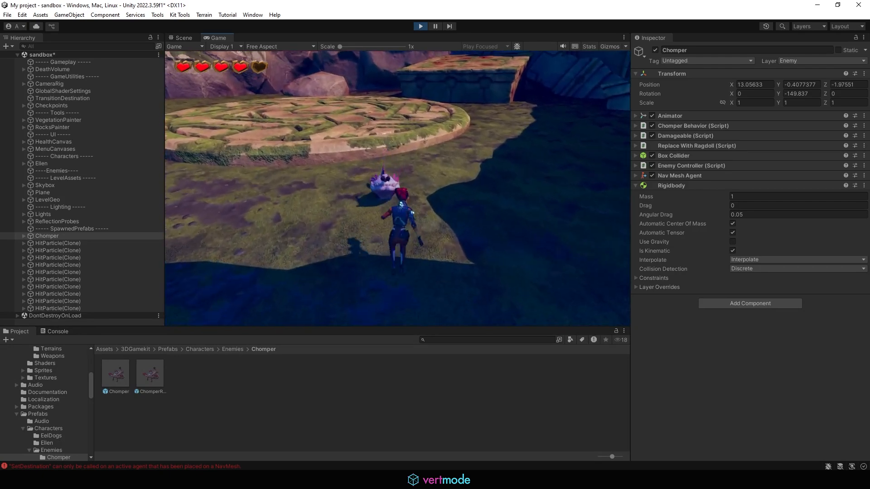
{"action": "key", "text": "w"}
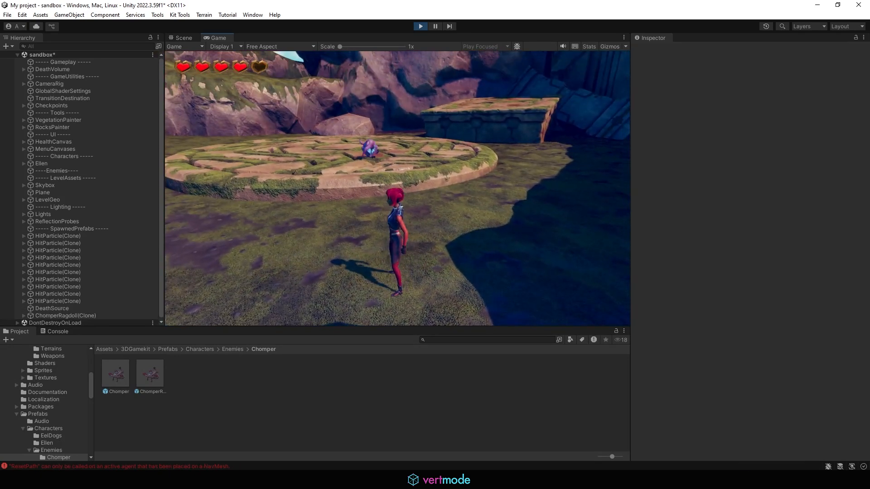
{"action": "key", "text": "a"}
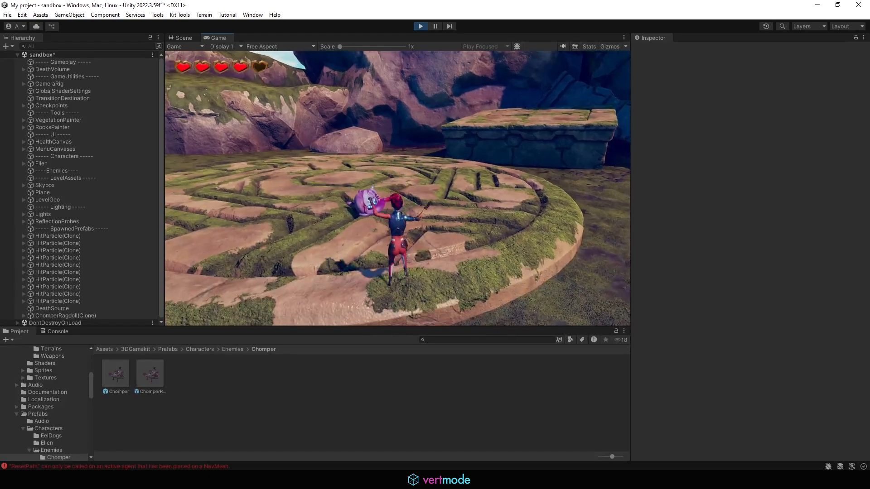
{"action": "key", "text": "w"}
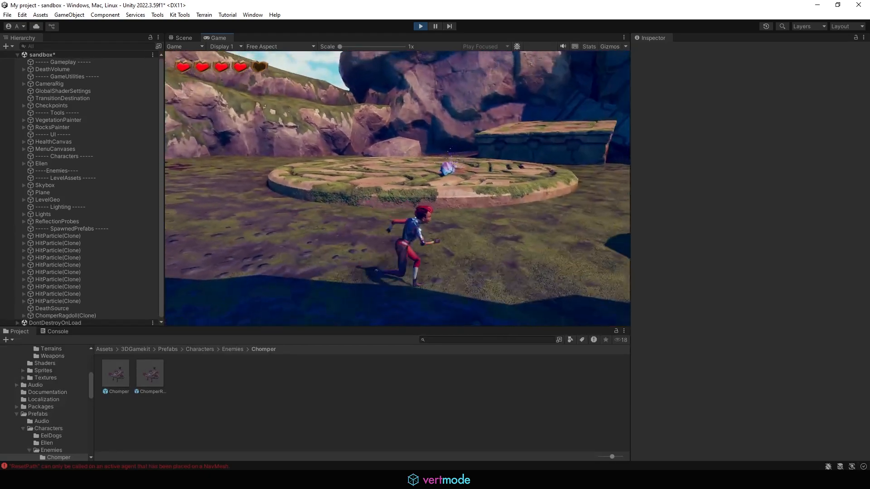
{"action": "key", "text": "Escape"}
{"action": "key", "text": "Escape"}
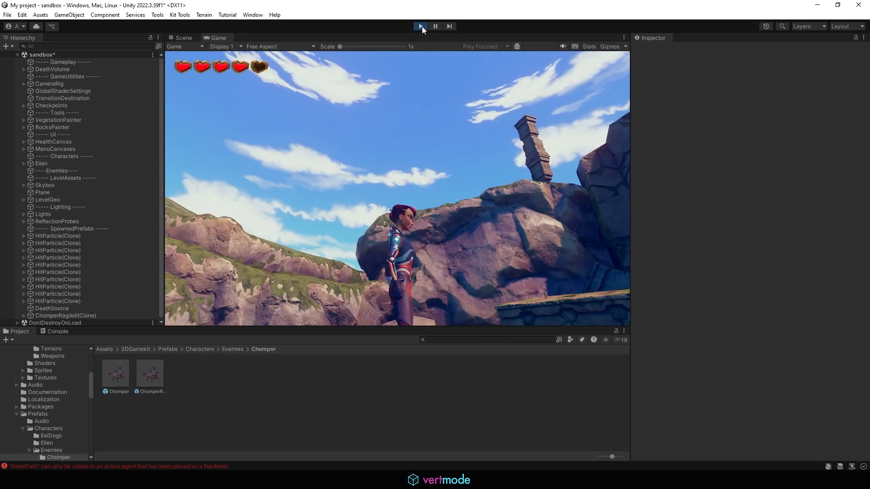
{"action": "left_click", "coordinate": [420, 26]}
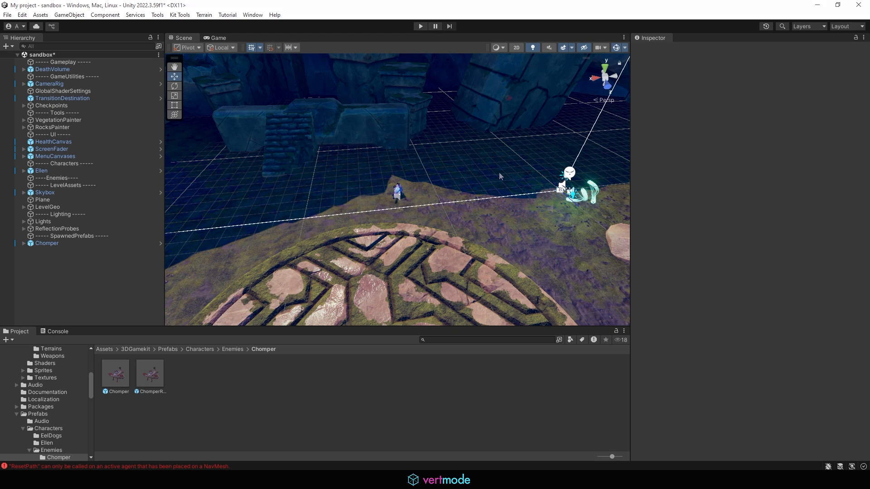
{"action": "mouse_move", "coordinate": [346, 171]}
{"action": "left_mouse_down"}
{"action": "mouse_move", "coordinate": [360, 146]}
{"action": "mouse_move", "coordinate": [388, 162]}
{"action": "mouse_move", "coordinate": [407, 143]}
{"action": "mouse_move", "coordinate": [442, 156]}
{"action": "mouse_move", "coordinate": [473, 148]}
{"action": "left_mouse_up"}
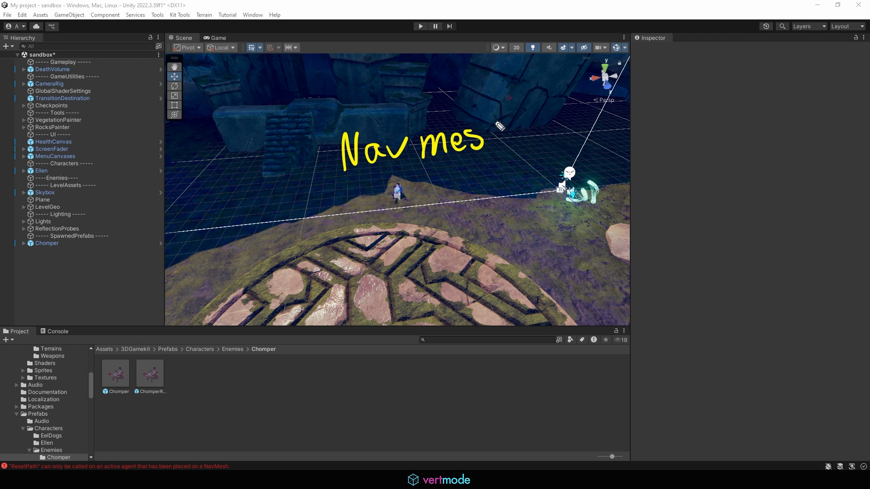
{"action": "left_click_drag", "start_coordinate": [499, 122], "coordinate": [518, 153]}
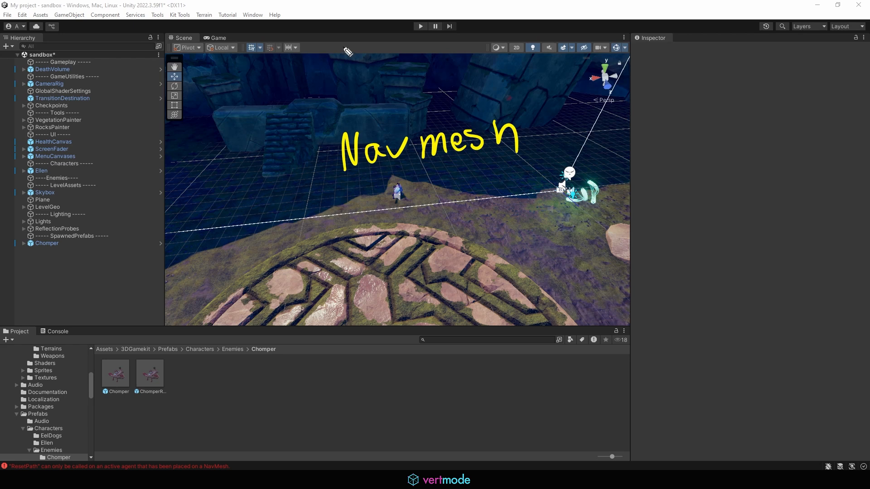
{"action": "key", "text": "Escape"}
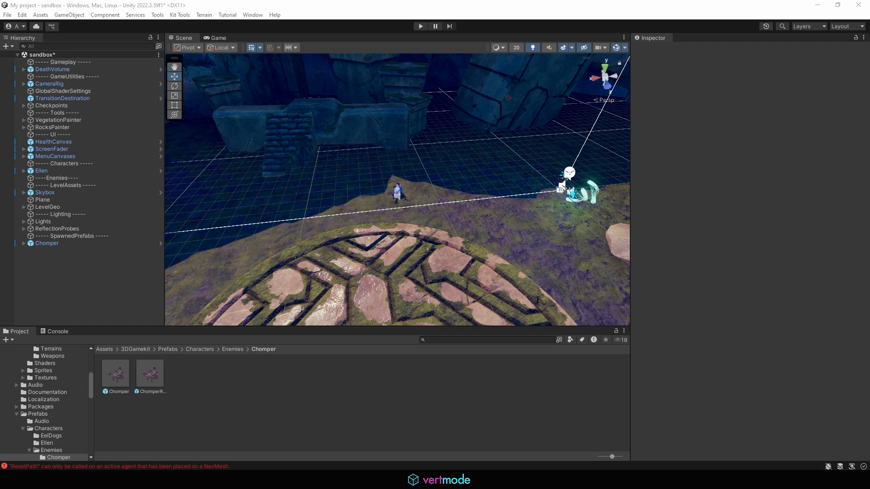
Create an empty game object in the sandbox scene and name it navmesh
{"action": "right_click", "coordinate": [101, 266]}
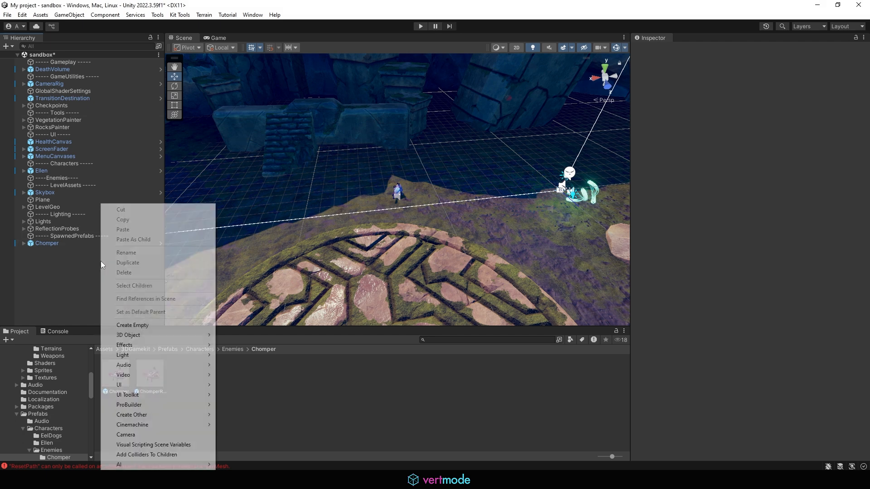
{"action": "left_click", "coordinate": [142, 325]}
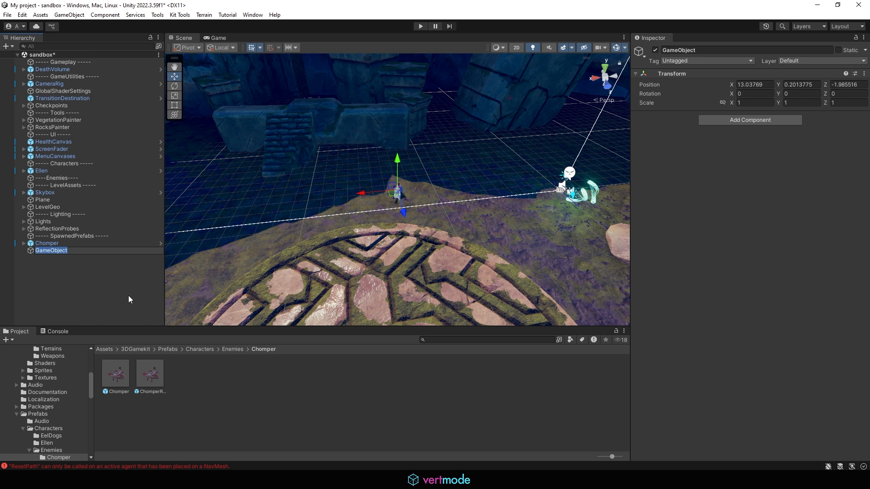
{"action": "type", "text": "navmesh"}
{"action": "key", "text": "Return"}
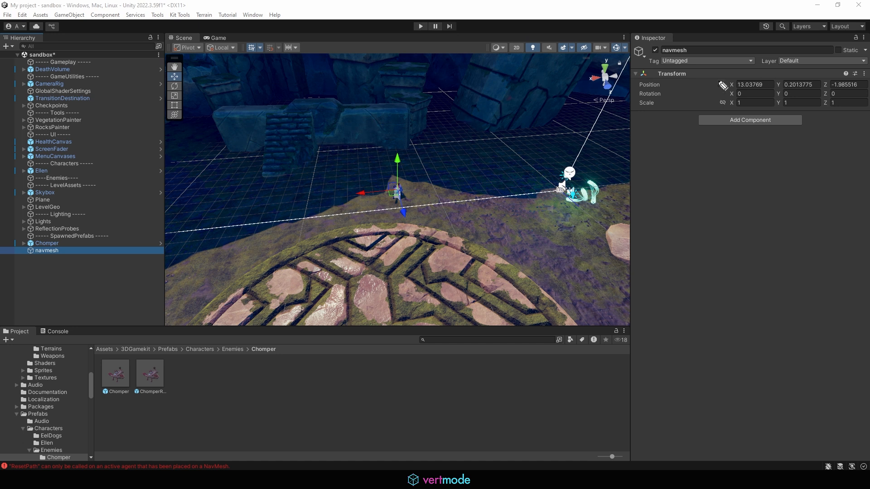
Add a NavMeshSurface component to the navmesh object
{"action": "mouse_move", "coordinate": [705, 141]}
{"action": "left_mouse_down"}
{"action": "mouse_move", "coordinate": [727, 74]}
{"action": "mouse_move", "coordinate": [806, 118]}
{"action": "mouse_move", "coordinate": [732, 168]}
{"action": "left_mouse_up"}
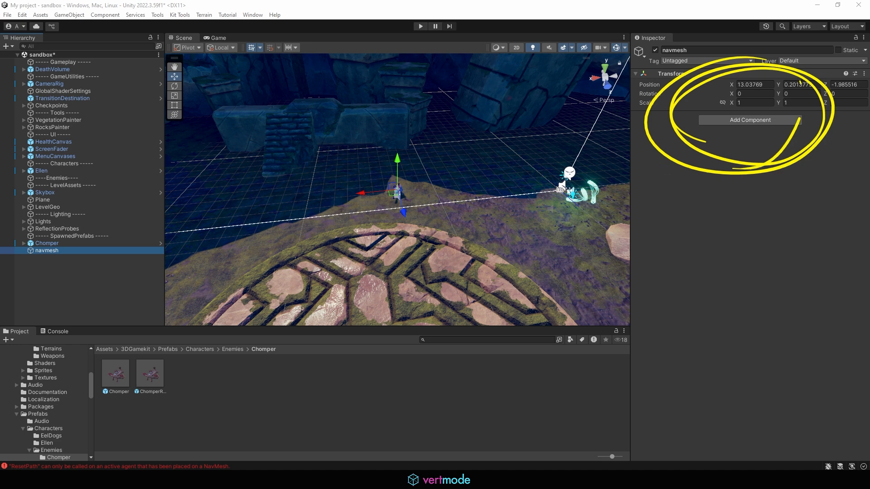
{"action": "key", "text": "Escape"}
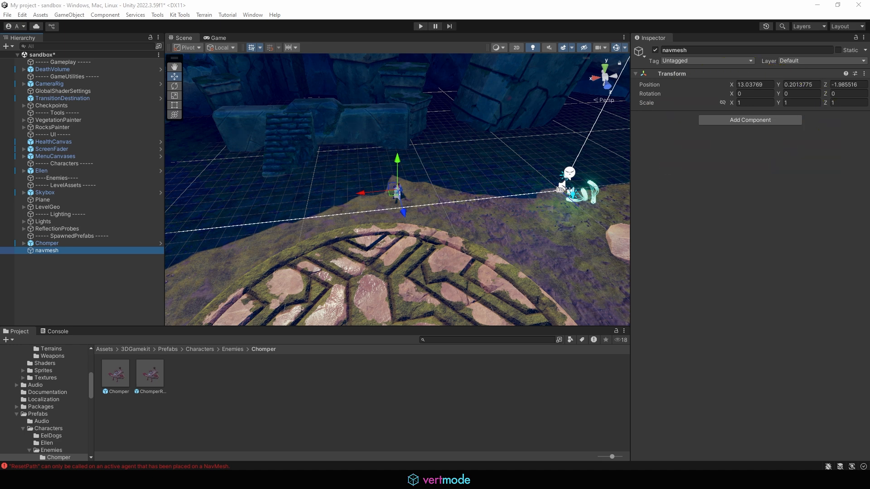
{"action": "left_click", "coordinate": [745, 120]}
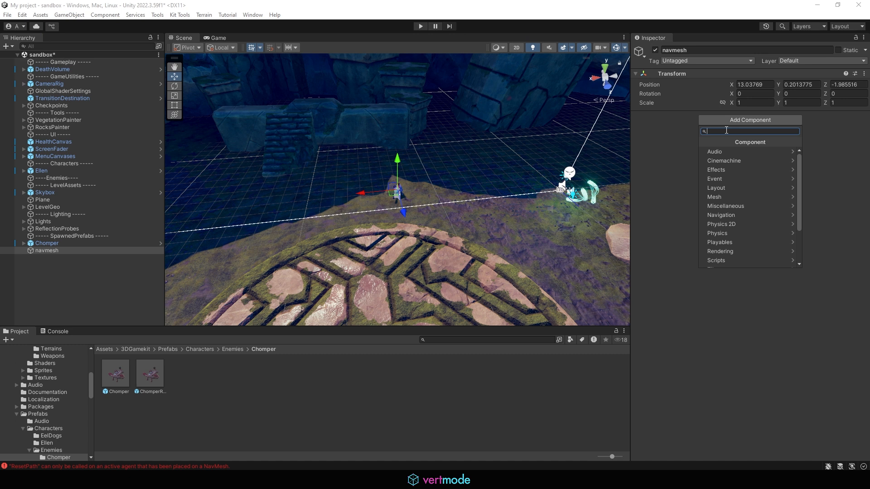
{"action": "type", "text": "nav"}
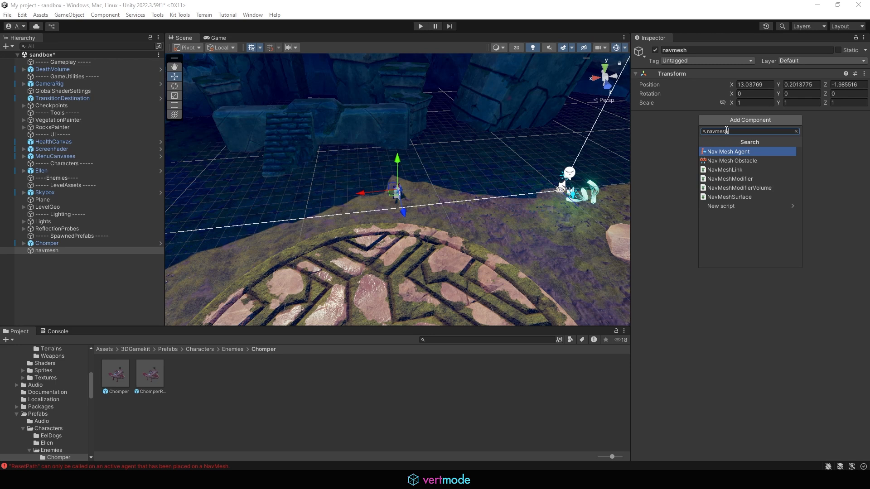
{"action": "type", "text": "mesh"}
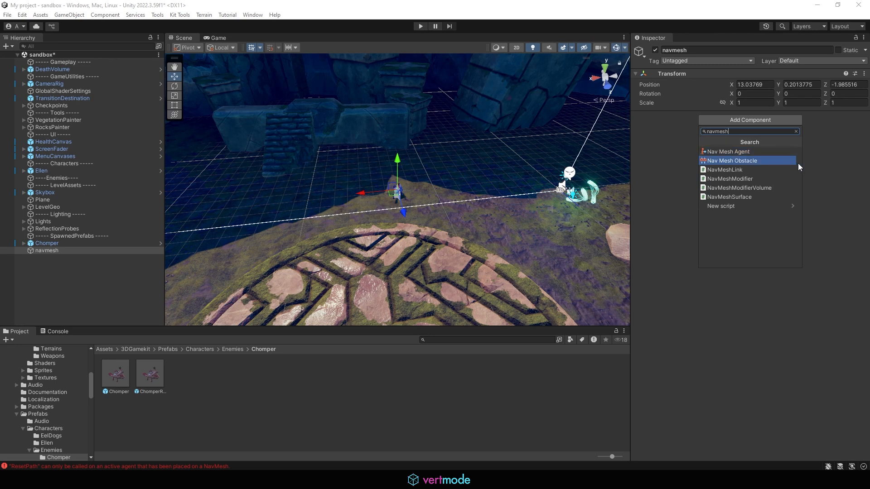
{"action": "left_click", "coordinate": [752, 197]}
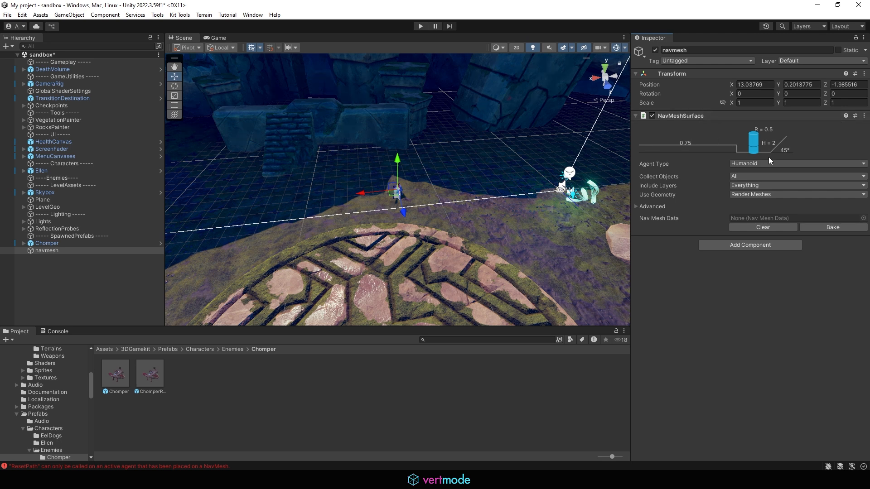
Set the NavMeshSurface's agent type to Chomper and bake the nav mesh
{"action": "left_click", "coordinate": [747, 164]}
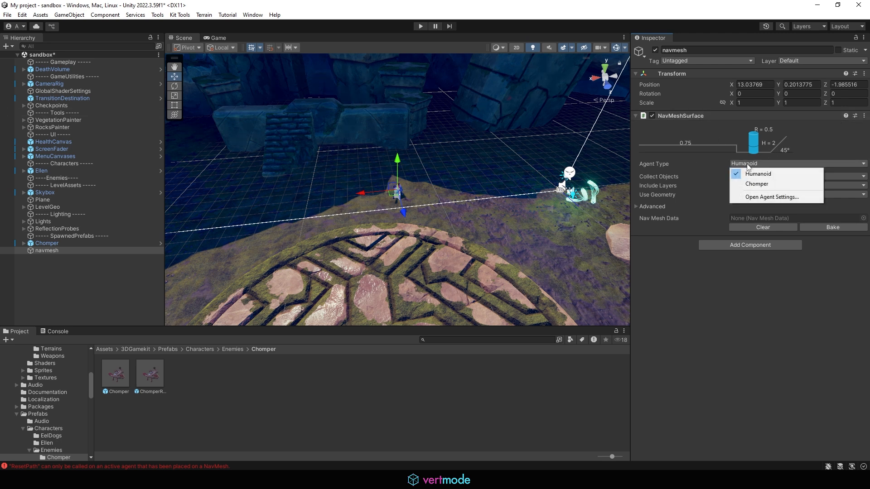
{"action": "left_click", "coordinate": [771, 186]}
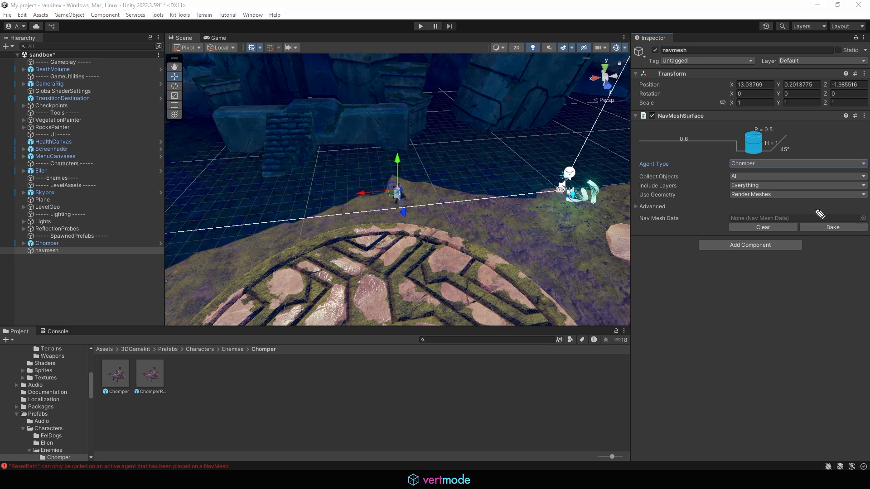
{"action": "mouse_move", "coordinate": [806, 224]}
{"action": "left_mouse_down"}
{"action": "mouse_move", "coordinate": [851, 244]}
{"action": "mouse_move", "coordinate": [818, 234]}
{"action": "left_mouse_up"}
{"action": "left_click", "coordinate": [833, 228]}
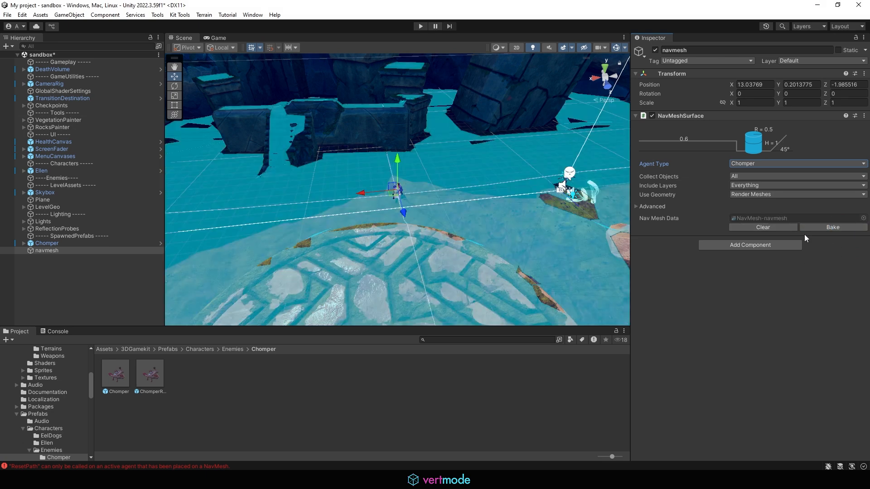
{"action": "left_click_drag", "start_coordinate": [451, 259], "coordinate": [403, 224], "text": "alt"}
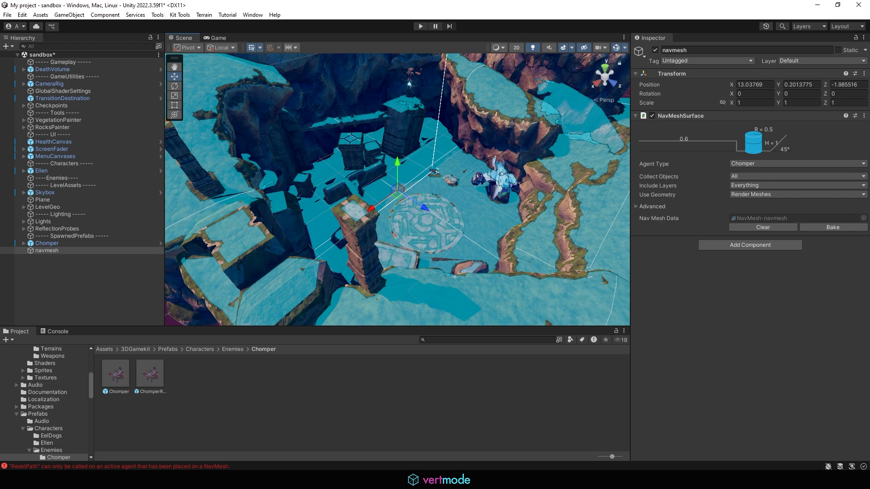
Review the NavMeshSurface's included layers and select the Dropship to check its layer
{"action": "key", "text": "ctrl+2"}
{"action": "mouse_move", "coordinate": [662, 191]}
{"action": "left_mouse_down"}
{"action": "mouse_move", "coordinate": [630, 181]}
{"action": "mouse_move", "coordinate": [648, 196]}
{"action": "left_mouse_up"}
{"action": "left_click_drag", "start_coordinate": [768, 196], "coordinate": [708, 197]}
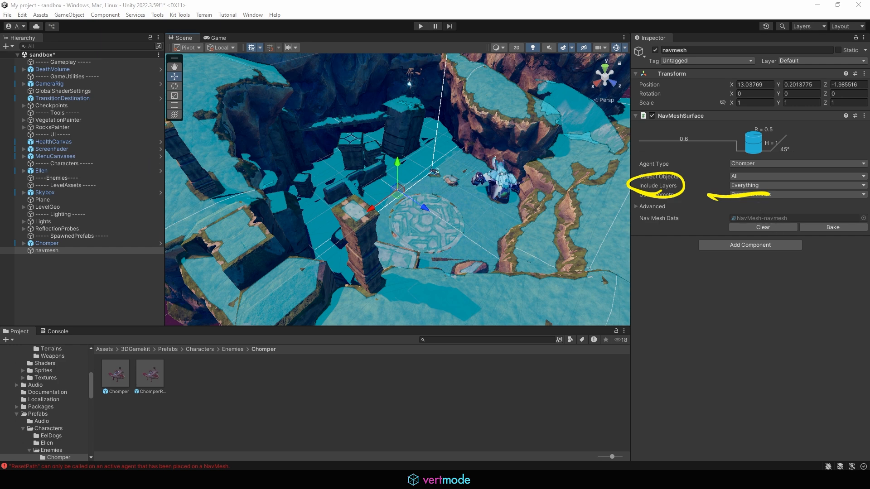
{"action": "key", "text": "Escape"}
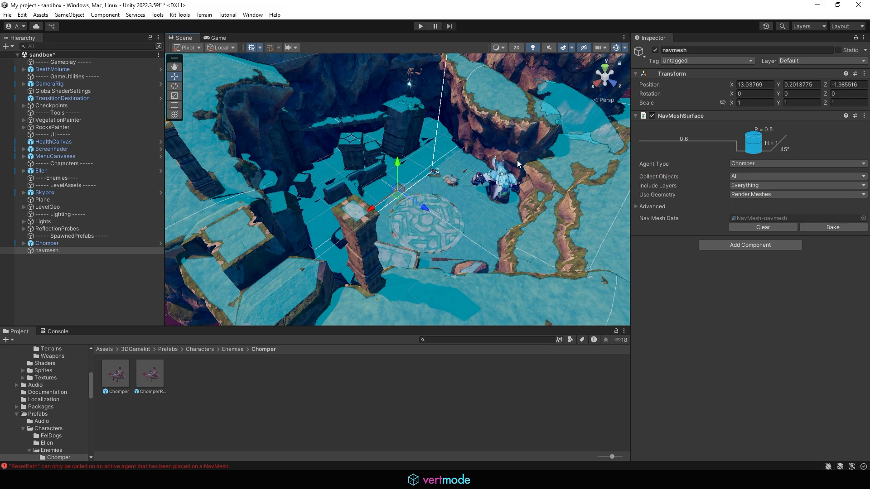
{"action": "right_click_drag", "start_coordinate": [517, 159], "coordinate": [670, 197], "text": "alt"}
{"action": "middle_click_drag", "start_coordinate": [574, 197], "coordinate": [454, 191]}
{"action": "left_click", "coordinate": [455, 189]}
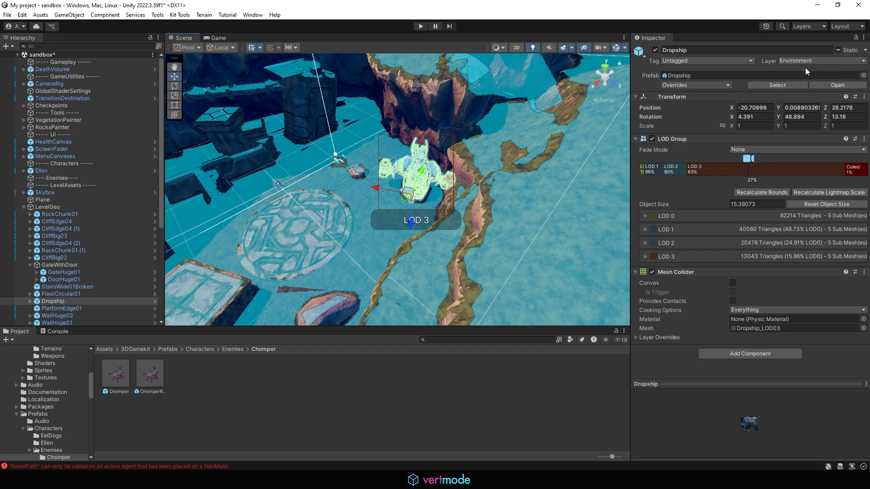
Select the Chomper's body beside the round stone platform and check which layer it uses
{"action": "middle_click_drag", "start_coordinate": [414, 138], "coordinate": [510, 144]}
{"action": "right_click_drag", "start_coordinate": [510, 144], "coordinate": [544, 254], "text": "alt"}
{"action": "left_click_drag", "start_coordinate": [356, 210], "coordinate": [314, 198], "text": "alt"}
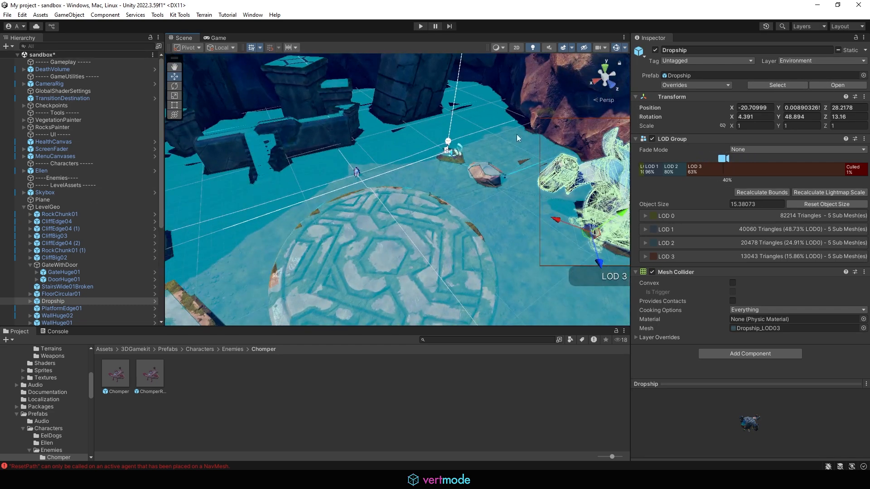
{"action": "right_click_drag", "start_coordinate": [398, 191], "coordinate": [752, 166], "text": "alt"}
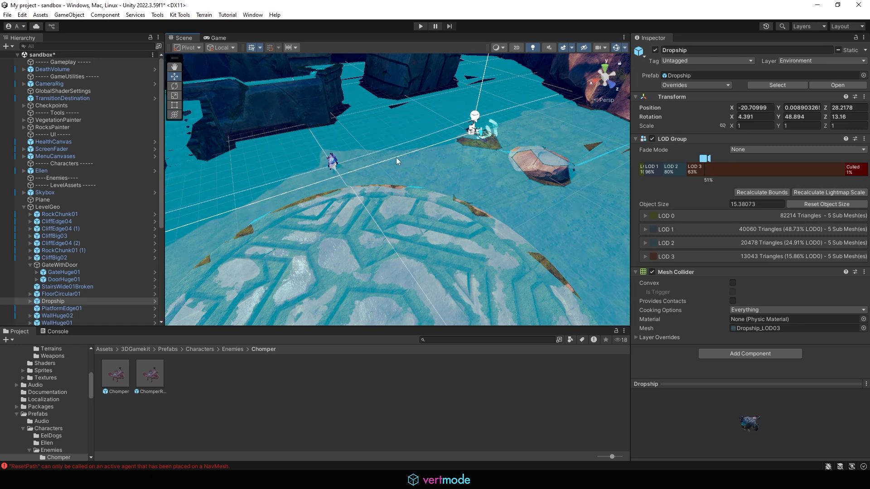
{"action": "left_click", "coordinate": [334, 166]}
{"action": "left_click", "coordinate": [334, 165]}
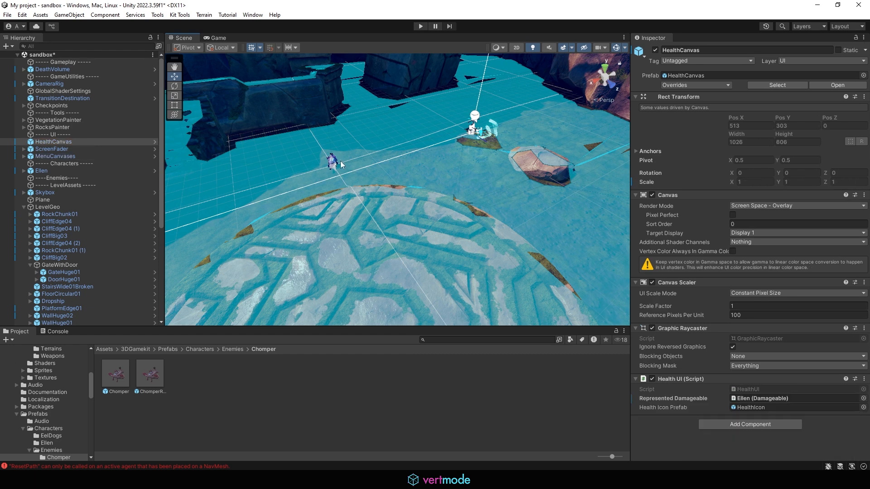
{"action": "left_click", "coordinate": [334, 162]}
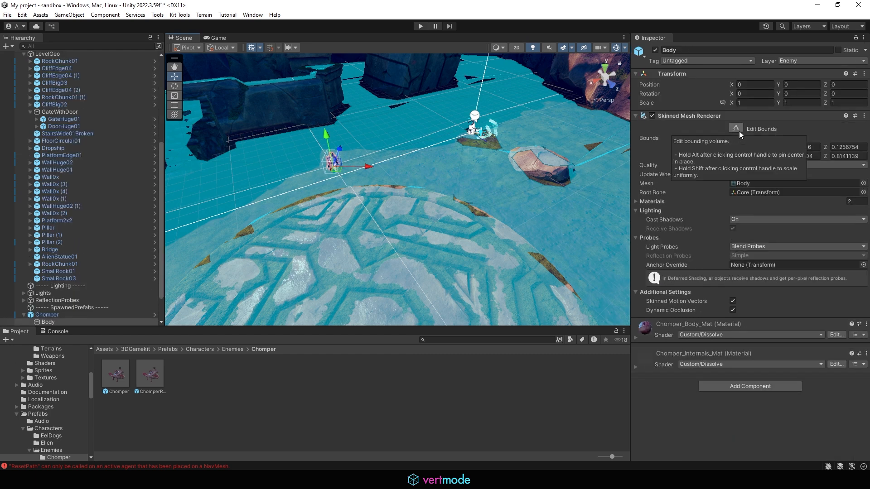
{"action": "left_click", "coordinate": [471, 151]}
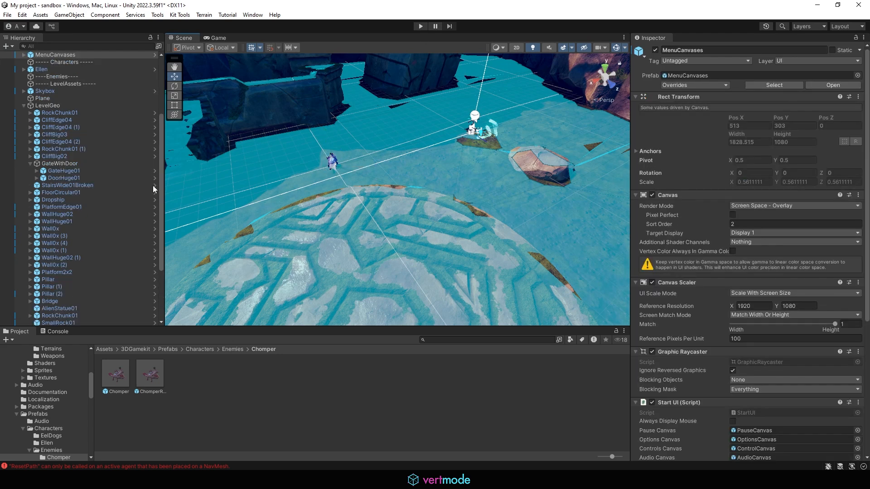
Select the navmesh object in the scene and start play mode
{"action": "scroll", "coordinate": [71, 256], "scroll_direction": "down", "scroll_amount": 3}
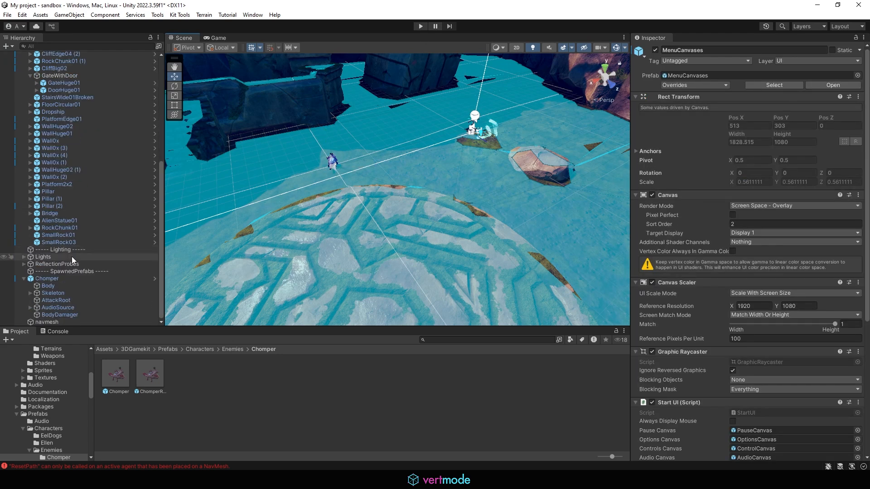
{"action": "left_click", "coordinate": [70, 319]}
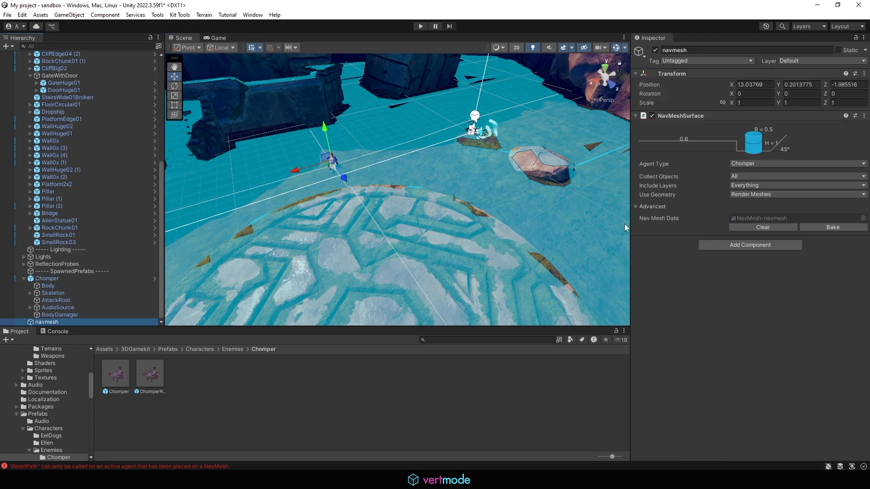
{"action": "left_click", "coordinate": [421, 26]}
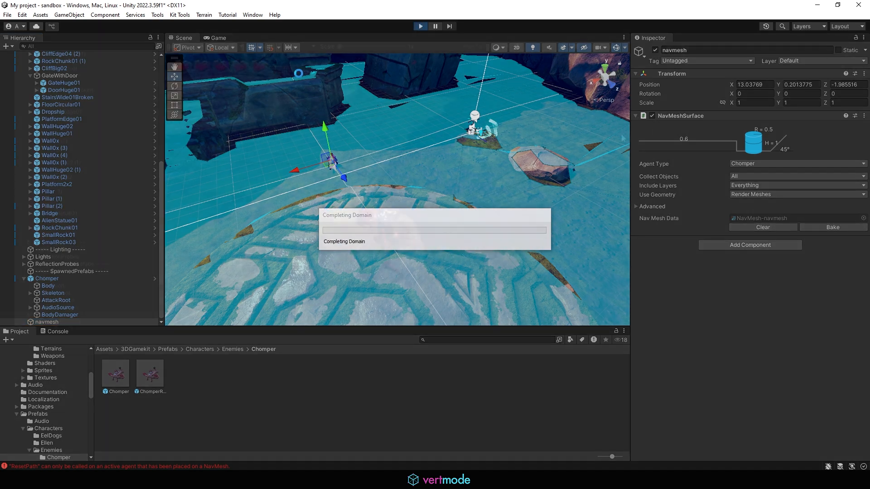
Run and jump Ellen past the Chomper and across the round stone platform to test whether it chases her
{"action": "key", "text": "w"}
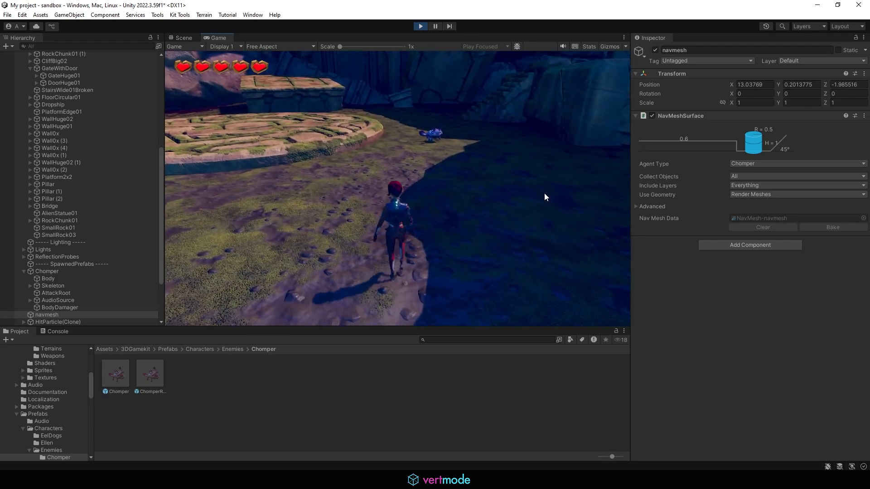
{"action": "key", "text": "s"}
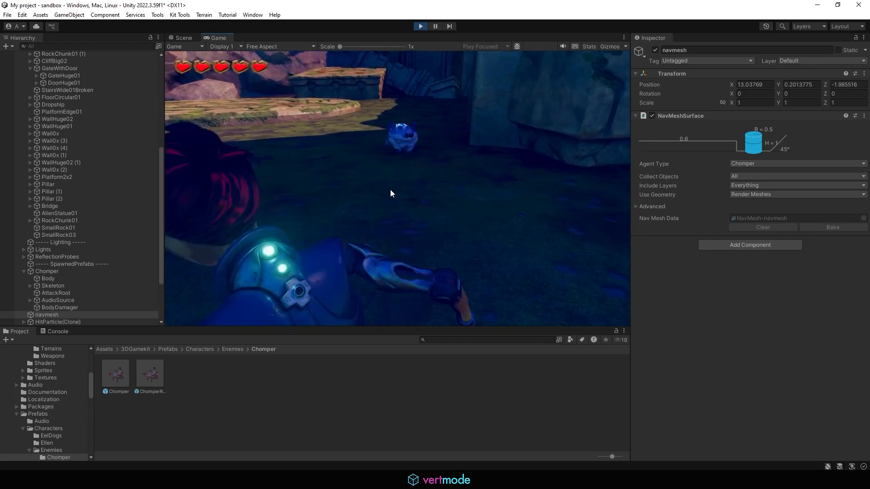
{"action": "key", "text": "w"}
{"action": "key", "text": "w"}
{"action": "key", "text": "space"}
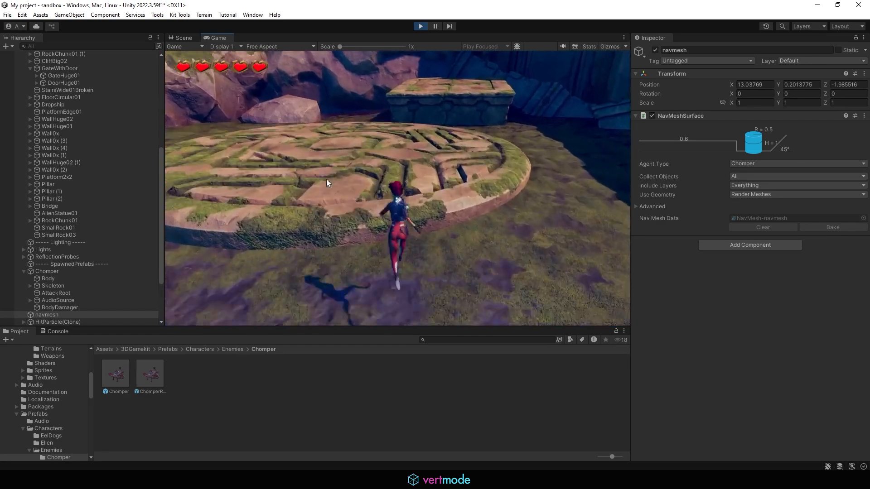
{"action": "key", "text": "w"}
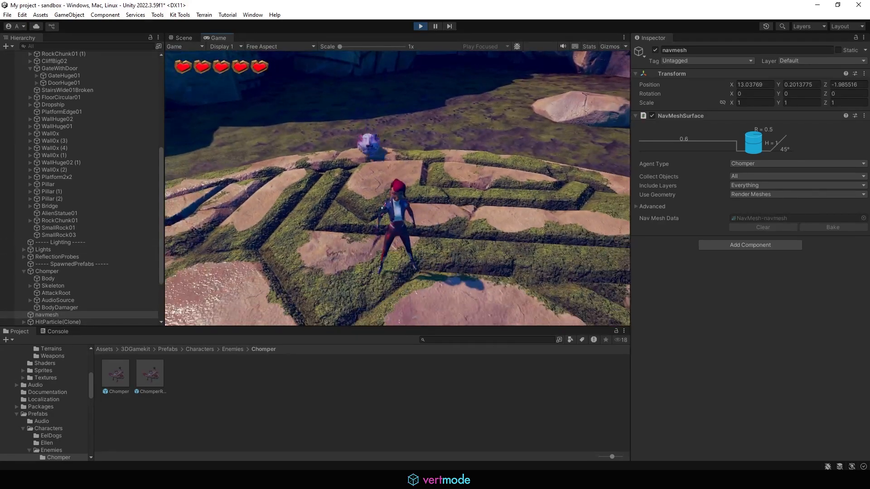
{"action": "key", "text": "w"}
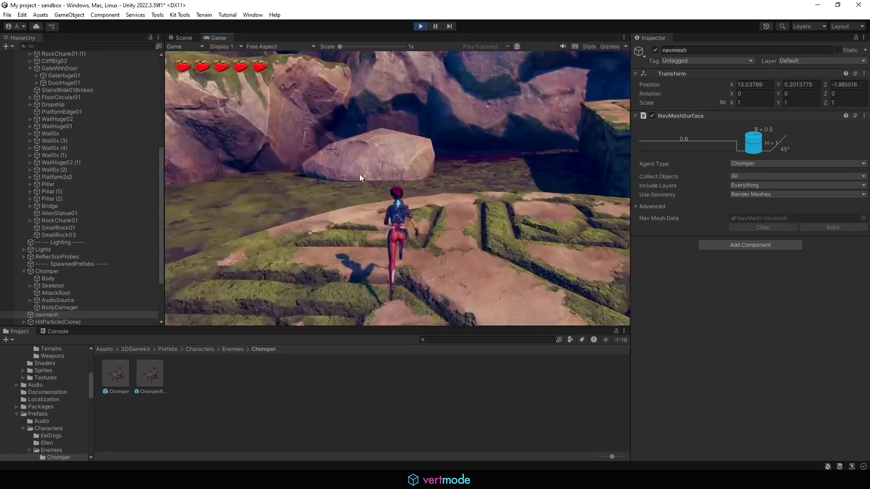
{"action": "key", "text": "w"}
{"action": "key", "text": "space"}
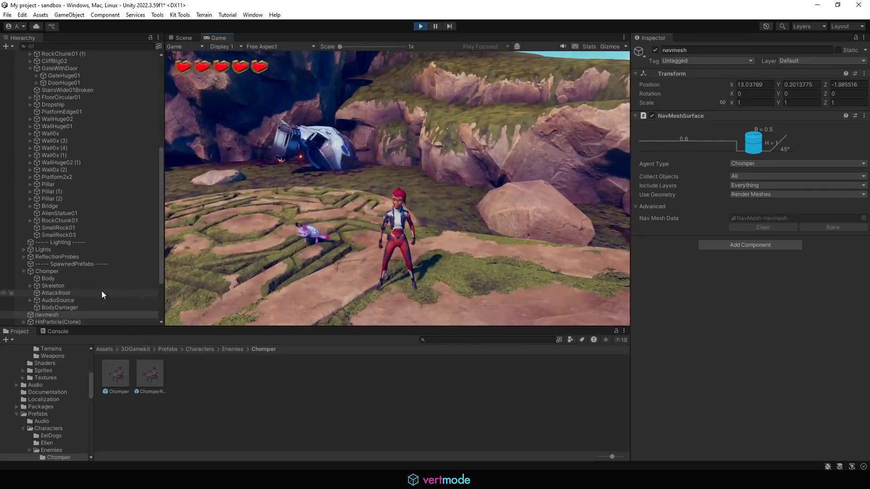
{"action": "key", "text": "w"}
{"action": "key", "text": "s"}
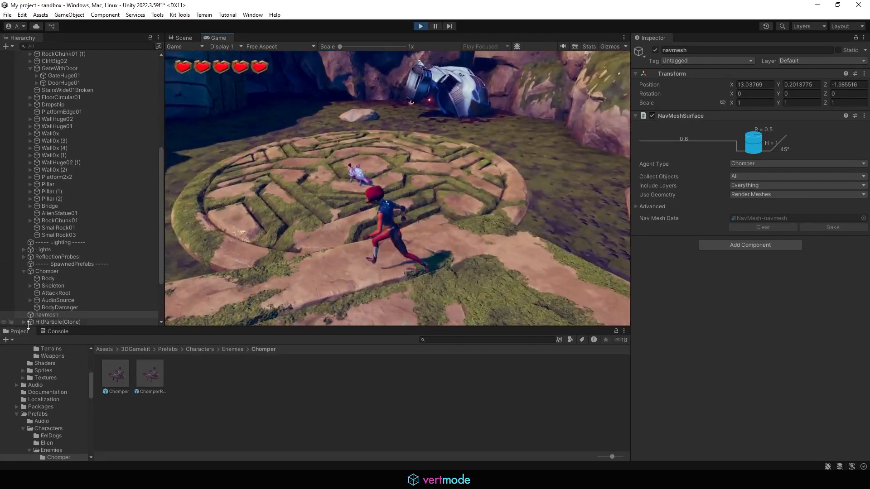
{"action": "key", "text": "w"}
{"action": "key", "text": "space"}
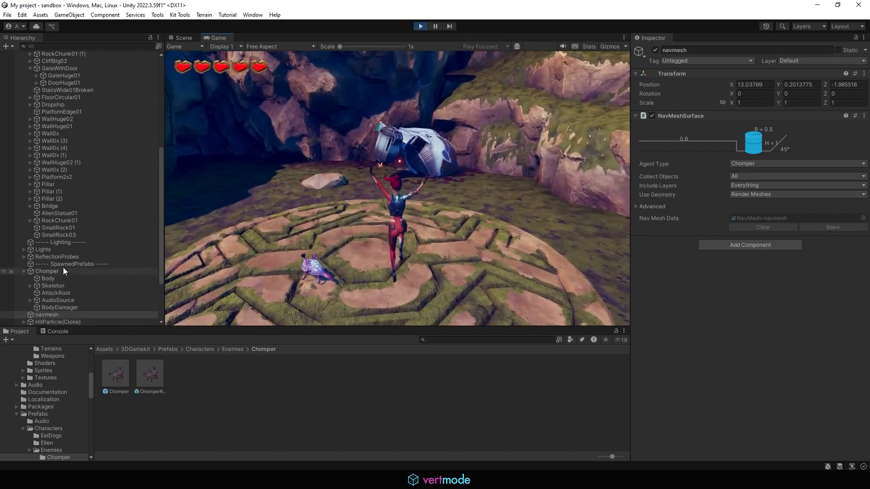
Lead the Chomper off the stone platform and around the nearby ground with Ellen, and end play mode
{"action": "key", "text": "w"}
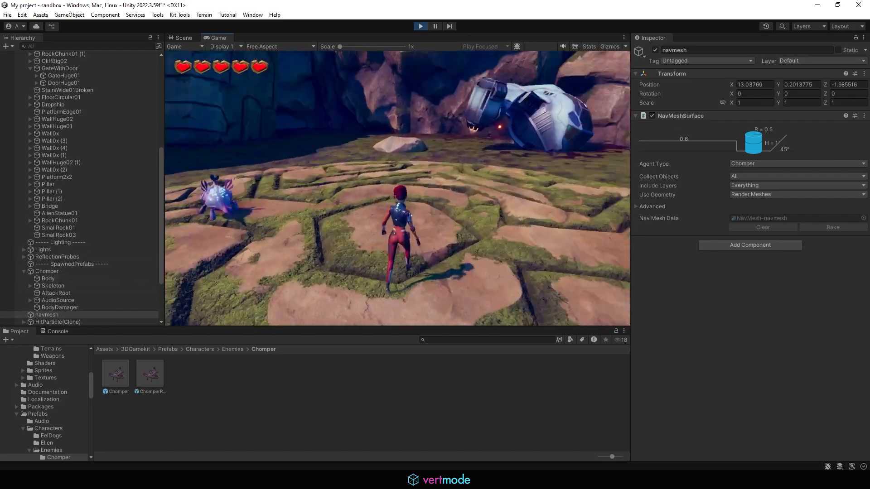
{"action": "key", "text": "w"}
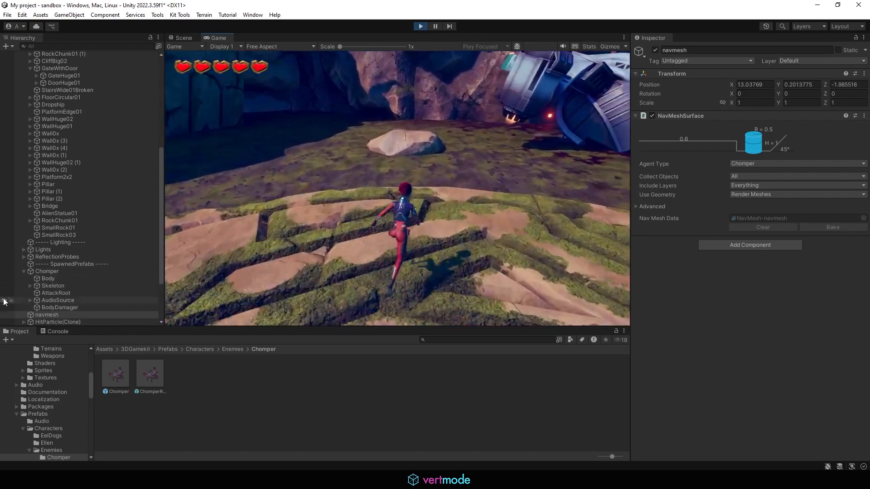
{"action": "key", "text": "w"}
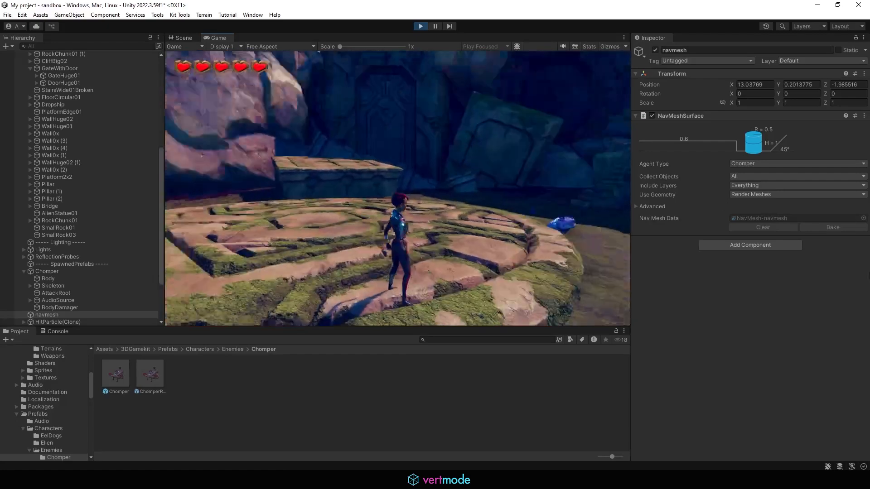
{"action": "key", "text": "w"}
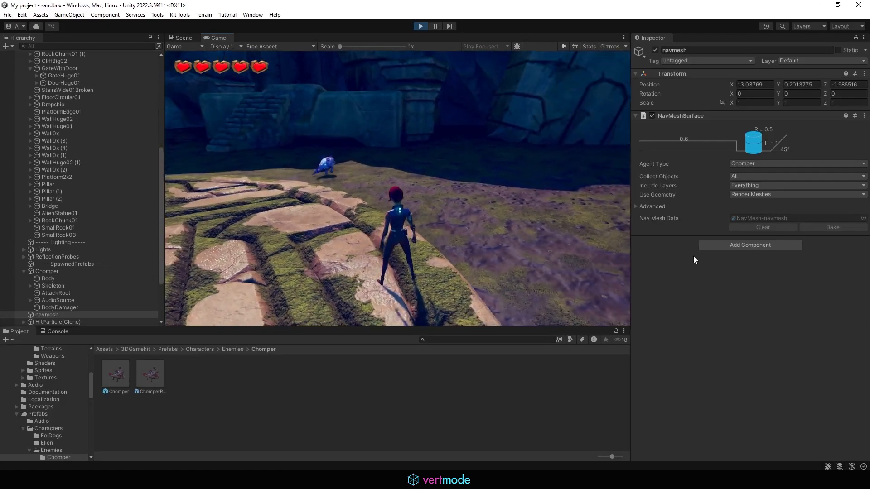
{"action": "key", "text": "w"}
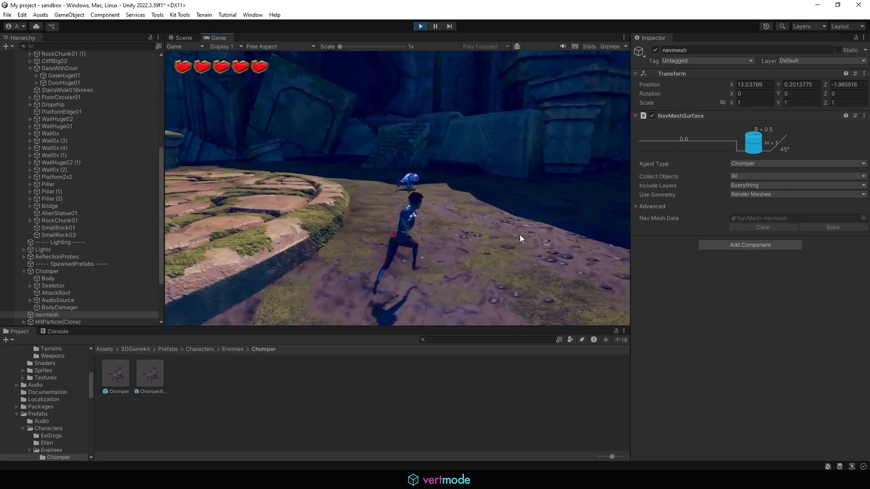
{"action": "key", "text": "w"}
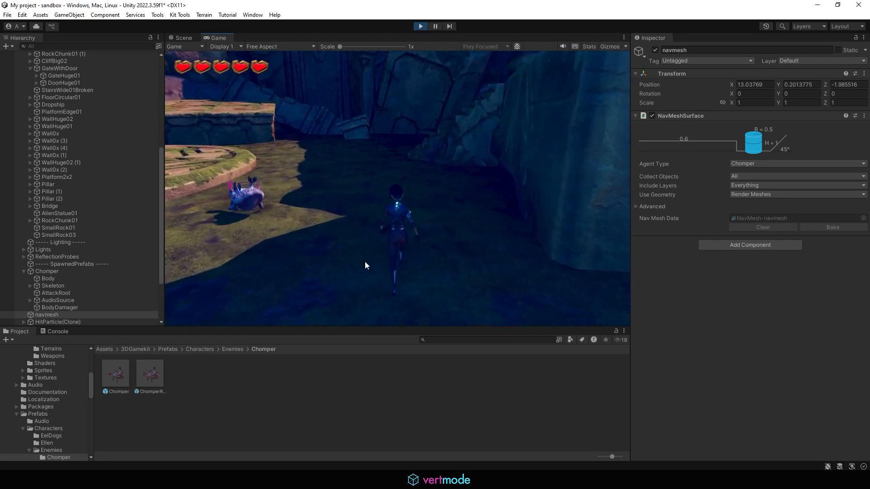
{"action": "key", "text": "a"}
{"action": "key", "text": "w"}
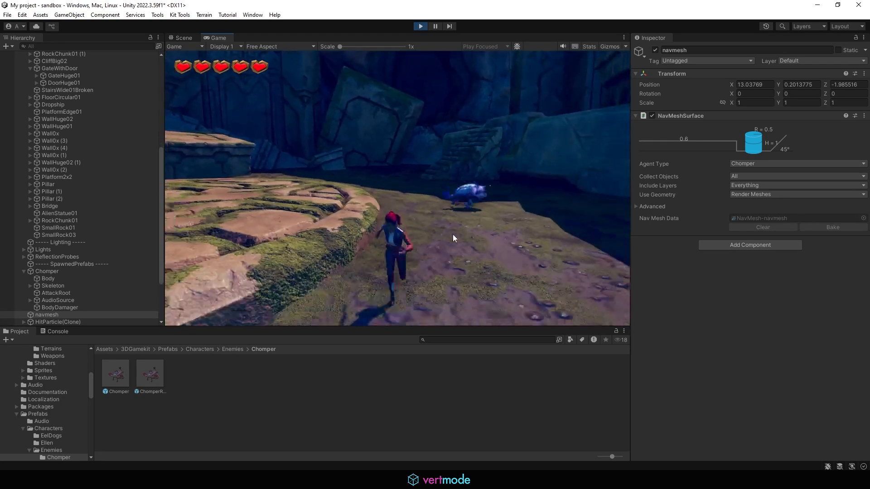
{"action": "key", "text": "s"}
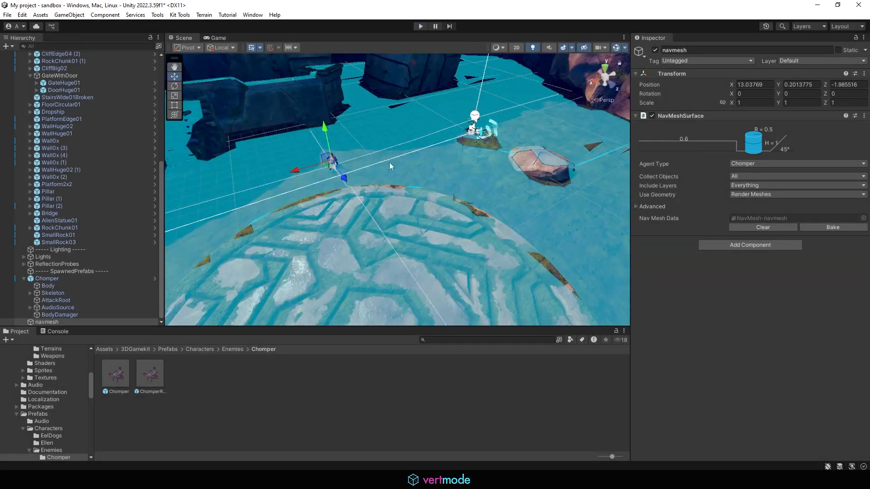
Collapse the Chomper and LevelGeo objects in the scene hierarchy
{"action": "left_click", "coordinate": [24, 278]}
{"action": "scroll", "coordinate": [52, 96], "scroll_direction": "up", "scroll_amount": 7}
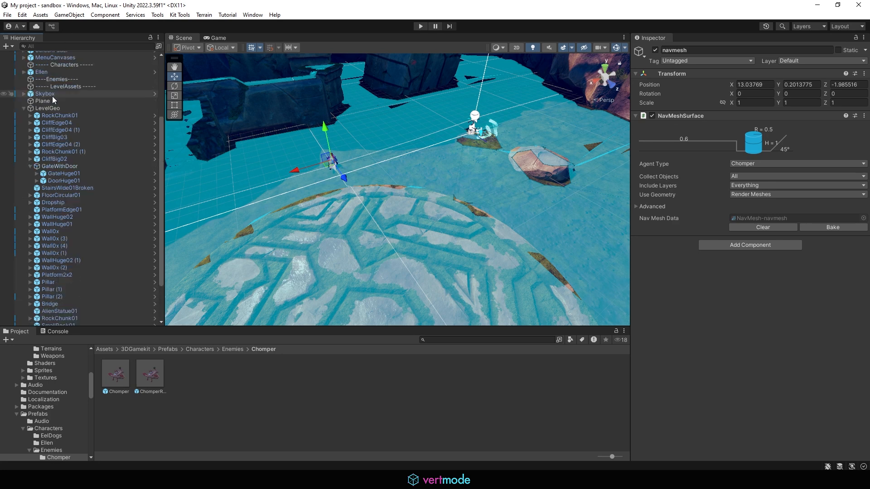
{"action": "left_click", "coordinate": [24, 207]}
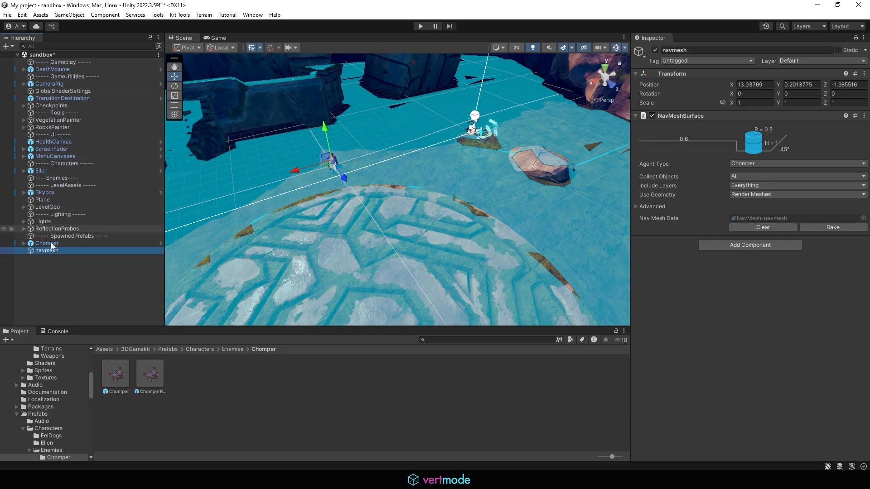
Move the Chomper and navmesh objects directly below the Enemies heading in the scene hierarchy
{"action": "left_click", "coordinate": [51, 243]}
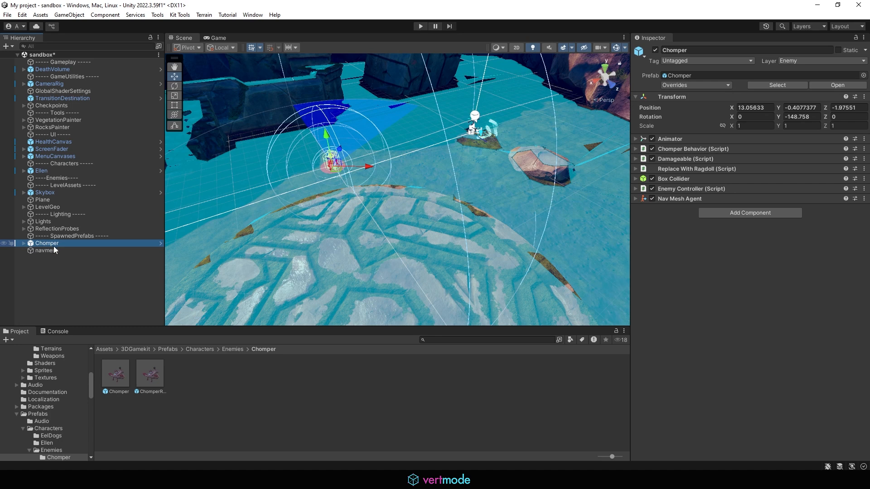
{"action": "left_click_drag", "start_coordinate": [47, 244], "coordinate": [67, 181]}
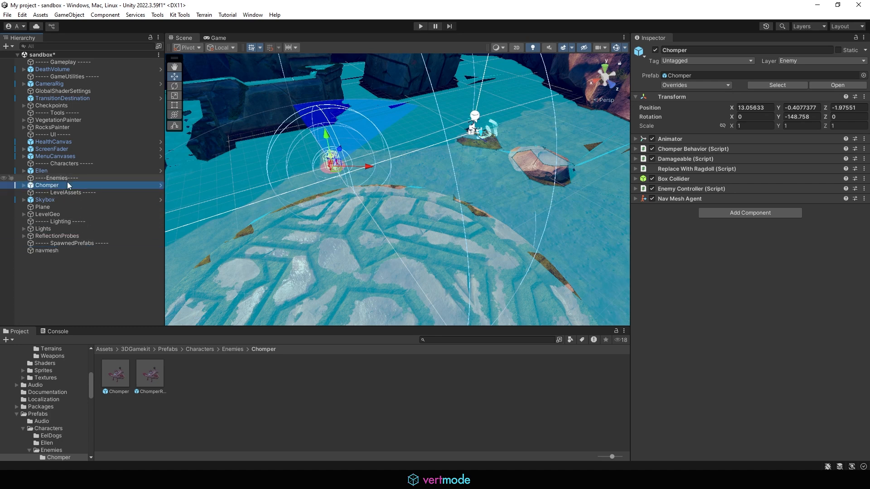
{"action": "left_click", "coordinate": [39, 252]}
{"action": "left_click_drag", "start_coordinate": [39, 252], "coordinate": [69, 180]}
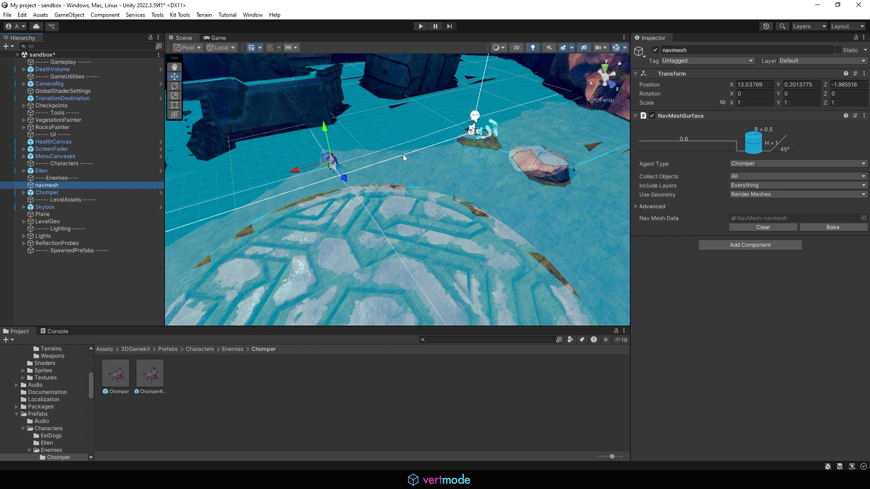
{"action": "left_click", "coordinate": [93, 284]}
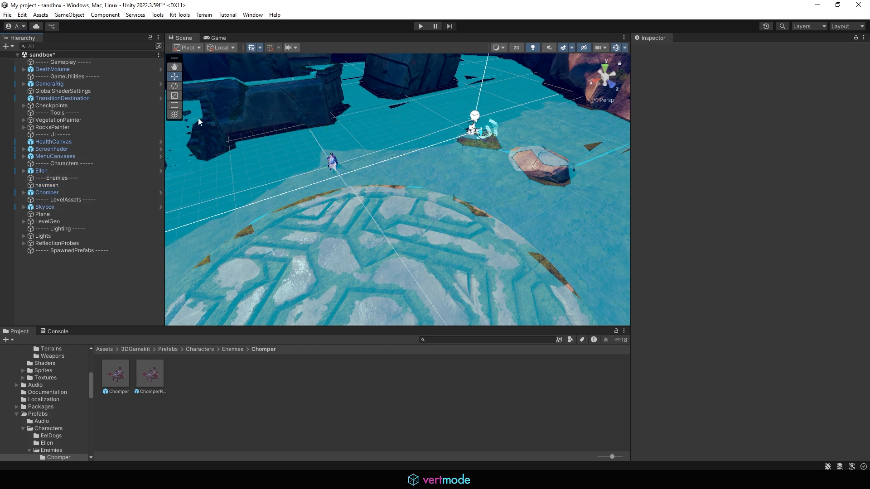
Select the Chomper and turn off the visibility of all gizmos in the Scene view
{"action": "left_click", "coordinate": [45, 193]}
{"action": "key", "text": "f"}
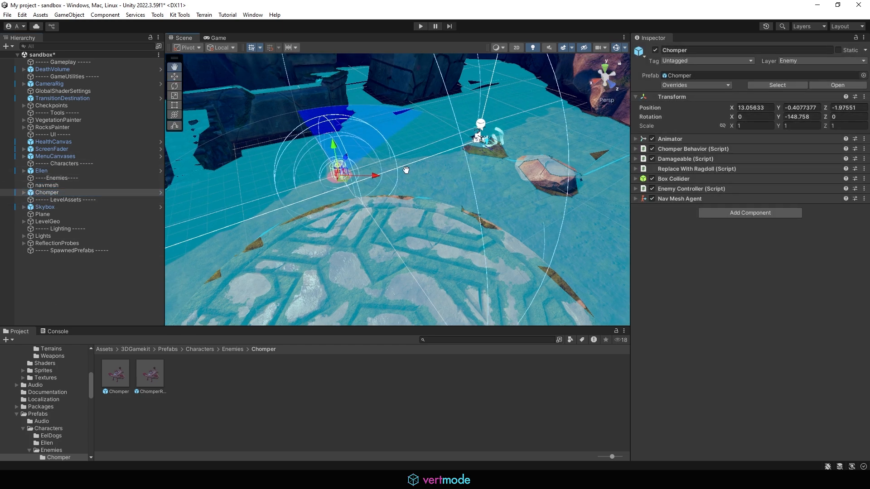
{"action": "left_click_drag", "start_coordinate": [290, 168], "coordinate": [310, 144], "text": "alt"}
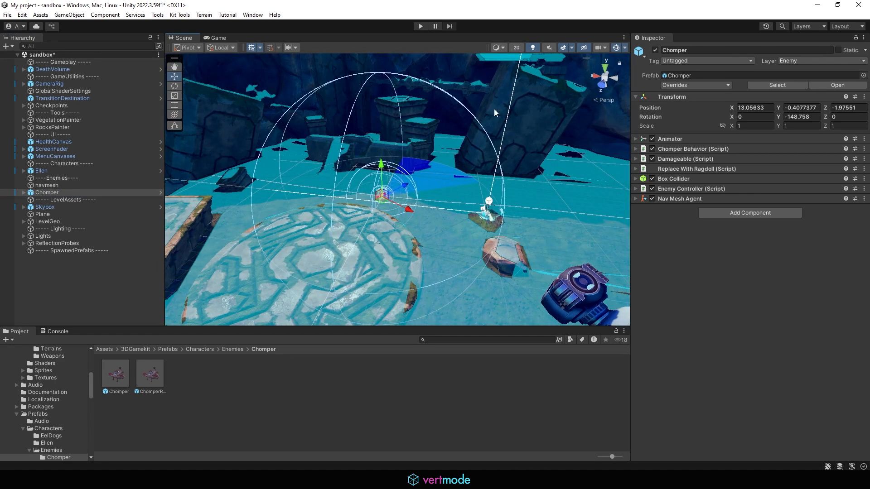
{"action": "left_click", "coordinate": [626, 48]}
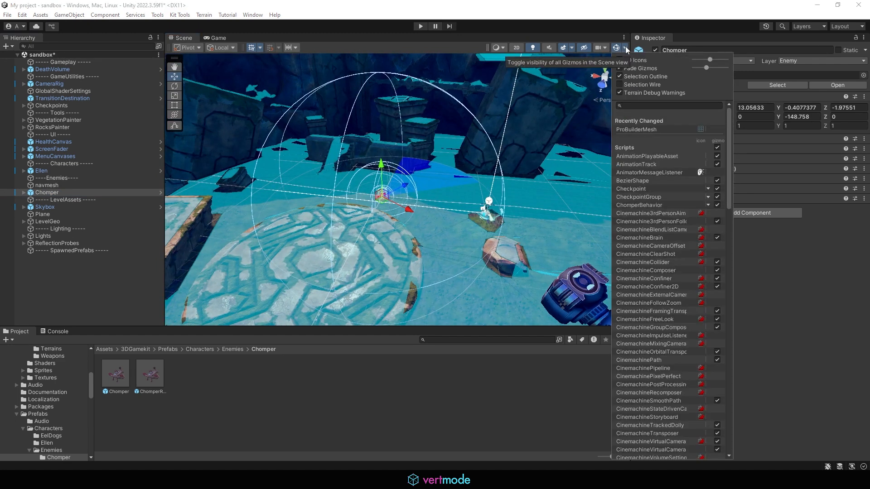
{"action": "left_click", "coordinate": [605, 49]}
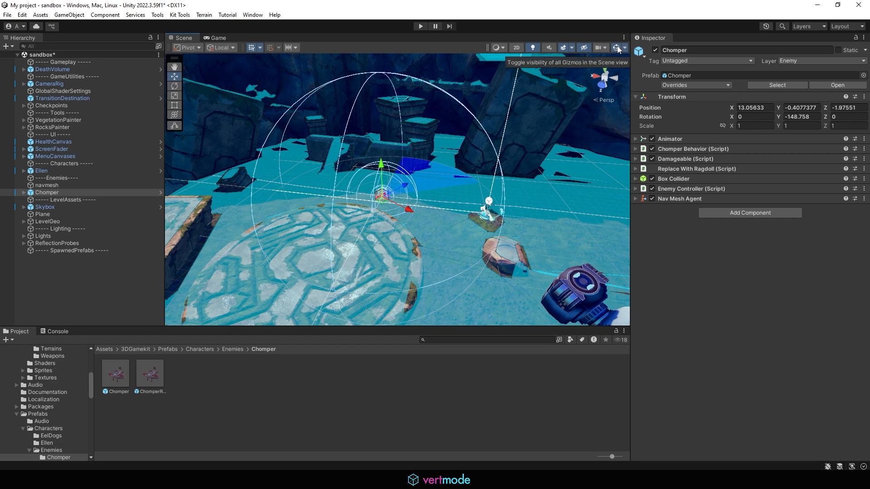
{"action": "left_click", "coordinate": [617, 47]}
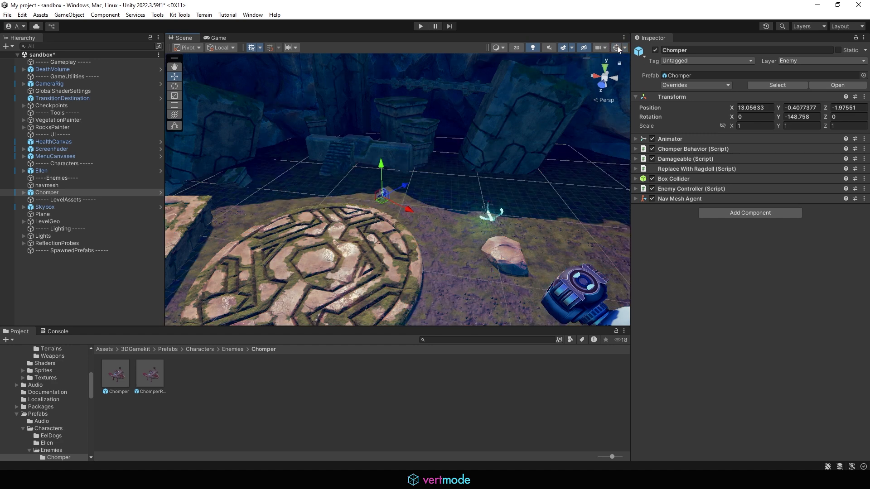
{"action": "left_click", "coordinate": [617, 48]}
{"action": "left_click", "coordinate": [617, 48]}
{"action": "left_click", "coordinate": [617, 47]}
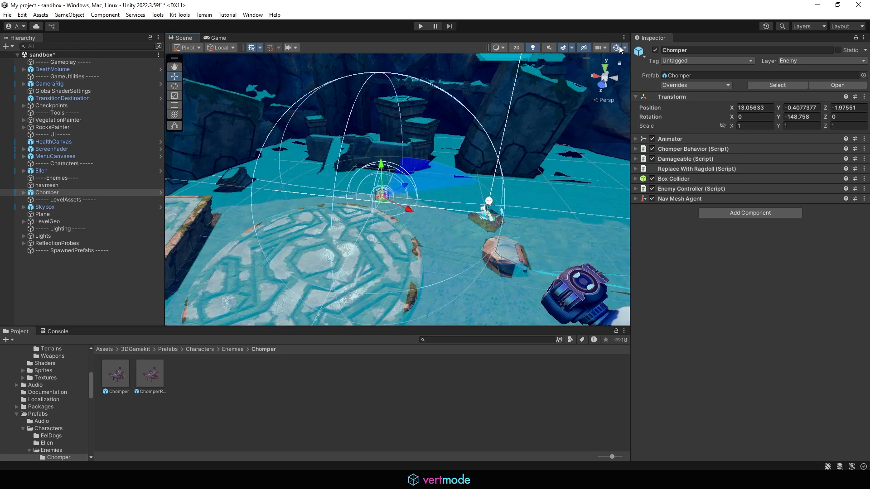
{"action": "left_click", "coordinate": [626, 47]}
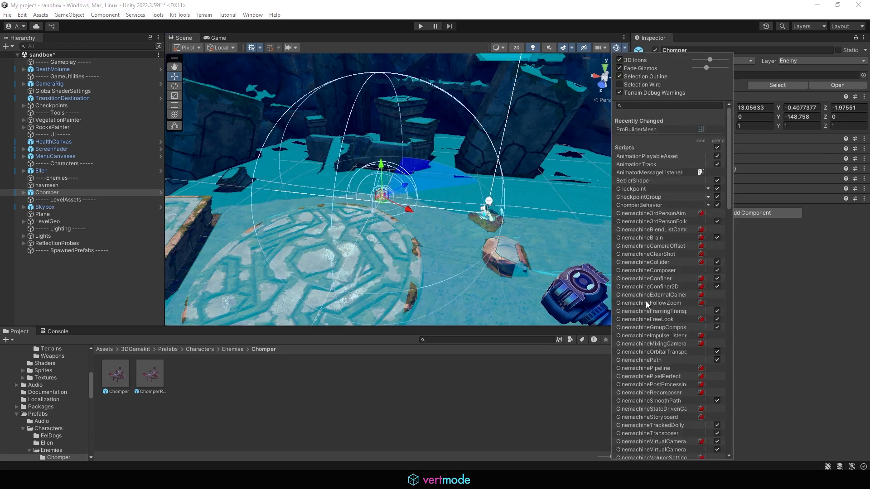
{"action": "left_click", "coordinate": [616, 48]}
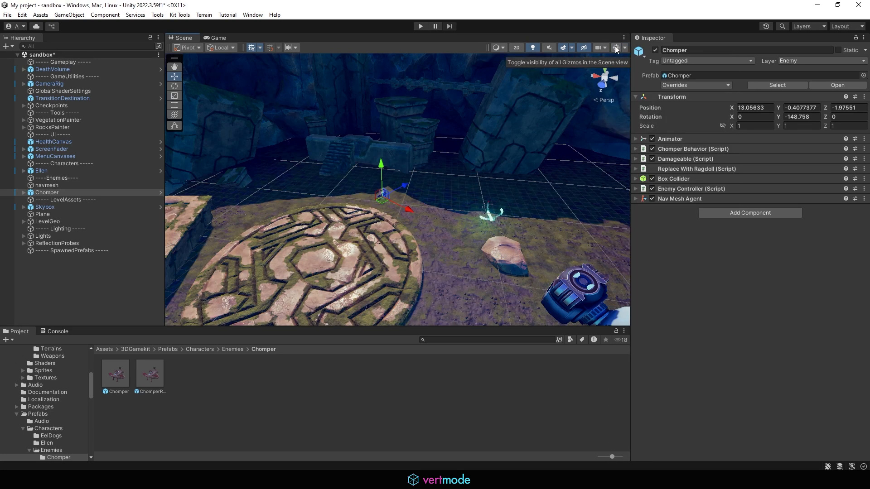
{"action": "left_click", "coordinate": [616, 48]}
{"action": "left_click", "coordinate": [616, 48]}
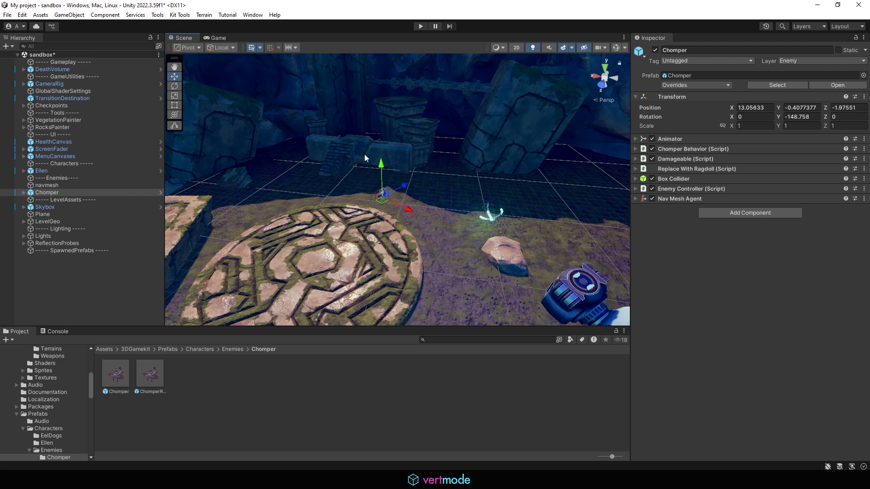
Move the Chomper away from the round platform to about X 32.01, Y 0.16, Z -5.14
{"action": "key", "text": "f"}
{"action": "left_click", "coordinate": [47, 186]}
{"action": "left_click", "coordinate": [54, 192]}
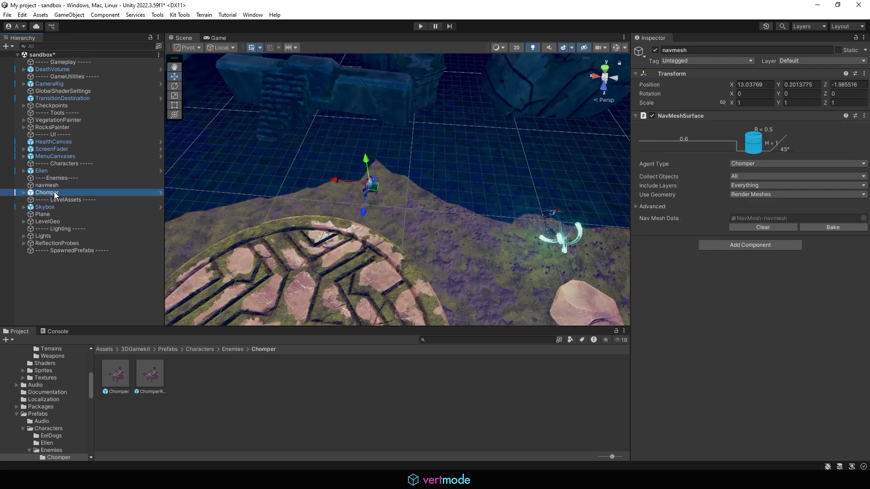
{"action": "right_click_drag", "start_coordinate": [392, 154], "coordinate": [453, 180], "text": "alt"}
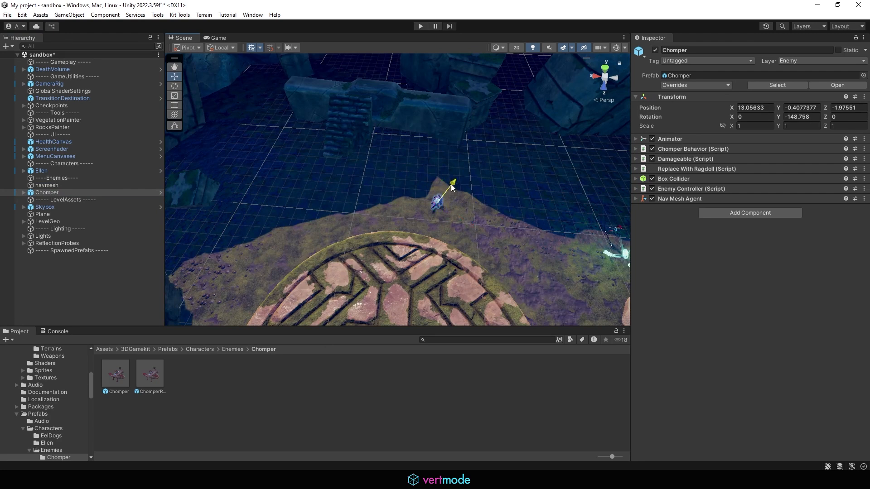
{"action": "left_click_drag", "start_coordinate": [451, 184], "coordinate": [297, 193]}
{"action": "left_click_drag", "start_coordinate": [298, 144], "coordinate": [225, 167]}
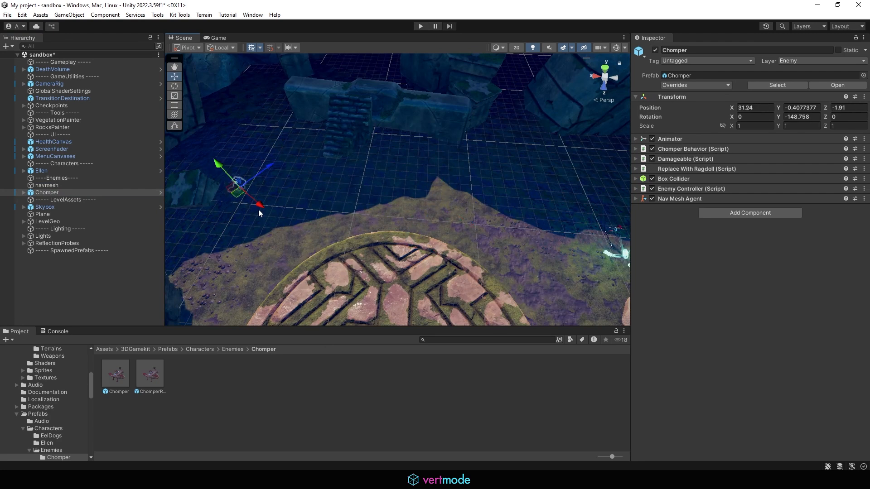
{"action": "left_click_drag", "start_coordinate": [248, 196], "coordinate": [250, 198]}
{"action": "right_click_drag", "start_coordinate": [250, 197], "coordinate": [345, 191]}
{"action": "left_click_drag", "start_coordinate": [255, 179], "coordinate": [154, 249]}
Turn the Scene view gizmos back on and rotate the Chomper to about -100.6 degrees around Y
{"action": "key", "text": "f"}
{"action": "left_click", "coordinate": [622, 46]}
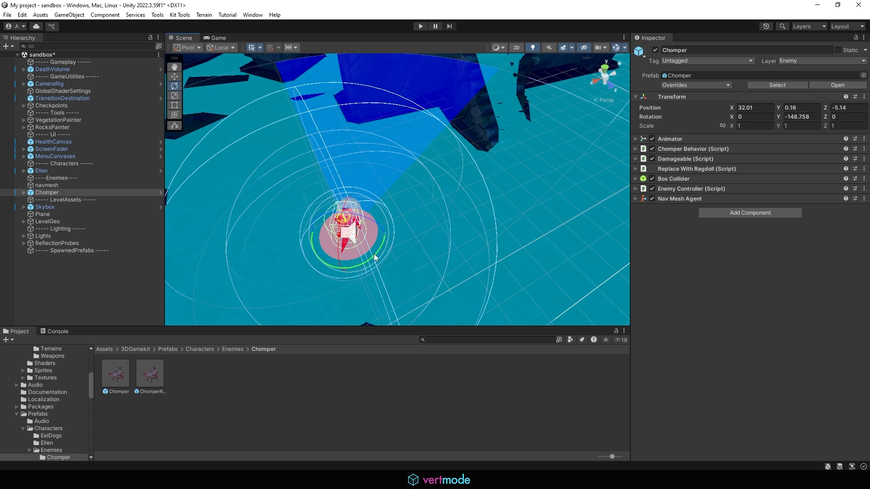
{"action": "key", "text": "e"}
{"action": "left_click_drag", "start_coordinate": [373, 253], "coordinate": [288, 248]}
Move the Chomper along the ground to about X 35.38, Z -2.73
{"action": "key", "text": "w"}
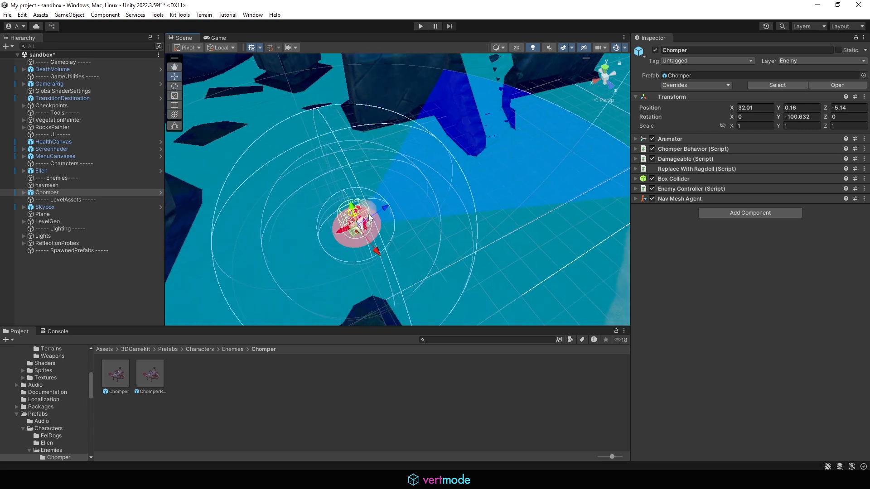
{"action": "left_click_drag", "start_coordinate": [387, 206], "coordinate": [362, 262]}
{"action": "mouse_move", "coordinate": [499, 160]}
{"action": "left_mouse_down", "text": "alt"}
{"action": "mouse_move", "coordinate": [407, 192]}
{"action": "mouse_move", "coordinate": [491, 168]}
{"action": "left_mouse_up", "text": "alt"}
{"action": "scroll", "coordinate": [491, 167], "scroll_direction": "up", "scroll_amount": 5}
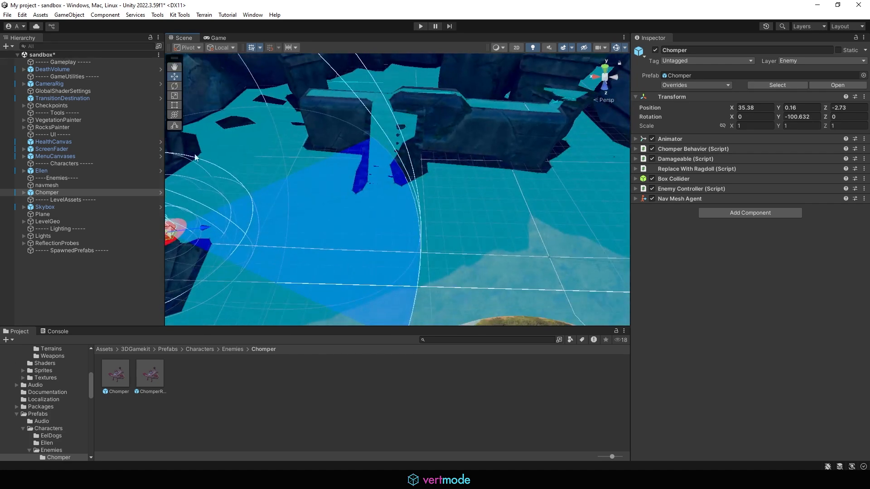
{"action": "left_click", "coordinate": [91, 171]}
{"action": "left_click", "coordinate": [118, 193]}
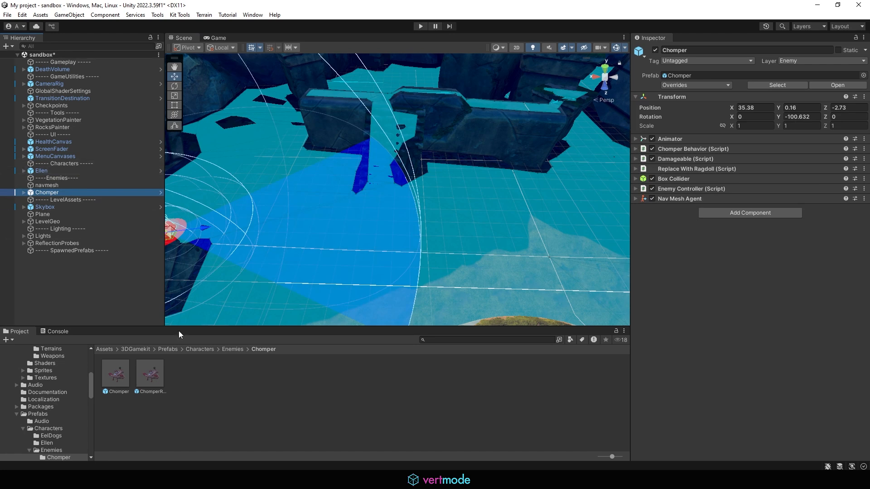
{"action": "left_click", "coordinate": [78, 294]}
{"action": "middle_click_drag", "start_coordinate": [268, 208], "coordinate": [316, 210]}
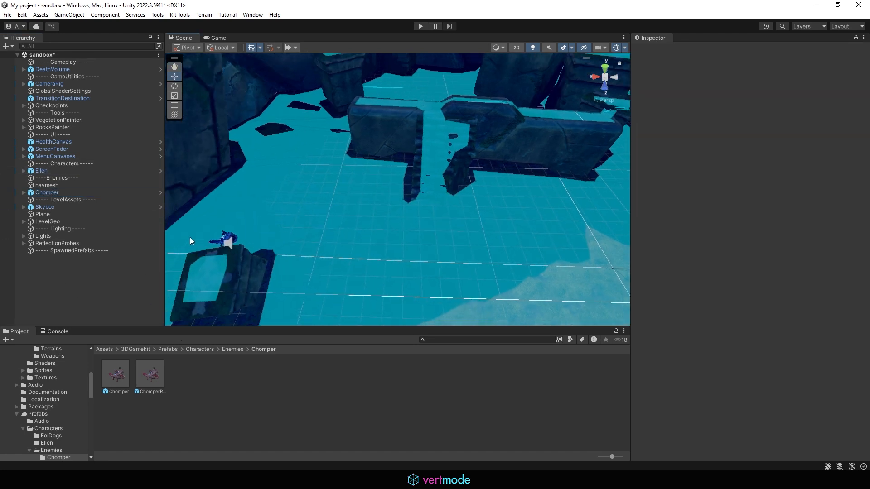
{"action": "left_click", "coordinate": [231, 234]}
Place a second Chomper prefab on the round stone platform at about X 16, Y 0.2, Z 11.12
{"action": "left_click_drag", "start_coordinate": [385, 199], "coordinate": [678, 184], "text": "alt"}
{"action": "middle_click_drag", "start_coordinate": [614, 184], "coordinate": [439, 186]}
{"action": "left_click_drag", "start_coordinate": [439, 186], "coordinate": [410, 213], "text": "alt"}
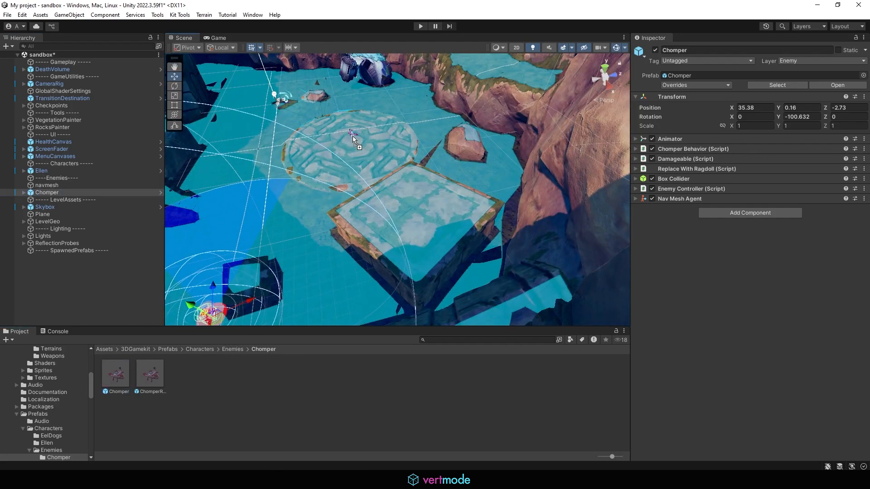
{"action": "left_click_drag", "start_coordinate": [352, 136], "coordinate": [513, 109]}
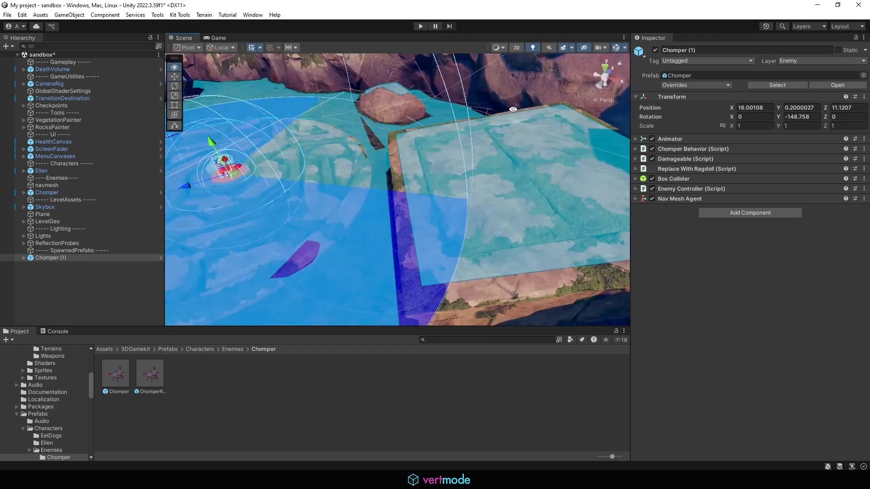
{"action": "key", "text": "f"}
Scale the second Chomper uniformly to about 4.77
{"action": "left_click_drag", "start_coordinate": [553, 156], "coordinate": [446, 233], "text": "alt"}
{"action": "right_click_drag", "start_coordinate": [445, 233], "coordinate": [414, 213], "text": "alt"}
{"action": "left_click_drag", "start_coordinate": [401, 203], "coordinate": [488, 189]}
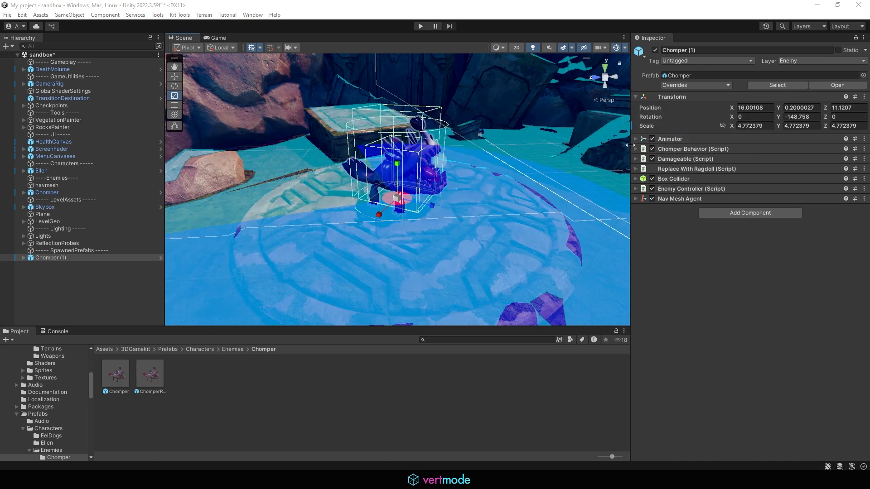
Set the large Chomper's Detection Angle to 360 in its Chomper Behavior player scanner
{"action": "left_click", "coordinate": [636, 149]}
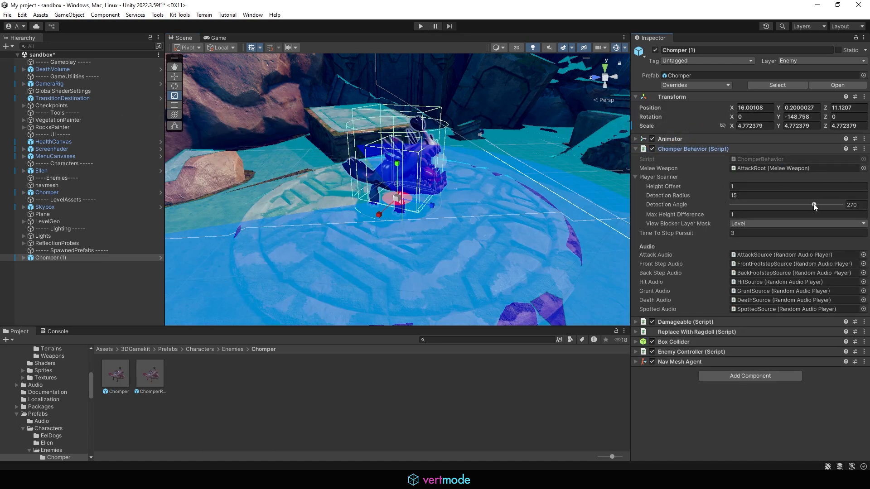
{"action": "left_click_drag", "start_coordinate": [815, 205], "coordinate": [842, 205]}
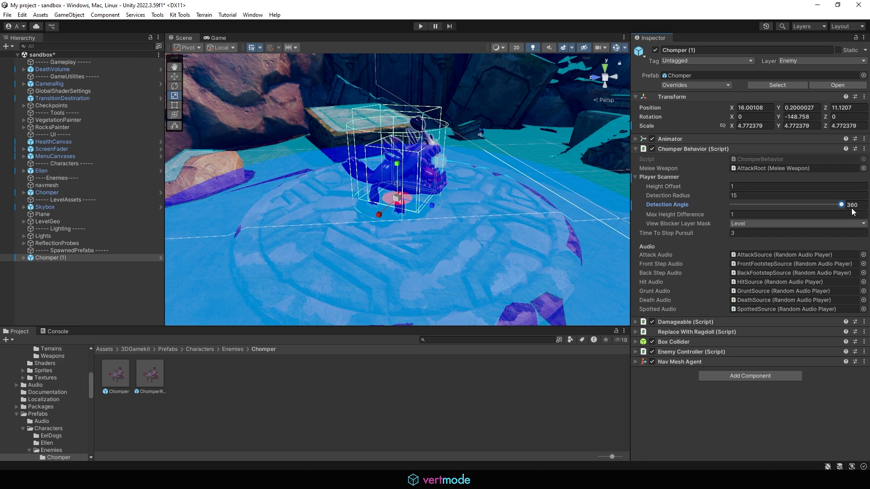
{"action": "left_click_drag", "start_coordinate": [595, 213], "coordinate": [445, 206], "text": "alt"}
{"action": "right_click_drag", "start_coordinate": [444, 206], "coordinate": [445, 194], "text": "alt"}
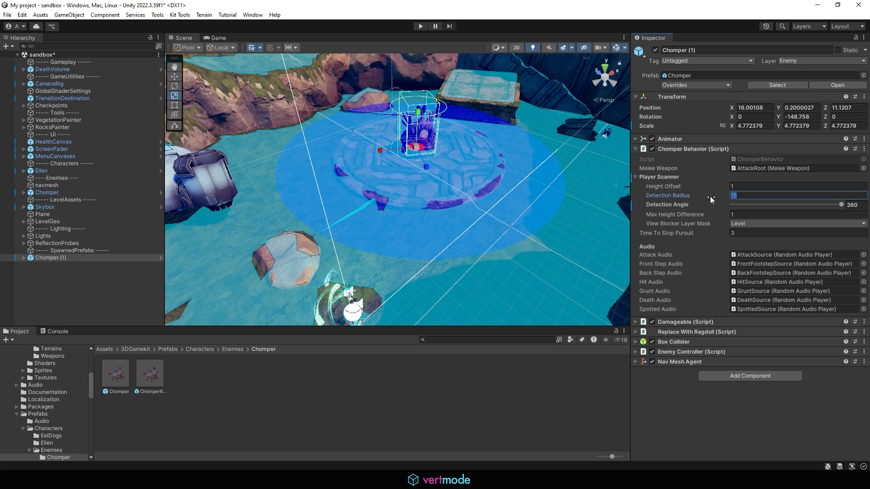
Set the large Chomper's Detection Radius to 8 so its range fits the round platform
{"action": "type", "text": "4"}
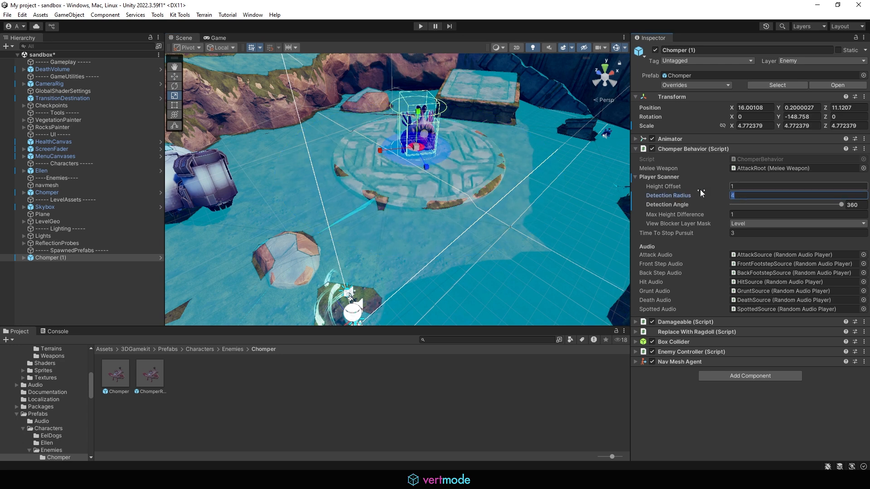
{"action": "key", "text": "BackSpace"}
{"action": "type", "text": "8"}
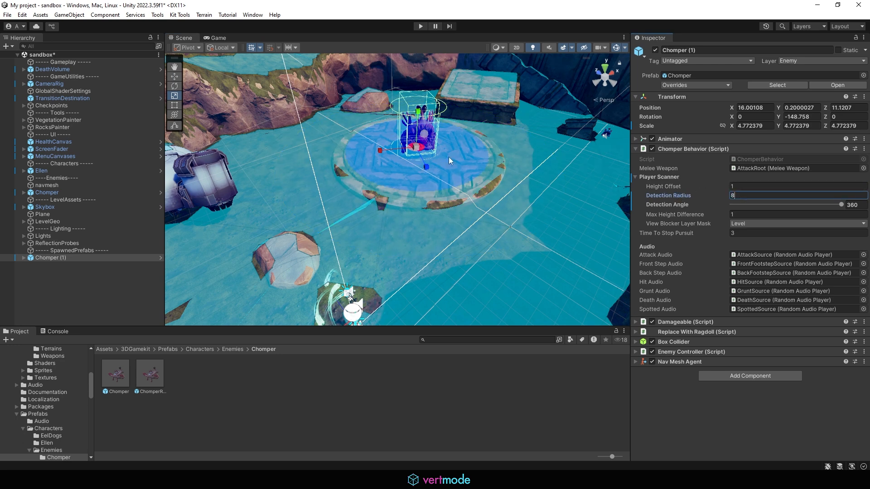
{"action": "left_click_drag", "start_coordinate": [434, 185], "coordinate": [521, 138], "text": "alt"}
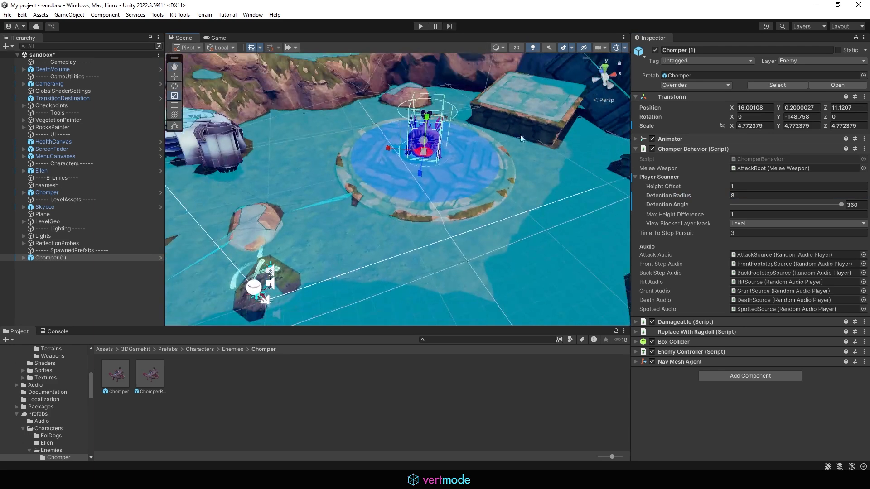
Set the large Chomper's Max Hit Points to 3 in its Damageable component
{"action": "left_click", "coordinate": [637, 322]}
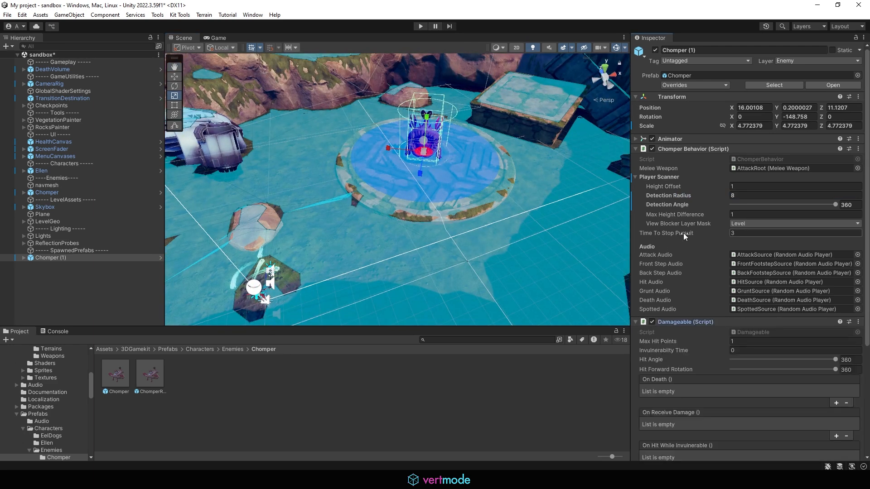
{"action": "scroll", "coordinate": [703, 249], "scroll_direction": "down", "scroll_amount": 3}
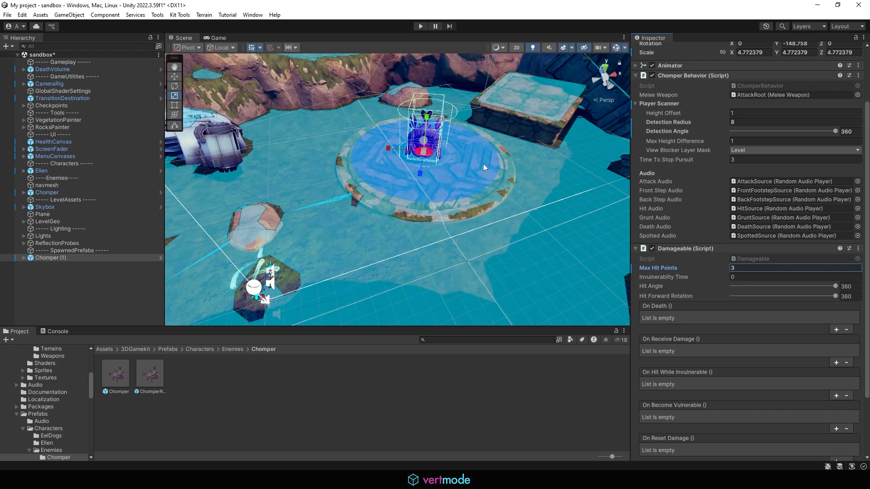
{"action": "left_click_drag", "start_coordinate": [551, 169], "coordinate": [573, 152], "text": "alt"}
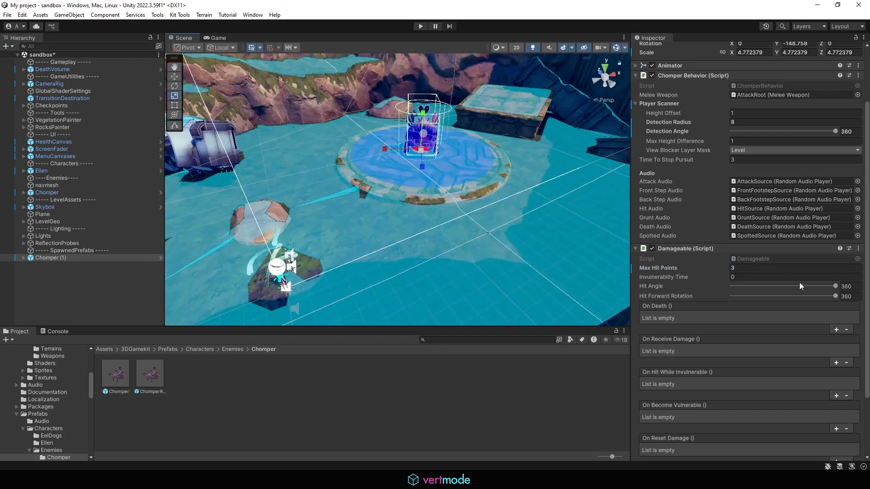
{"action": "left_click", "coordinate": [755, 267]}
Start play mode and run Ellen up to the round platform to provoke the large Chomper and dodge it
{"action": "left_click_drag", "start_coordinate": [487, 232], "coordinate": [480, 181], "text": "alt"}
{"action": "left_click", "coordinate": [491, 143]}
{"action": "left_click", "coordinate": [420, 26]}
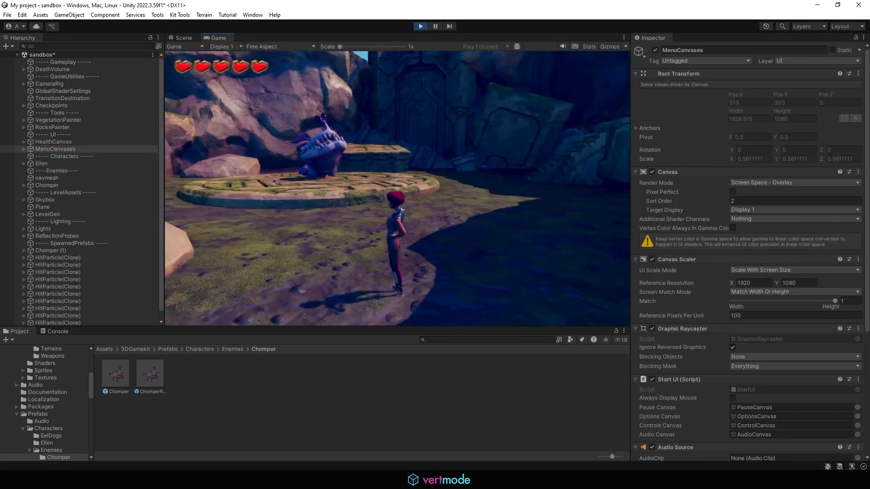
{"action": "key", "text": "w"}
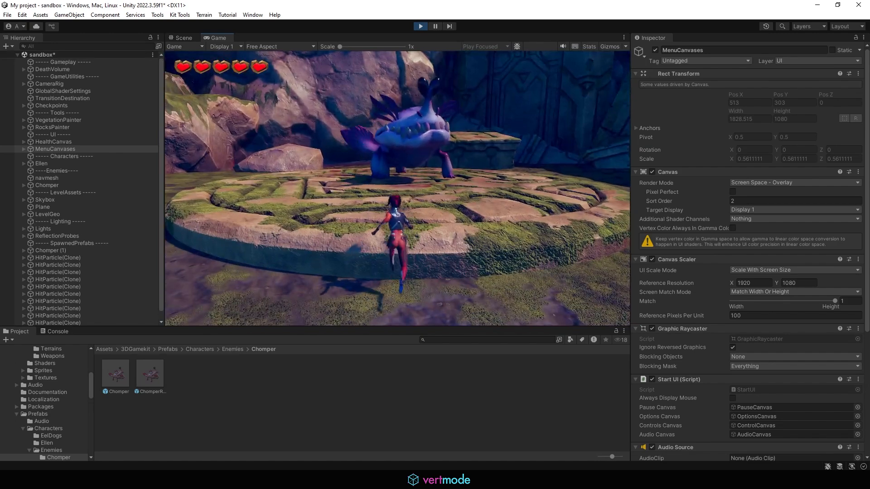
{"action": "key", "text": "space"}
{"action": "key", "text": "s"}
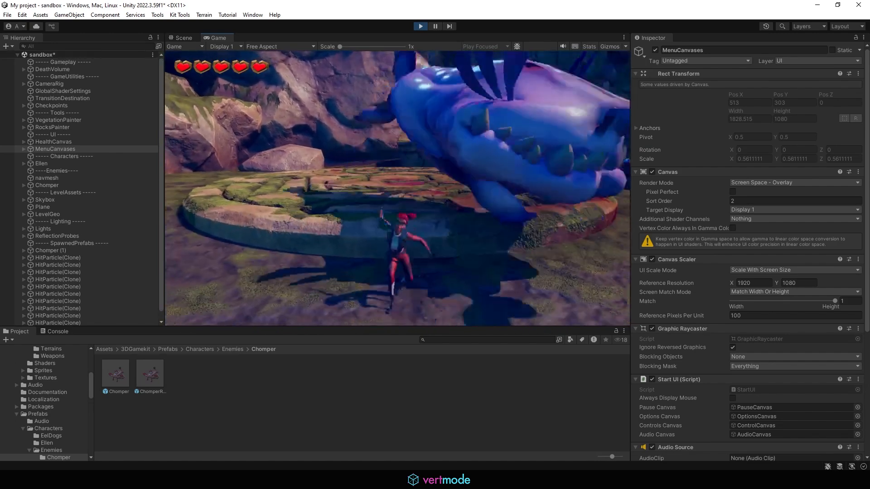
{"action": "key", "text": "d"}
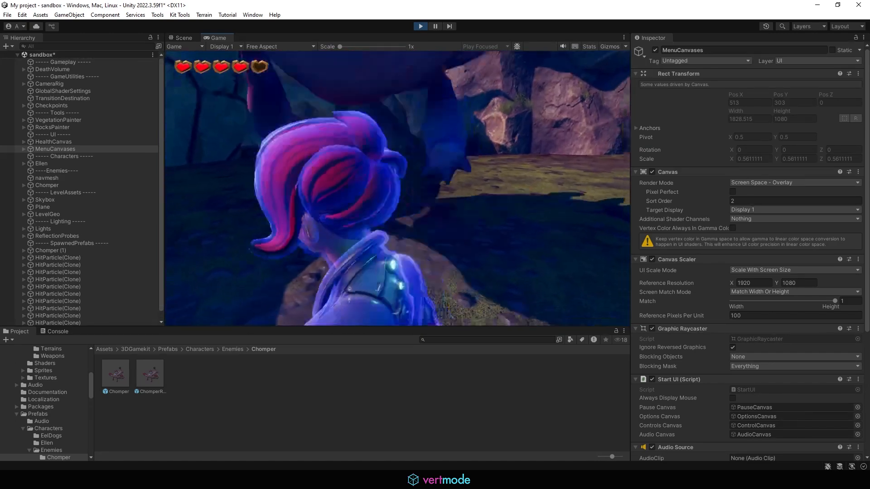
Fight the large Chomper with Ellen's staff and run to its fallen body
{"action": "key", "text": "w"}
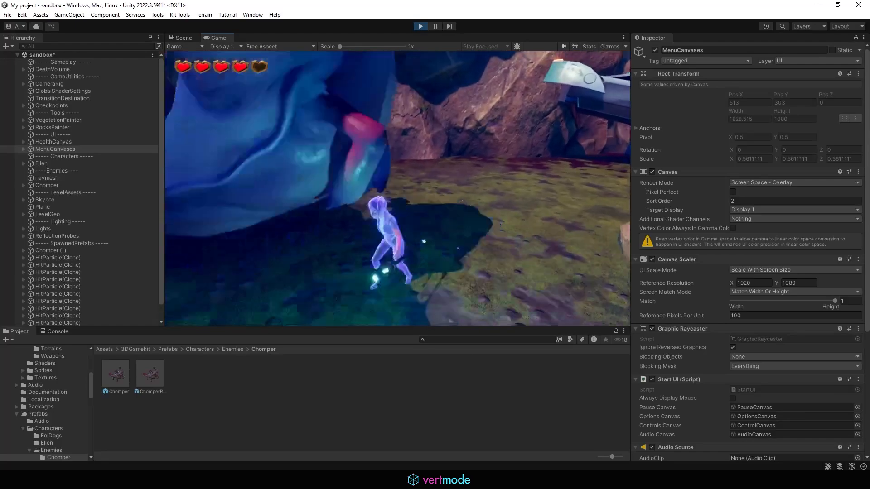
{"action": "key", "text": "w"}
{"action": "key", "text": "w"}
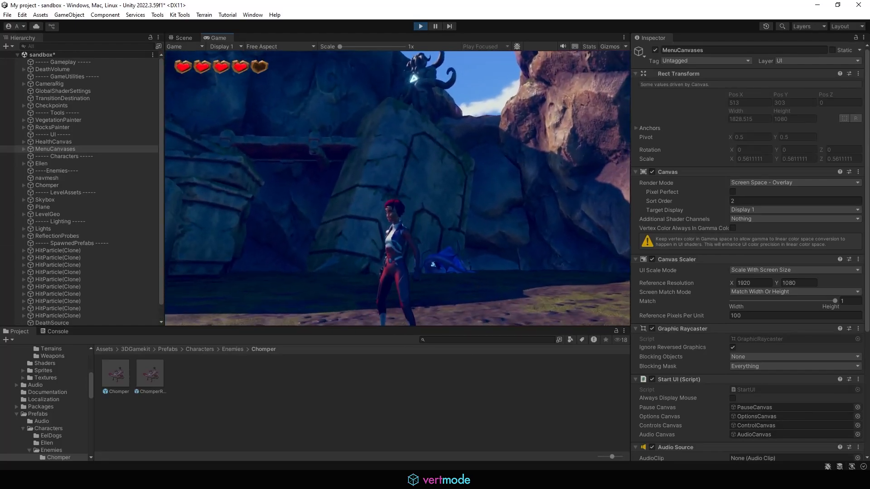
{"action": "key", "text": "w"}
{"action": "key", "text": "w"}
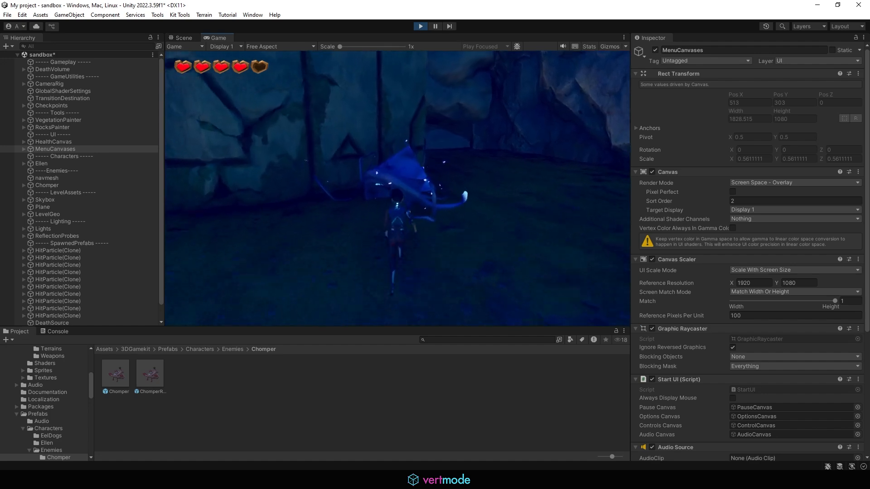
Run Ellen through the shaded area toward the stone stairs and attack the small Chomper there
{"action": "key", "text": "w"}
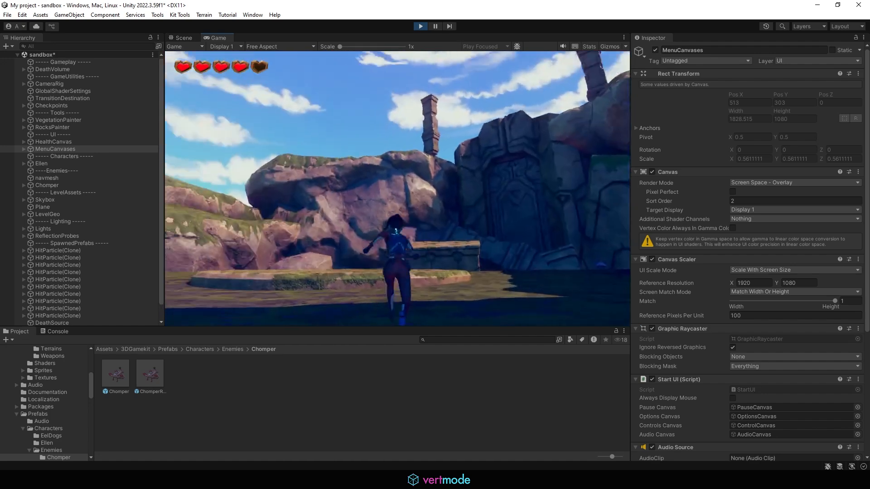
{"action": "key", "text": "w"}
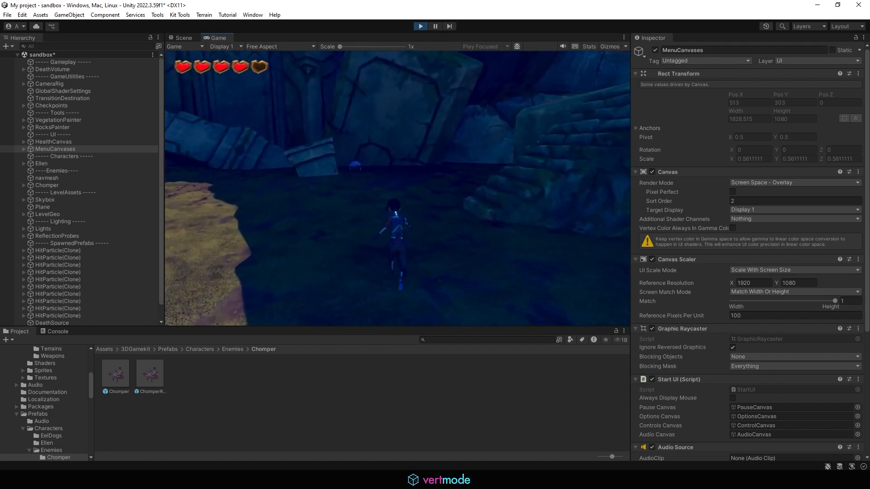
{"action": "key", "text": "w"}
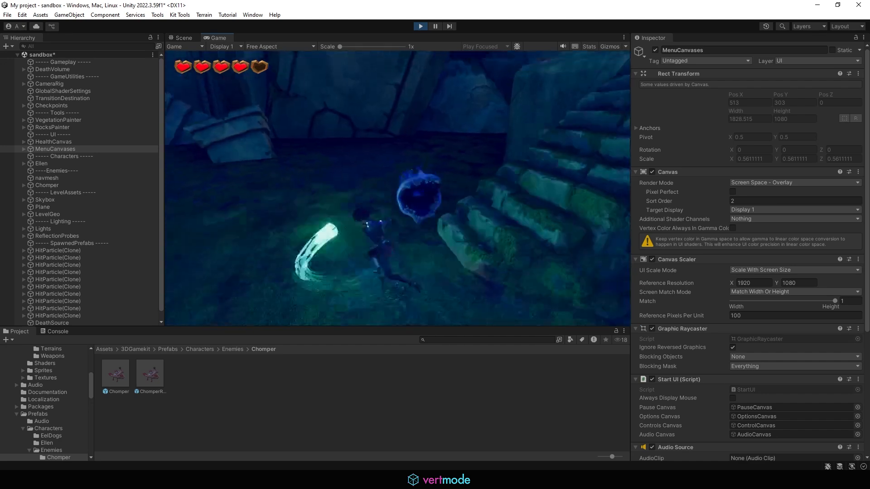
{"action": "key", "text": "w"}
{"action": "key", "text": "w"}
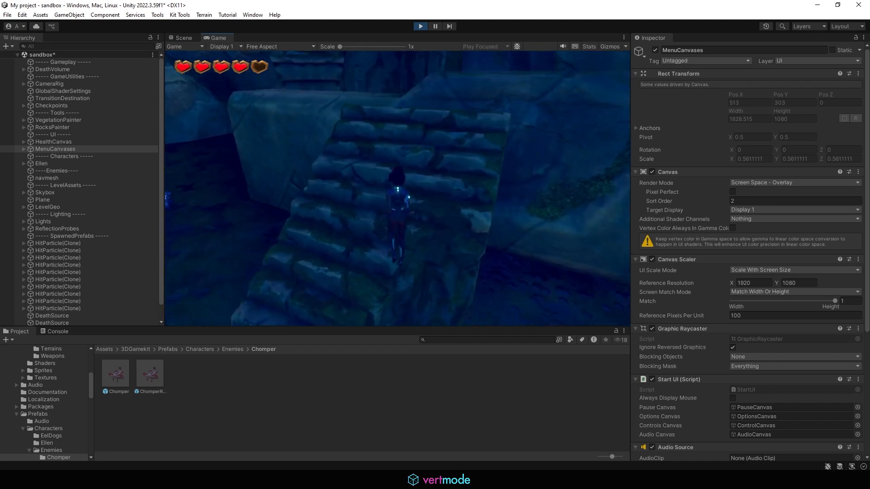
Look around the level with Ellen from the stone stairs, and end play mode
{"action": "key", "text": "w"}
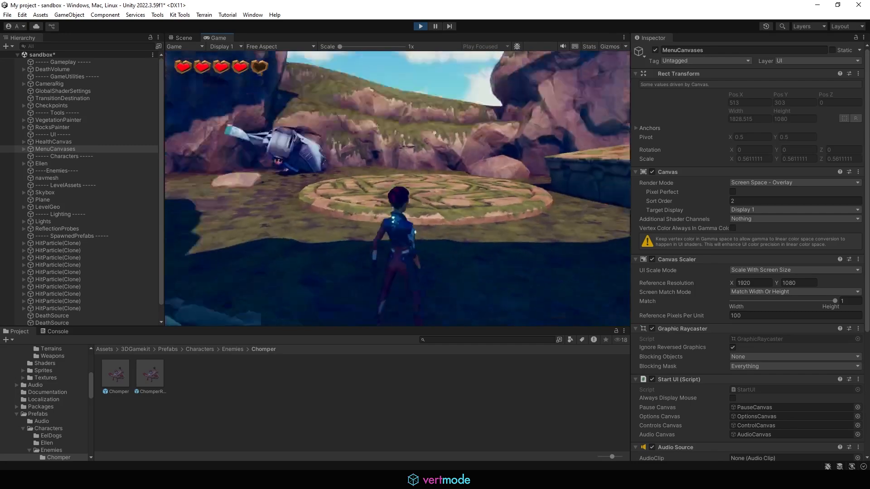
{"action": "key", "text": "Escape"}
{"action": "key", "text": "Escape"}
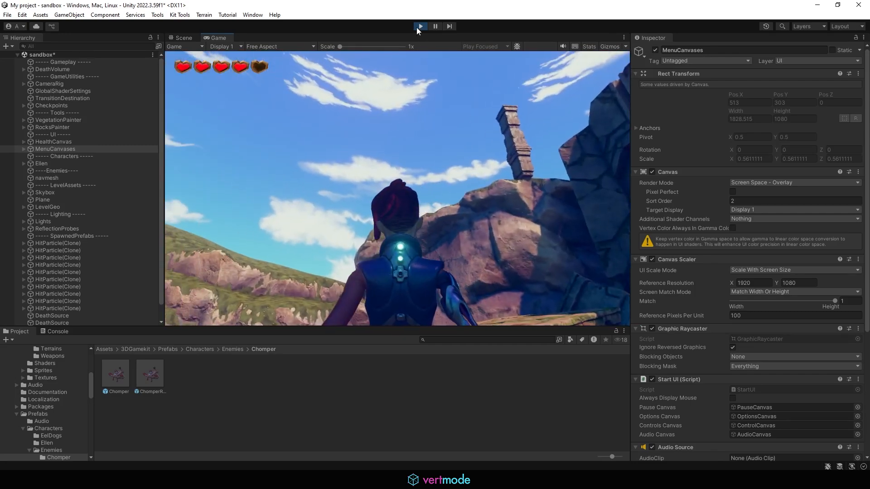
{"action": "left_click", "coordinate": [420, 25]}
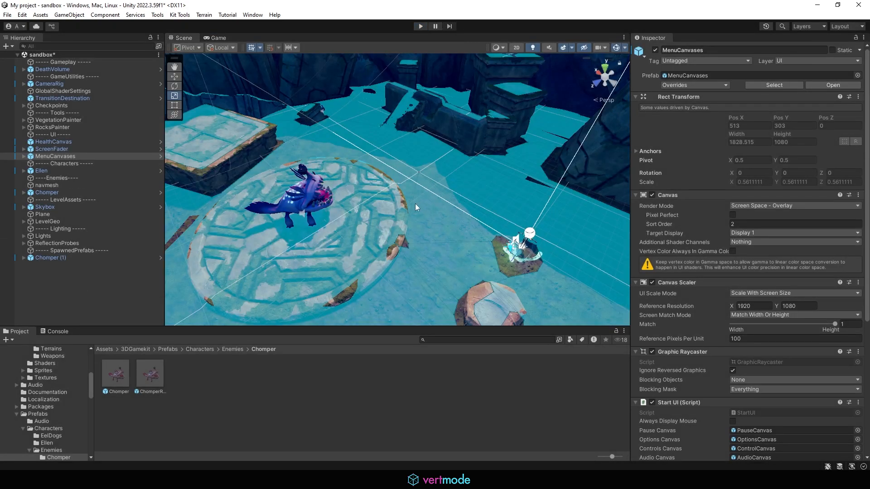
{"action": "scroll", "coordinate": [415, 203], "scroll_direction": "down", "scroll_amount": 5}
{"action": "left_click_drag", "start_coordinate": [372, 185], "coordinate": [481, 188], "text": "alt"}
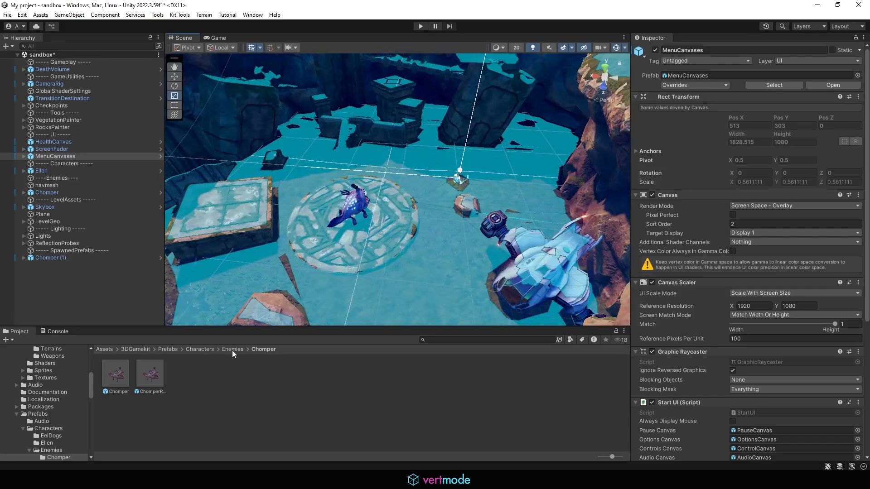
Add the Spitter prefab from the Enemies prefabs to the scene, on the broken end of the low stone wall
{"action": "left_click", "coordinate": [232, 350]}
{"action": "double_click", "coordinate": [181, 368]}
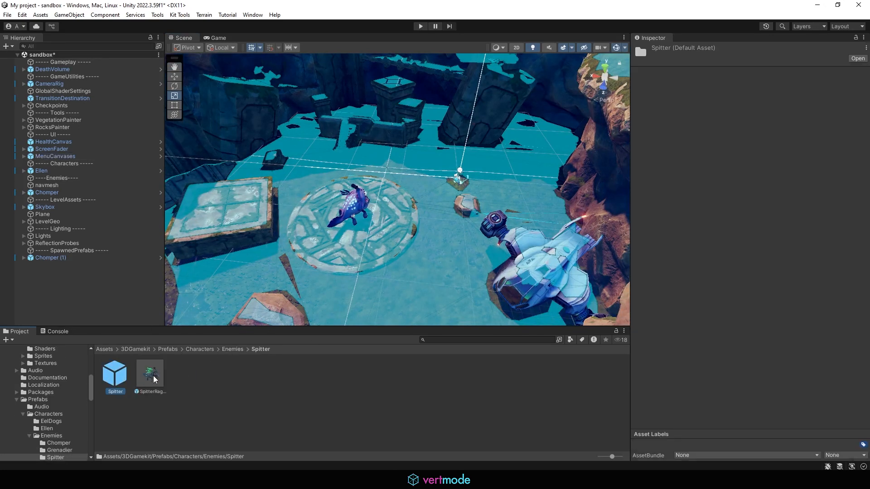
{"action": "left_click_drag", "start_coordinate": [377, 193], "coordinate": [329, 238], "text": "alt"}
{"action": "scroll", "coordinate": [366, 244], "scroll_direction": "up", "scroll_amount": 4}
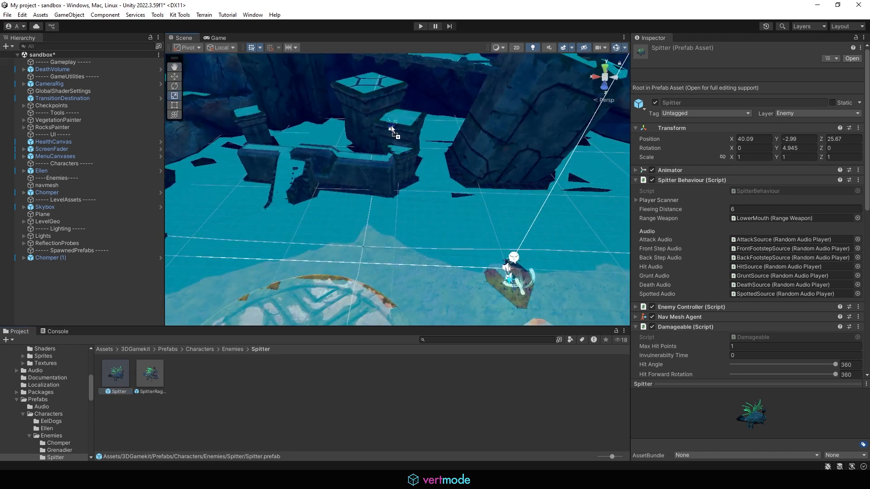
{"action": "left_click_drag", "start_coordinate": [368, 80], "coordinate": [365, 87]}
{"action": "left_click_drag", "start_coordinate": [258, 149], "coordinate": [259, 149]}
{"action": "key", "text": "f"}
Fine-tune the Spitter's placement on the wall top to about X 27.73, Y 4.09, Z -12.73
{"action": "scroll", "coordinate": [454, 188], "scroll_direction": "down", "scroll_amount": 4}
{"action": "left_click_drag", "start_coordinate": [454, 188], "coordinate": [348, 212], "text": "alt"}
{"action": "right_click_drag", "start_coordinate": [341, 168], "coordinate": [330, 146], "text": "alt"}
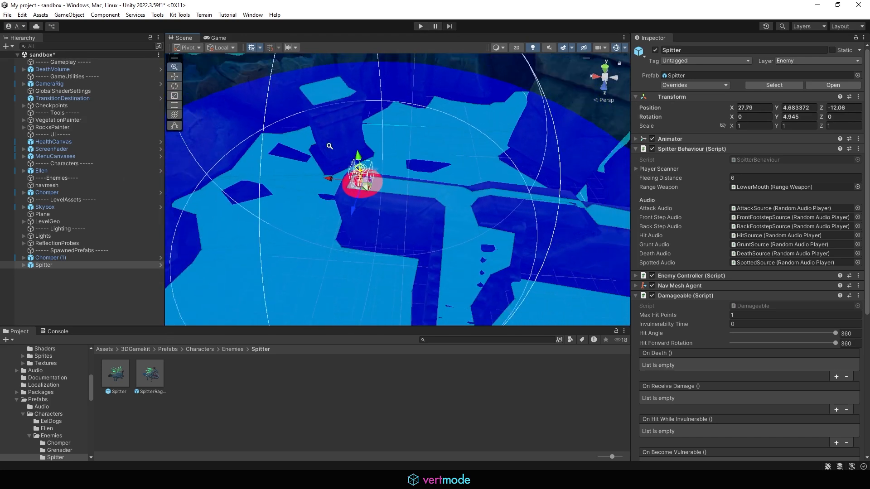
{"action": "left_click_drag", "start_coordinate": [329, 146], "coordinate": [340, 253], "text": "alt"}
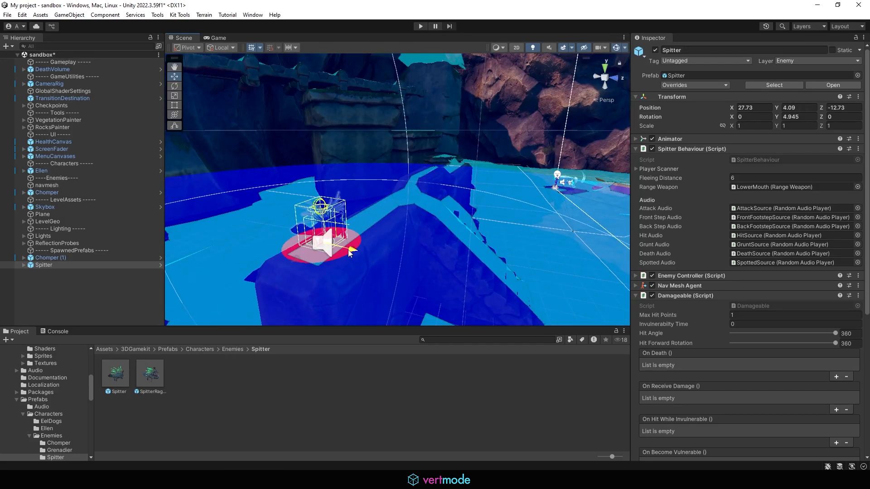
{"action": "key", "text": "f"}
Duplicate the Spitter and move the copy along the wall and up to about X 11.52, Y 8.6, Z -11.33
{"action": "double_click", "coordinate": [51, 258]}
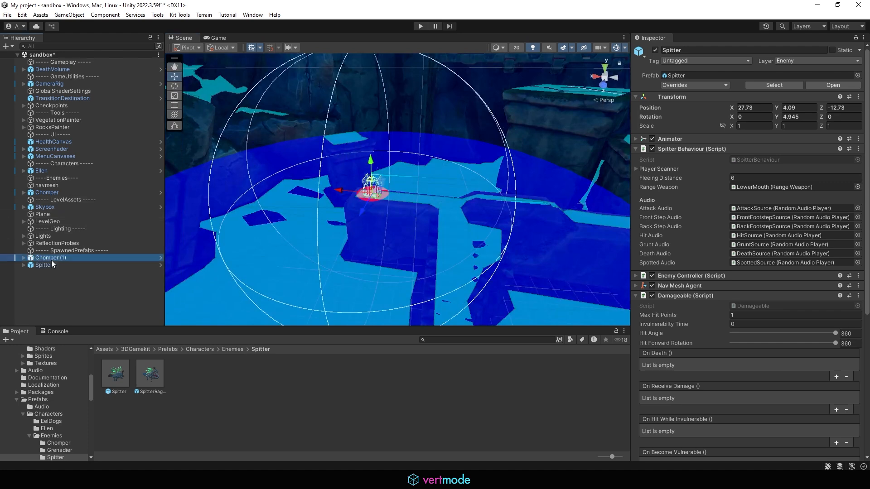
{"action": "double_click", "coordinate": [45, 265]}
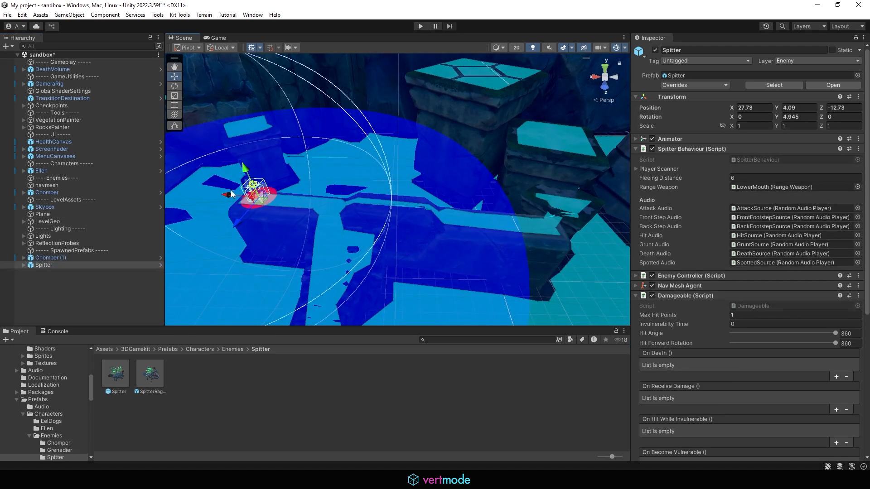
{"action": "key", "text": "ctrl+d"}
{"action": "left_click_drag", "start_coordinate": [232, 195], "coordinate": [532, 222]}
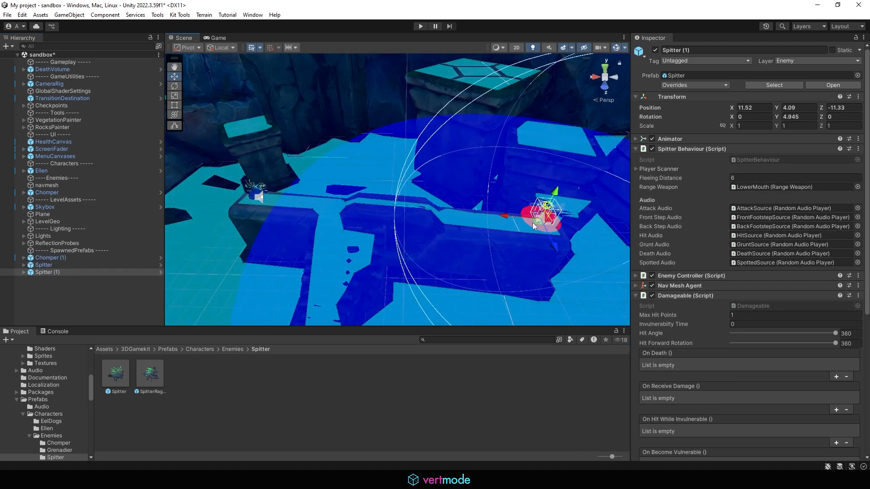
{"action": "left_click_drag", "start_coordinate": [556, 194], "coordinate": [566, 138]}
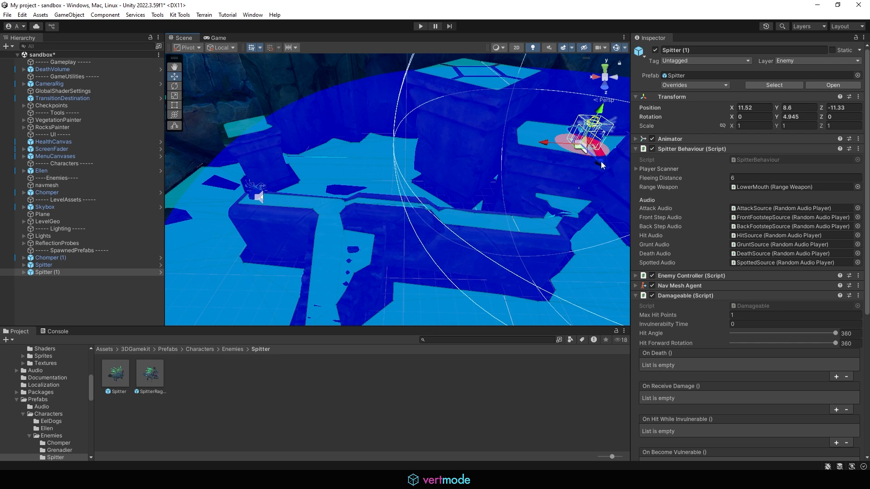
Move the duplicated Spitter onto the top of the tall square pillar at about X 13.9, Y 9.62, Z -22.47
{"action": "left_click_drag", "start_coordinate": [589, 143], "coordinate": [442, 72]}
{"action": "right_click_drag", "start_coordinate": [442, 72], "coordinate": [368, 89]}
{"action": "mouse_move", "coordinate": [340, 72]}
{"action": "left_mouse_down"}
{"action": "mouse_move", "coordinate": [375, 81]}
{"action": "mouse_move", "coordinate": [346, 74]}
{"action": "mouse_move", "coordinate": [342, 55]}
{"action": "left_mouse_up"}
{"action": "right_click_drag", "start_coordinate": [342, 55], "coordinate": [364, 101]}
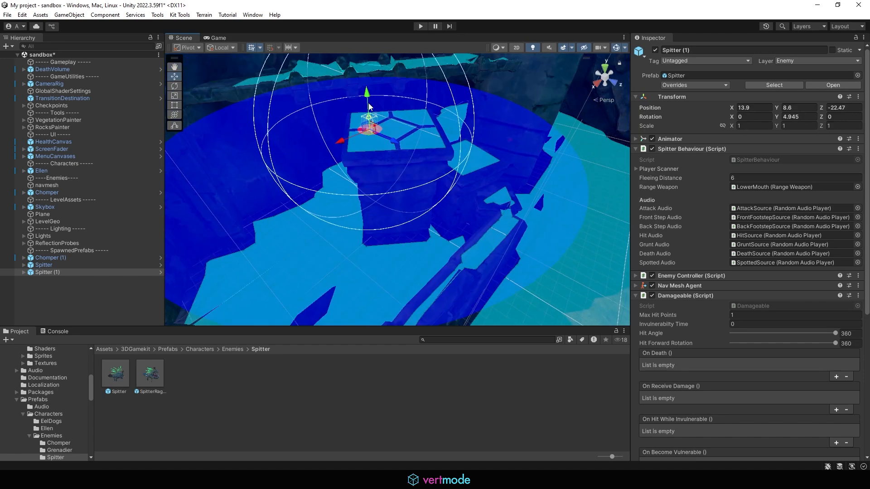
{"action": "left_click_drag", "start_coordinate": [363, 101], "coordinate": [361, 85]}
{"action": "key", "text": "f"}
Rotate the duplicated Spitter around its vertical axis to about -29.6 degrees
{"action": "right_click_drag", "start_coordinate": [361, 86], "coordinate": [426, 113]}
{"action": "scroll", "coordinate": [355, 151], "scroll_direction": "down", "scroll_amount": 3}
{"action": "key", "text": "e"}
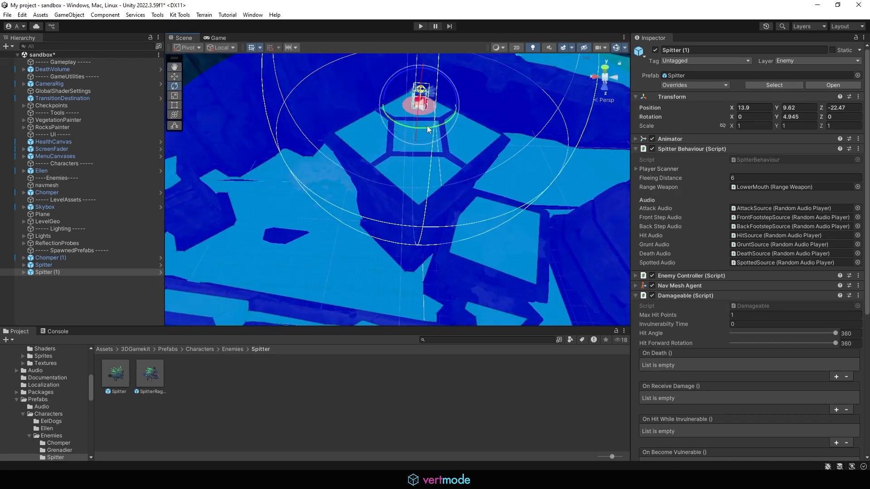
{"action": "left_click_drag", "start_coordinate": [427, 126], "coordinate": [475, 134]}
{"action": "right_click_drag", "start_coordinate": [474, 134], "coordinate": [426, 272]}
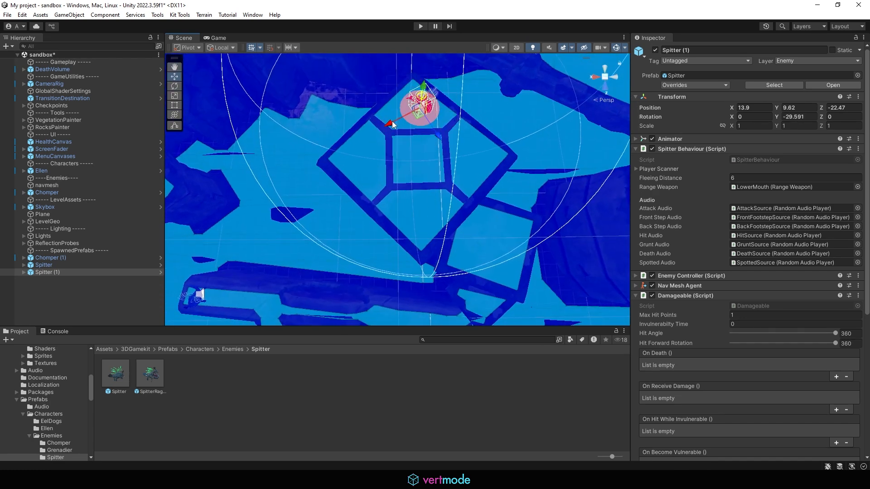
{"action": "key", "text": "w"}
Start play mode and run Ellen through the shaded area to the foot of the stone stairs
{"action": "left_click", "coordinate": [458, 134]}
{"action": "key", "text": "f"}
{"action": "left_click_drag", "start_coordinate": [458, 134], "coordinate": [415, 117], "text": "alt"}
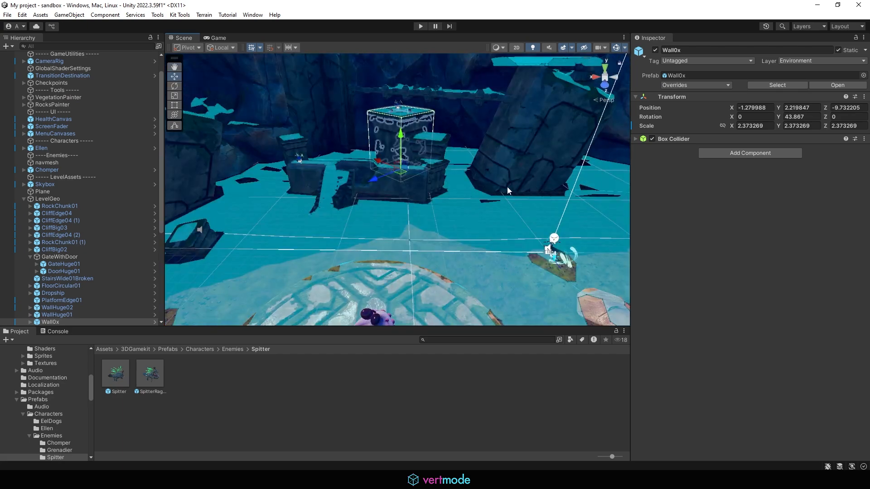
{"action": "left_click_drag", "start_coordinate": [508, 190], "coordinate": [326, 205], "text": "alt"}
{"action": "left_click", "coordinate": [420, 26]}
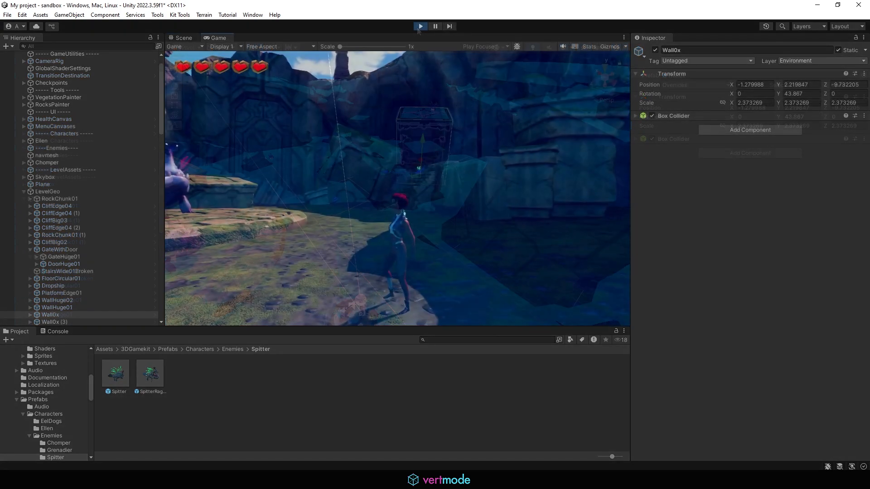
{"action": "key", "text": "w"}
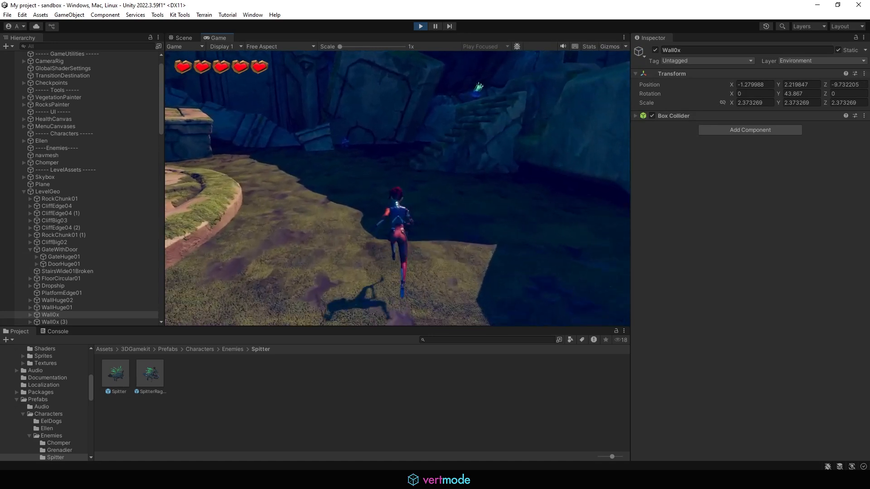
{"action": "key", "text": "w"}
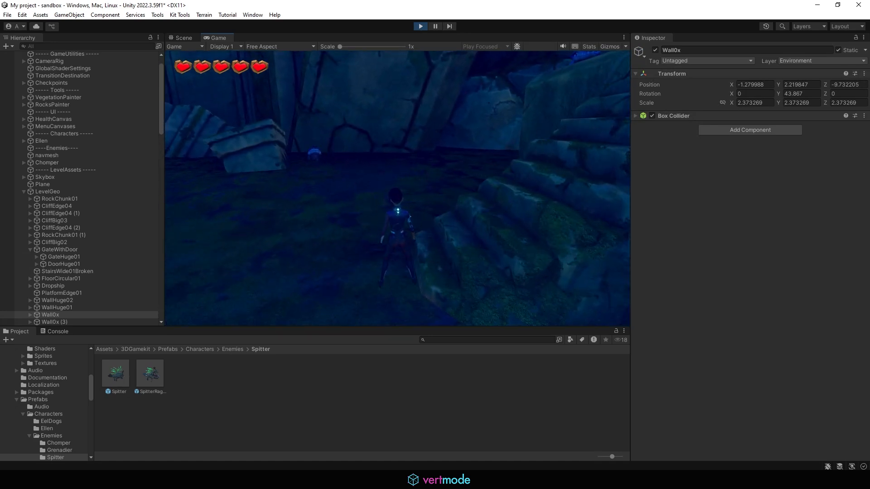
Run Ellen past the small Chomper and up the stone stairs to provoke the Spitter on the wall and dodge its spit
{"action": "key", "text": "w"}
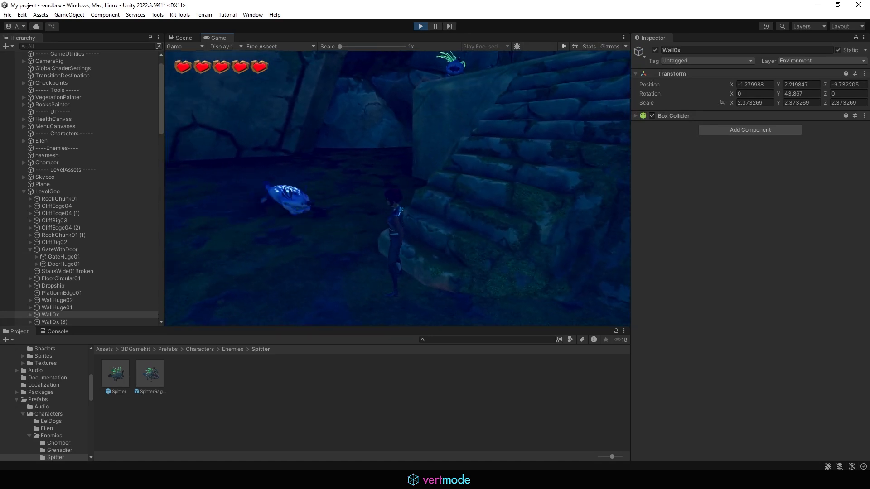
{"action": "key", "text": "w"}
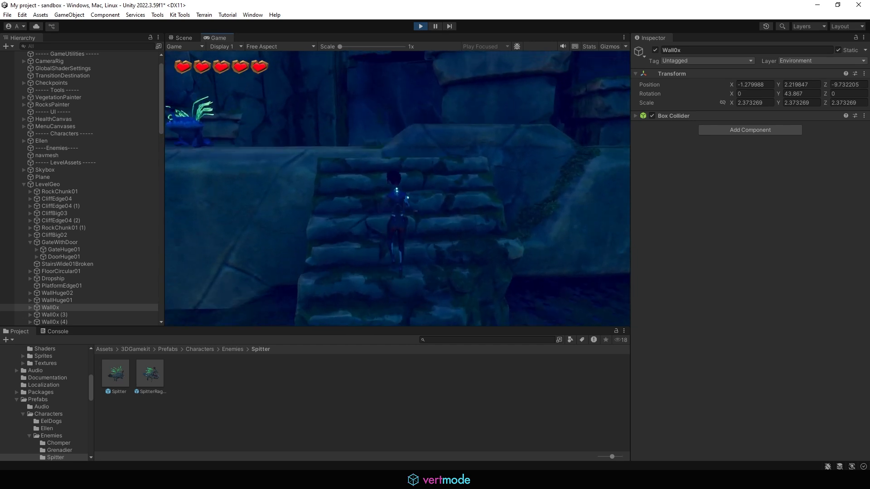
{"action": "key", "text": "w"}
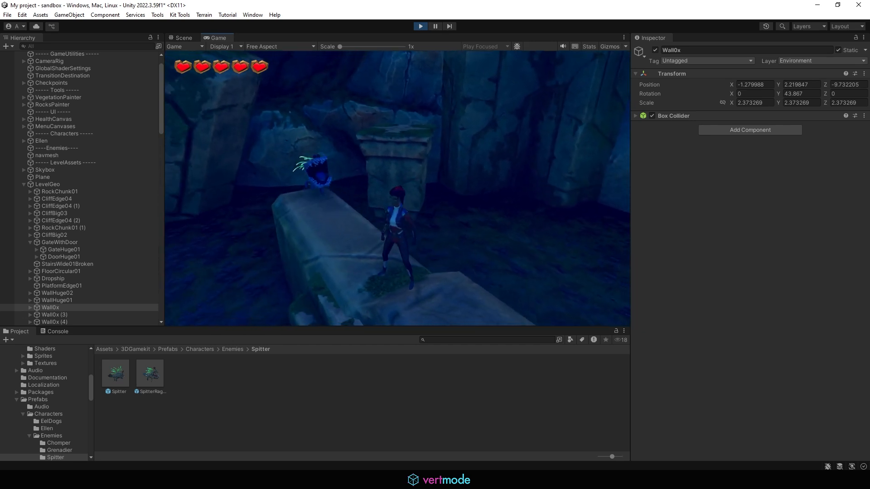
{"action": "key", "text": "w"}
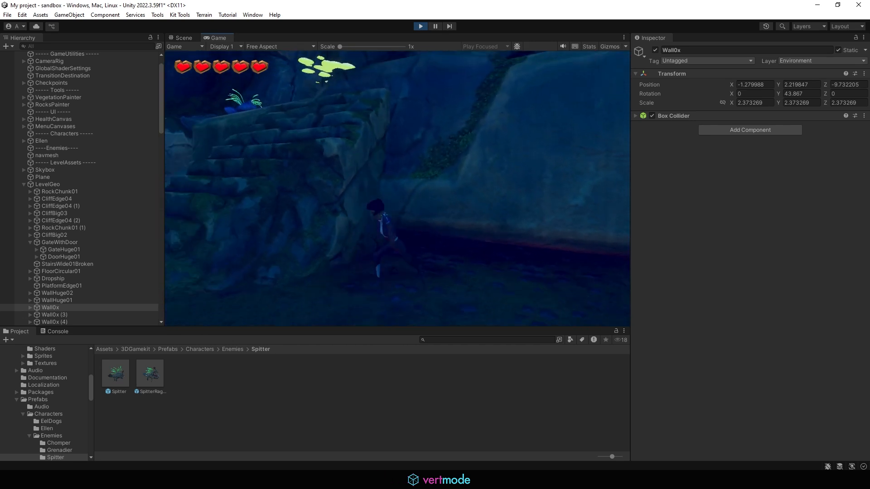
{"action": "key", "text": "w"}
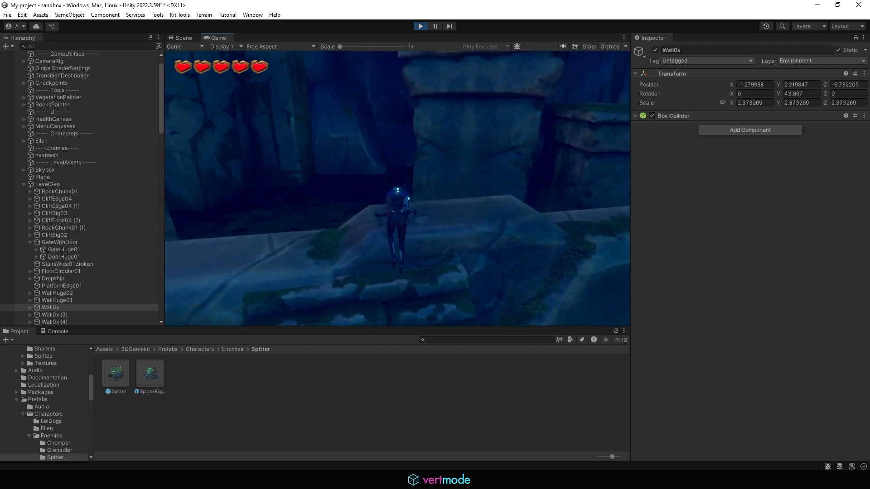
Explore the alien statue ledge and stone walkway with Ellen, and head down toward the large Chomper
{"action": "key", "text": "w"}
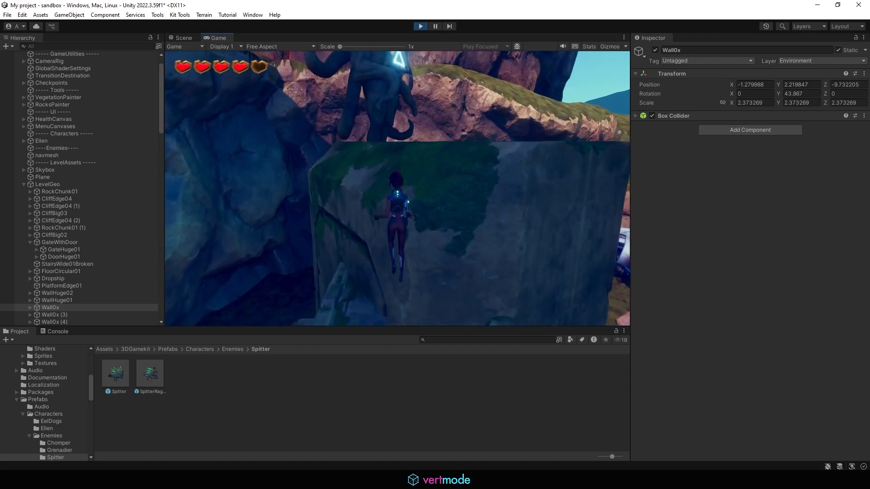
{"action": "key", "text": "w"}
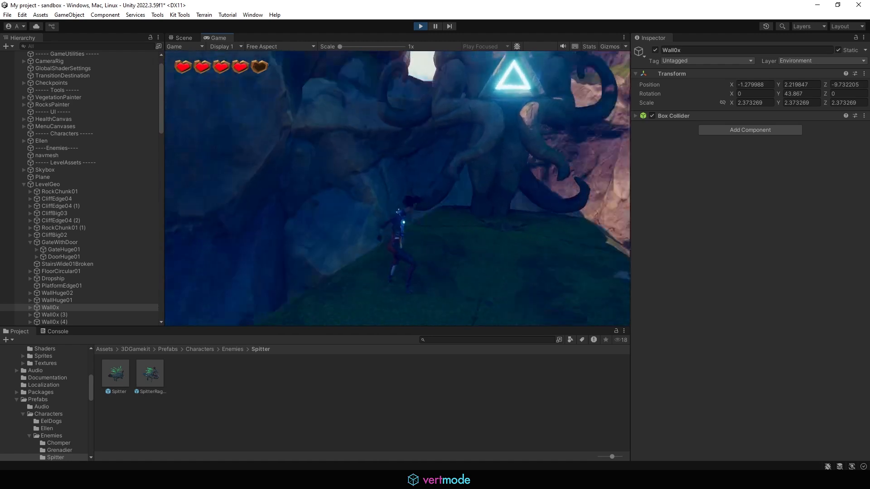
{"action": "key", "text": "w"}
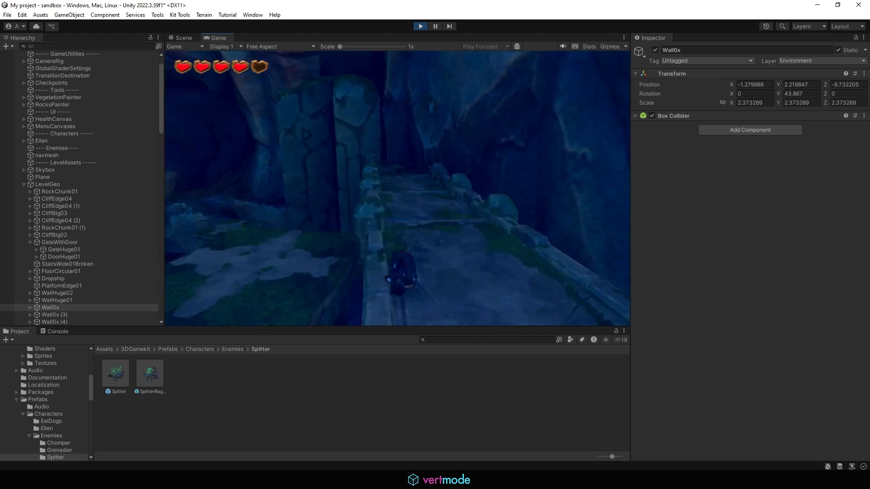
{"action": "key", "text": "w"}
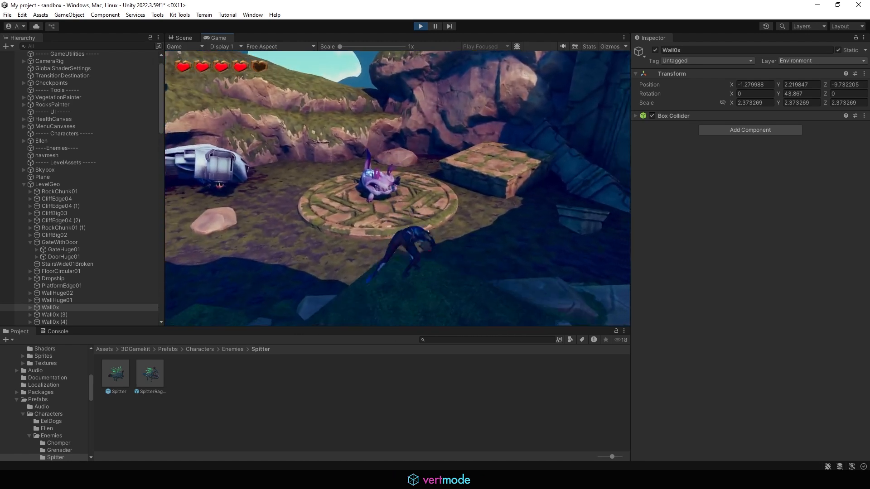
{"action": "key", "text": "w"}
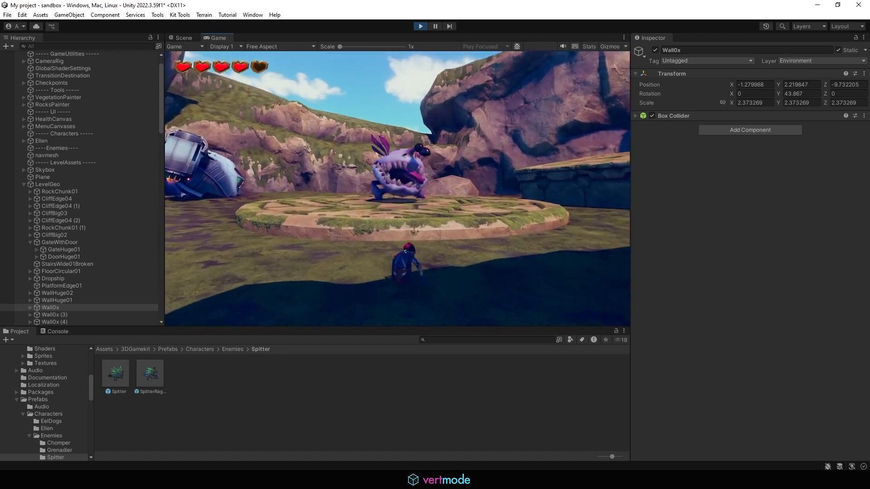
Fight the large Chomper with Ellen on the round platform, and end play mode
{"action": "key", "text": "w"}
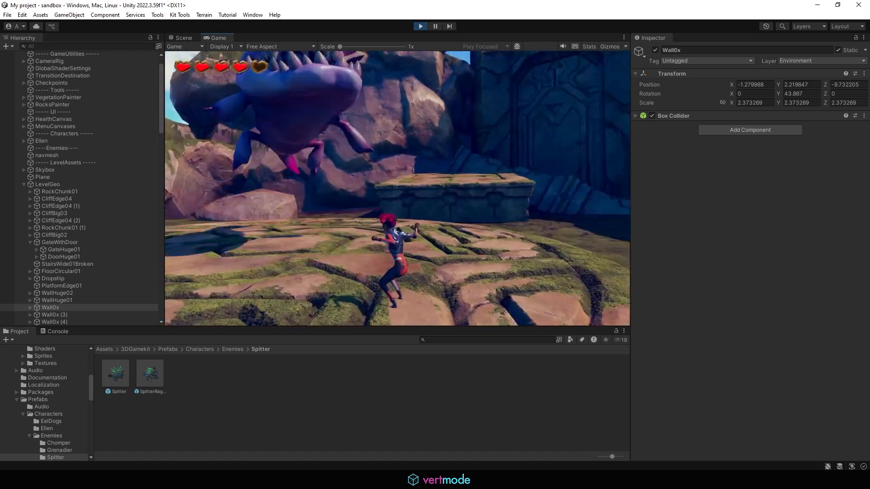
{"action": "key", "text": "w"}
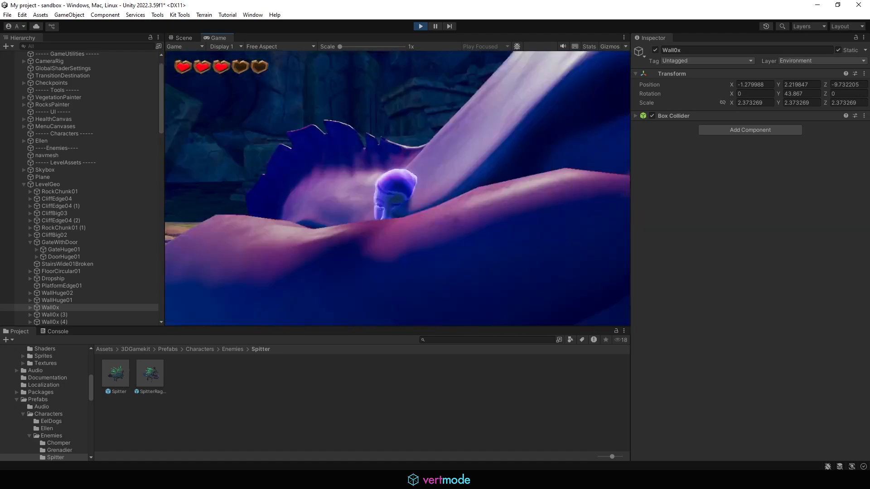
{"action": "key", "text": "w"}
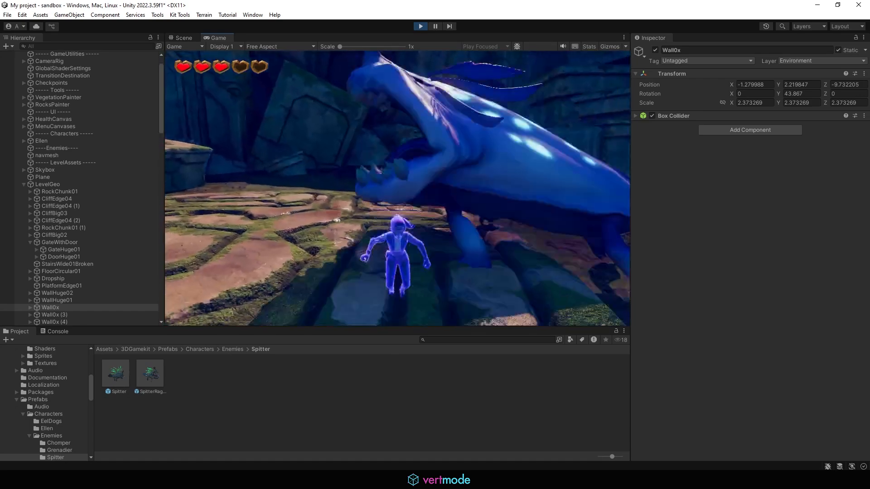
{"action": "key", "text": "w"}
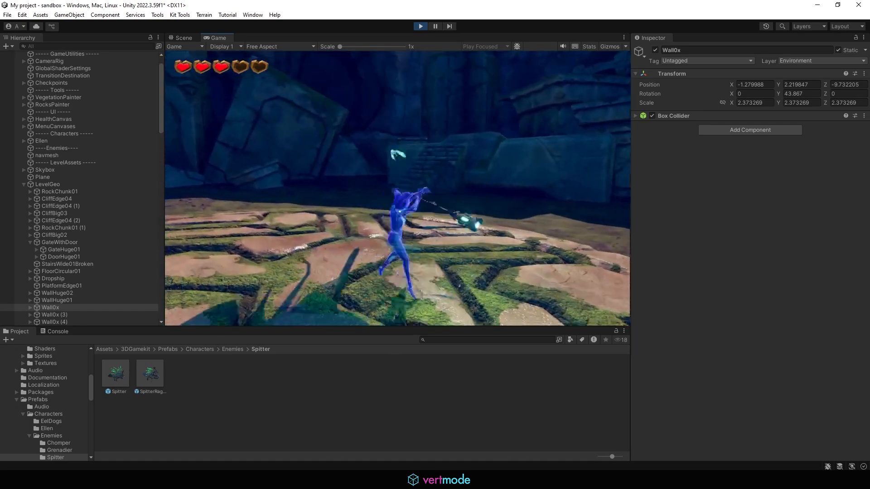
{"action": "key", "text": "Escape"}
{"action": "left_click", "coordinate": [420, 26]}
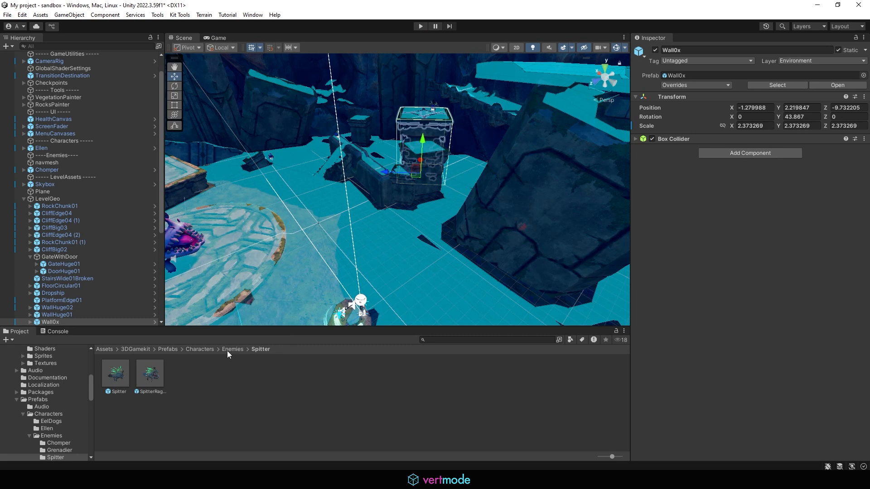
Add the Grenadier prefab from the Enemies prefabs to the round platform at about X 13.58, Y 0.2, Z 11.19
{"action": "left_click", "coordinate": [228, 350]}
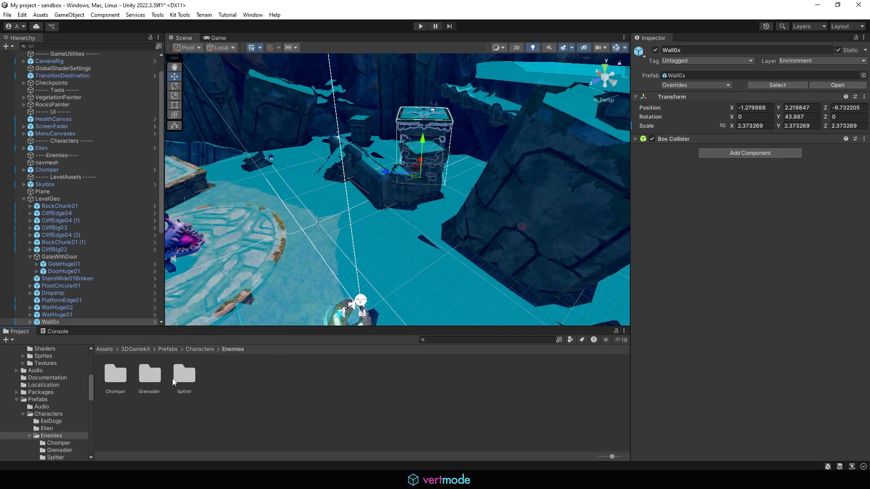
{"action": "double_click", "coordinate": [143, 373]}
{"action": "left_click", "coordinate": [113, 375]}
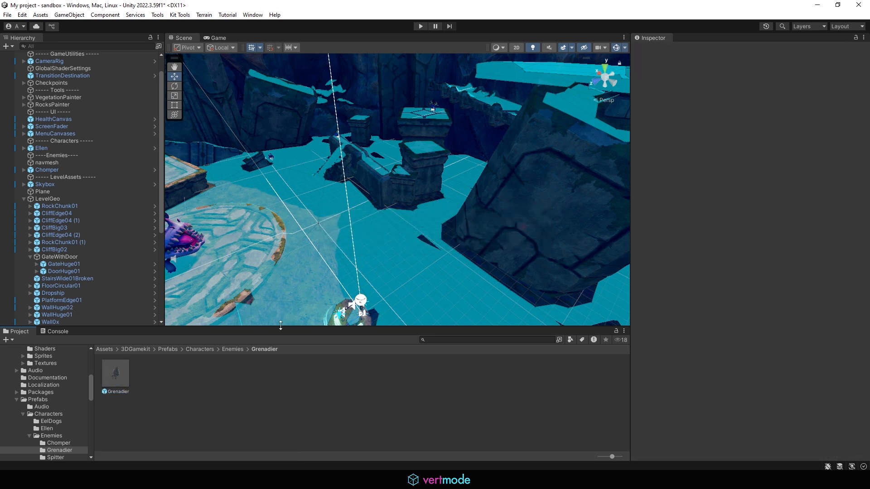
{"action": "left_click_drag", "start_coordinate": [116, 374], "coordinate": [207, 185]}
{"action": "left_click_drag", "start_coordinate": [434, 117], "coordinate": [211, 260]}
{"action": "left_click_drag", "start_coordinate": [235, 253], "coordinate": [296, 248], "text": "alt"}
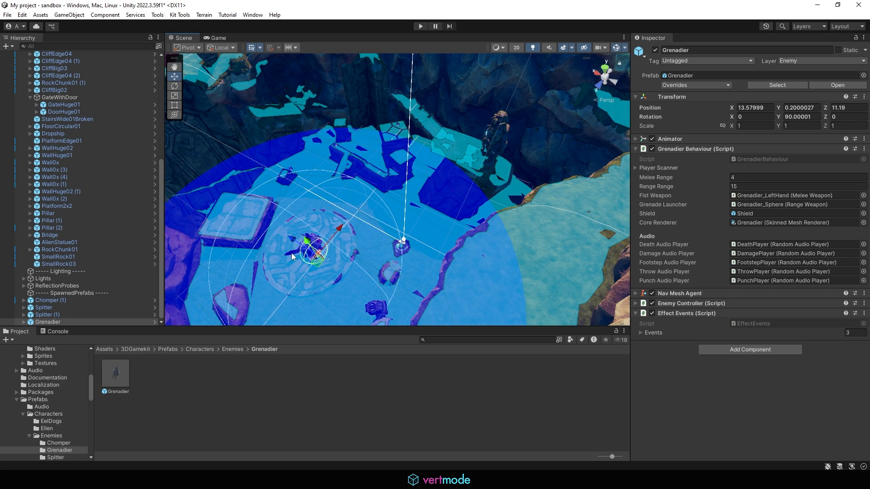
Move the large Chomper off the round platform to the area beside the rocky cliff
{"action": "left_click", "coordinate": [290, 256]}
{"action": "key", "text": "f"}
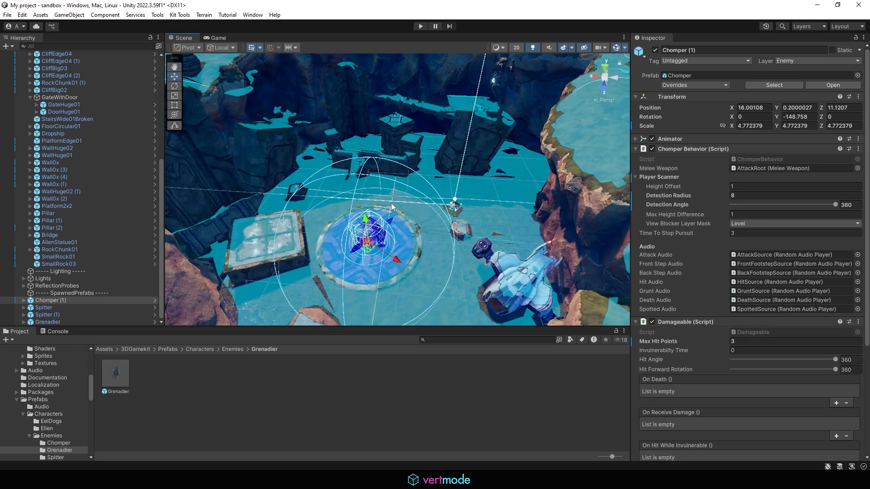
{"action": "left_click_drag", "start_coordinate": [390, 222], "coordinate": [550, 200]}
{"action": "left_click_drag", "start_coordinate": [550, 199], "coordinate": [629, 300], "text": "alt"}
{"action": "left_click_drag", "start_coordinate": [513, 156], "coordinate": [514, 112]}
Rotate the large Chomper at its new place beside the cliff
{"action": "key", "text": "e"}
{"action": "left_click_drag", "start_coordinate": [534, 172], "coordinate": [328, 135]}
{"action": "left_click", "coordinate": [378, 237]}
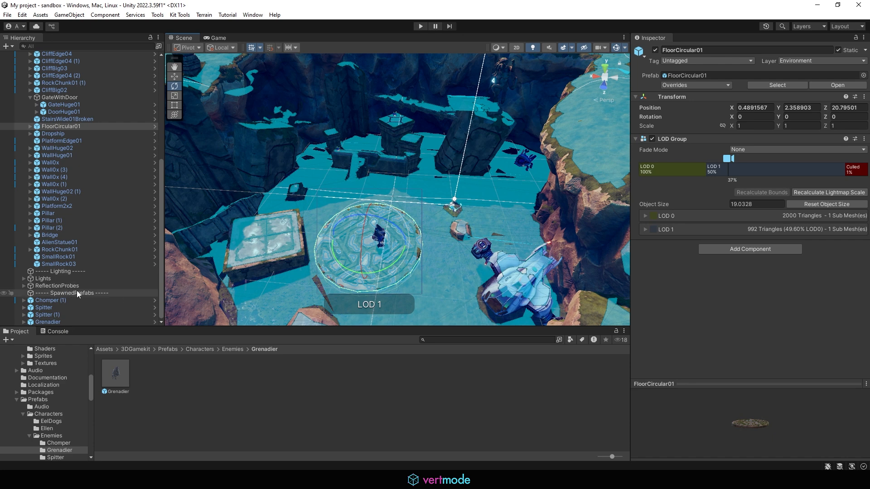
Move the Grenadier along the round platform to X 15.73, keeping it at Z 11.19
{"action": "left_click", "coordinate": [61, 322]}
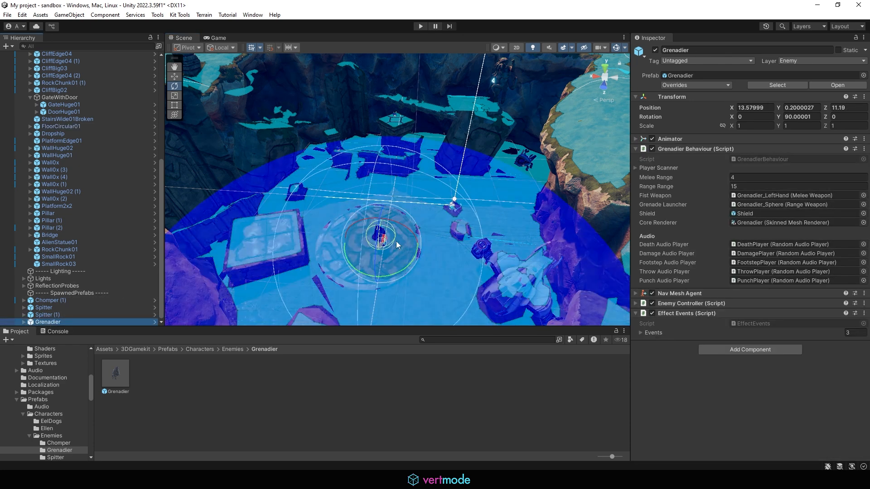
{"action": "key", "text": "w"}
{"action": "left_click_drag", "start_coordinate": [337, 239], "coordinate": [325, 239]}
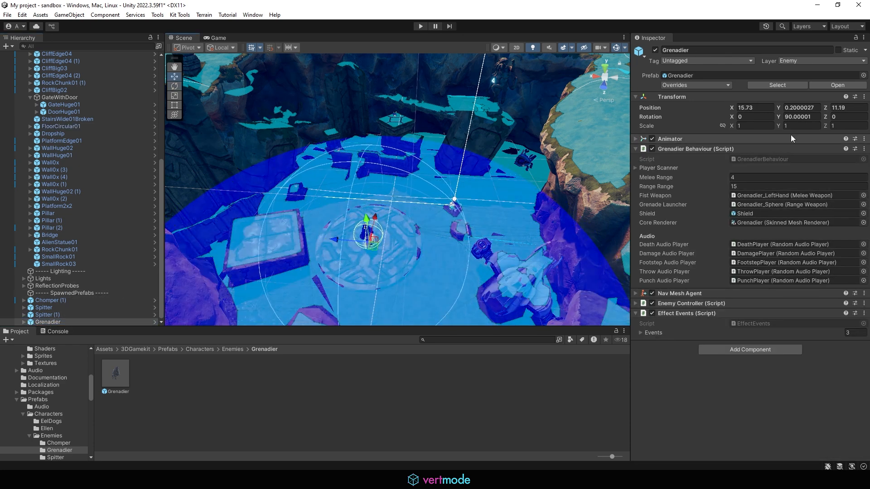
Set the Grenadier's Player Scanner detection radius to 8, with a detection angle of 360
{"action": "key", "text": "f"}
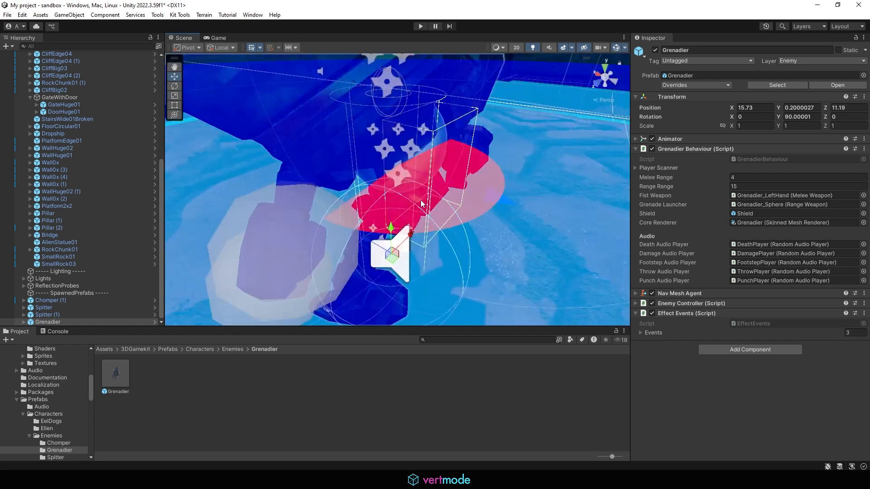
{"action": "scroll", "coordinate": [255, 185], "scroll_direction": "down", "scroll_amount": 5}
{"action": "left_click_drag", "start_coordinate": [256, 184], "coordinate": [267, 213], "text": "alt"}
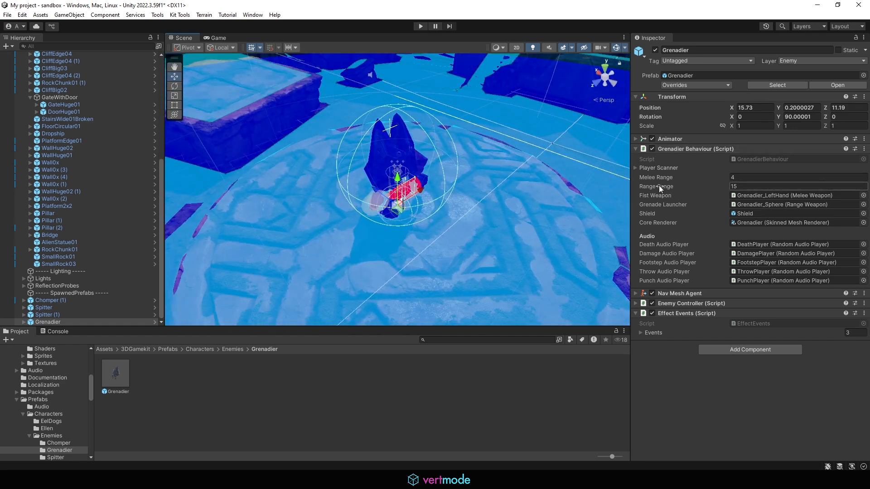
{"action": "left_click", "coordinate": [635, 167]}
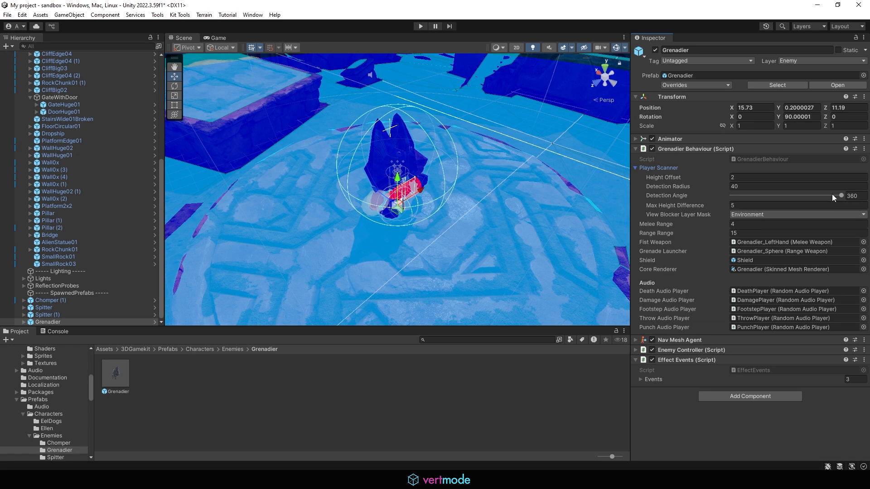
{"action": "left_click_drag", "start_coordinate": [832, 195], "coordinate": [869, 203]}
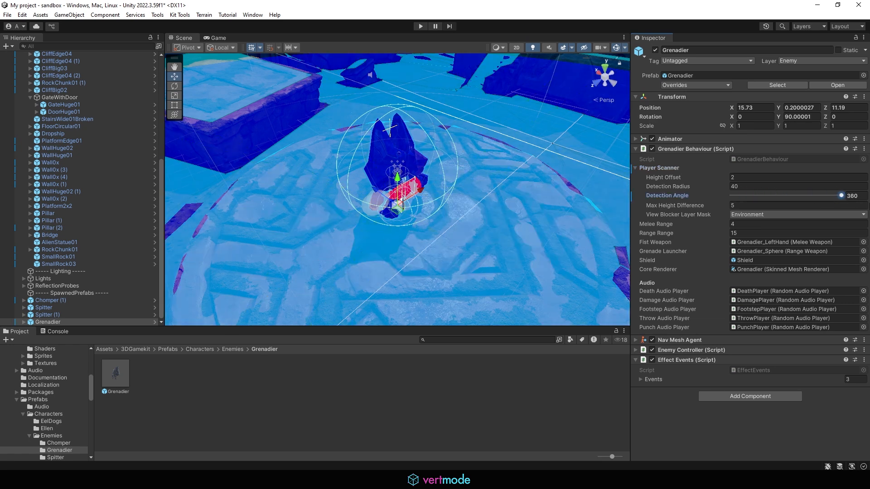
{"action": "left_click", "coordinate": [734, 188]}
{"action": "type", "text": "8"}
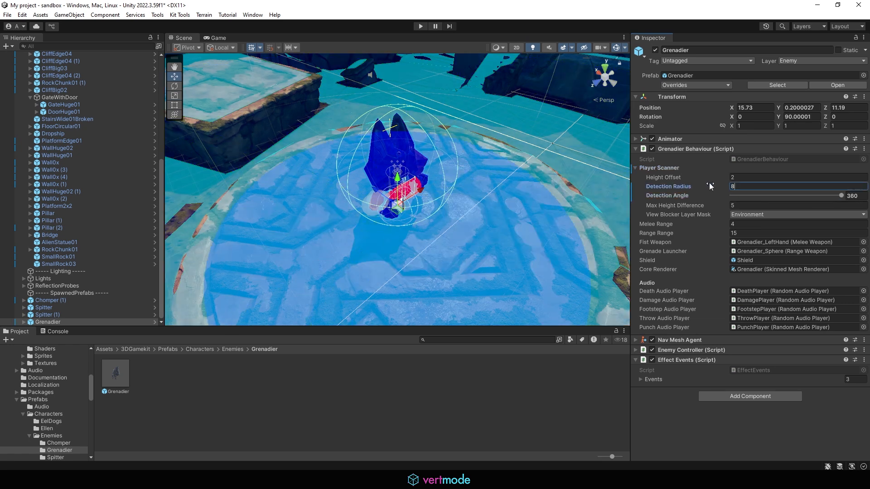
{"action": "left_click_drag", "start_coordinate": [484, 181], "coordinate": [617, 229], "text": "alt"}
{"action": "left_click_drag", "start_coordinate": [839, 195], "coordinate": [794, 191]}
Compare the Grenadier's components with those of Spitter (1), including its Damageable script
{"action": "left_click", "coordinate": [635, 350]}
{"action": "left_click", "coordinate": [636, 149]}
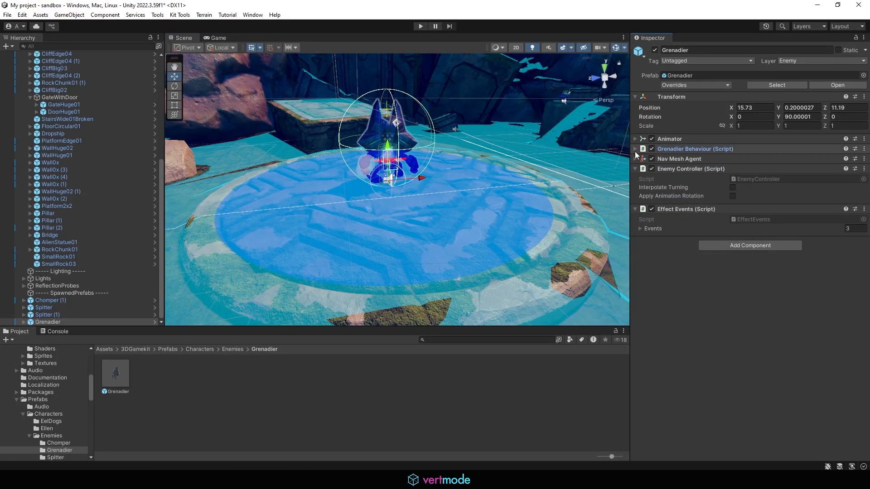
{"action": "left_click", "coordinate": [635, 169]}
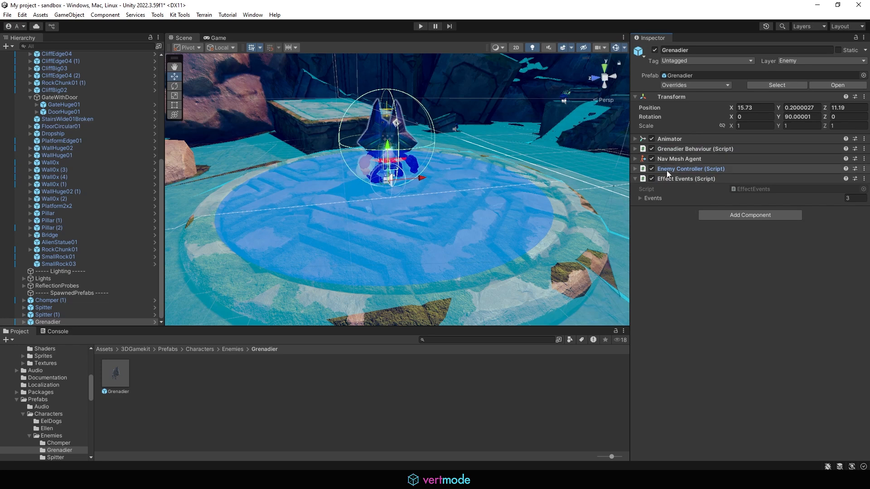
{"action": "left_click", "coordinate": [40, 315]}
{"action": "left_click", "coordinate": [635, 149]}
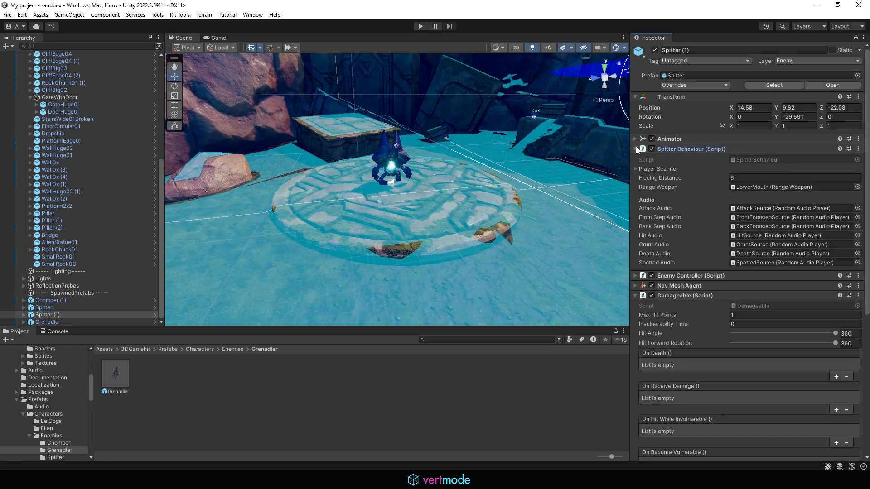
{"action": "left_click", "coordinate": [635, 179]}
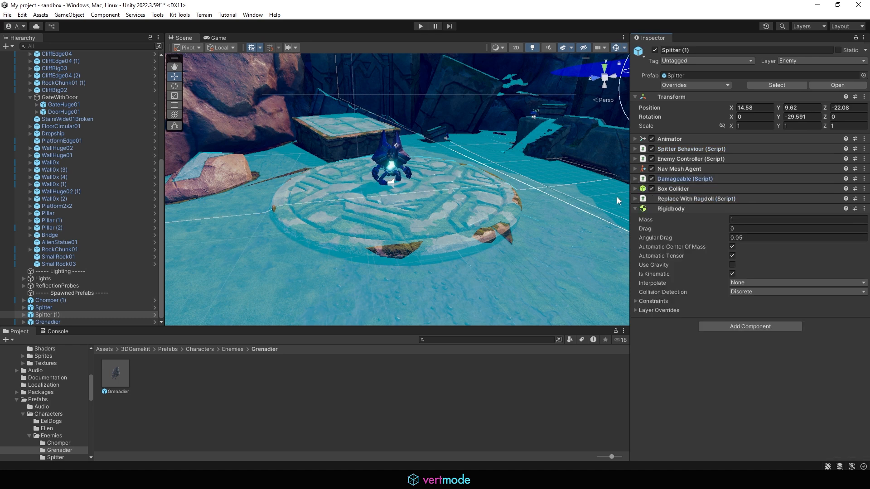
{"action": "left_click", "coordinate": [636, 209]}
{"action": "left_click", "coordinate": [379, 153]}
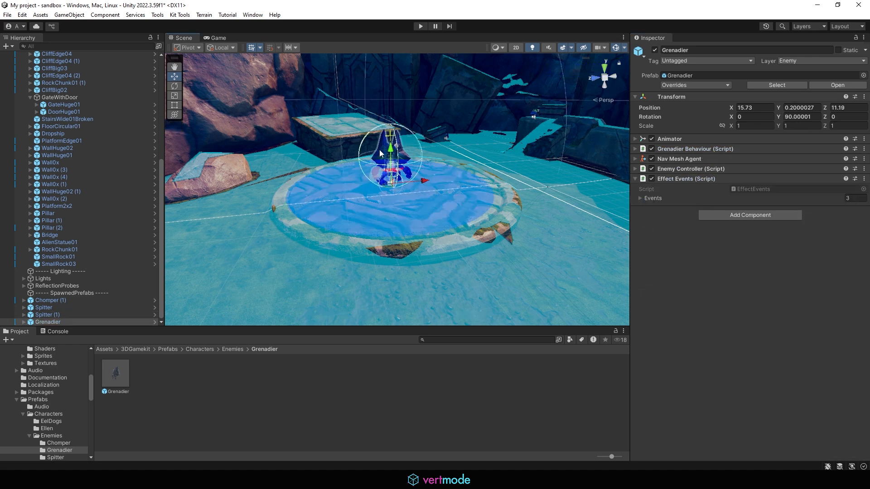
{"action": "left_click", "coordinate": [636, 179]}
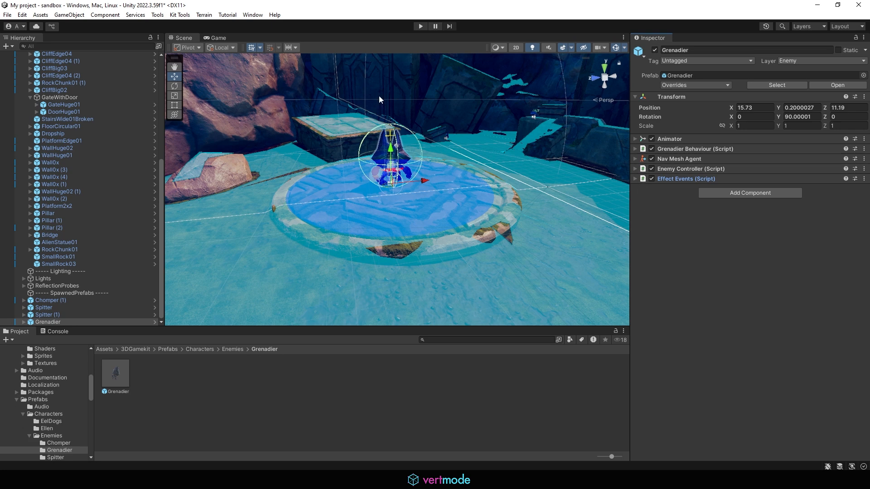
Test the Grenadier in play mode by fighting it with Ellen on the round platform until it is defeated, and end play mode
{"action": "left_click", "coordinate": [422, 26]}
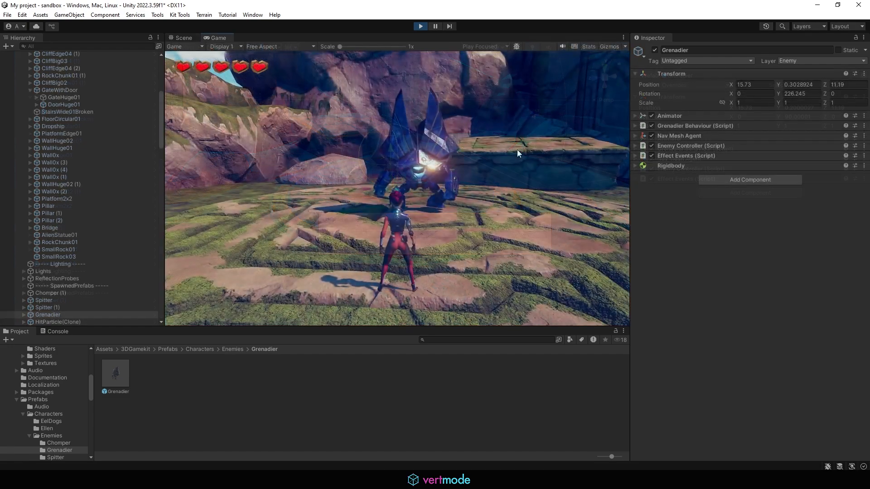
{"action": "key", "text": "d"}
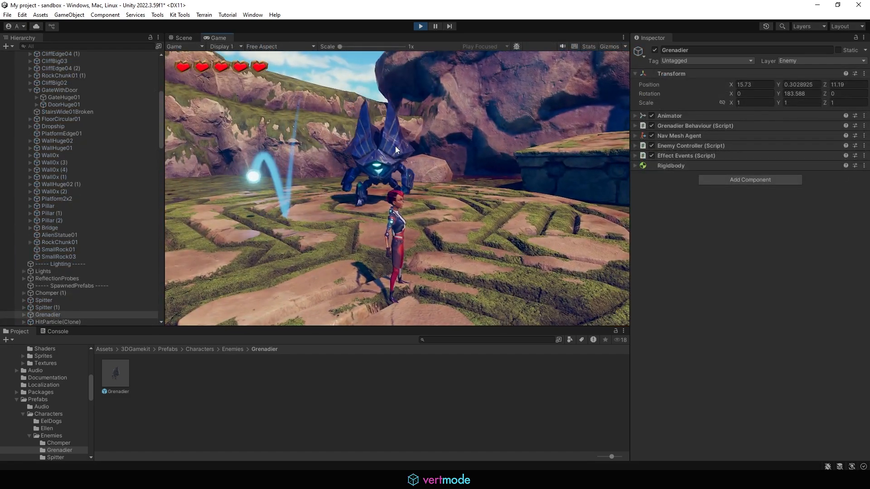
{"action": "key", "text": "d"}
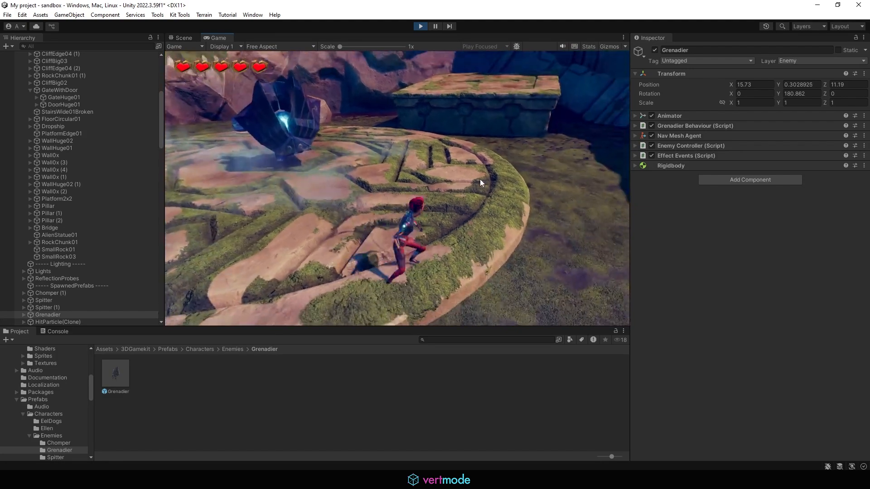
{"action": "key", "text": "w"}
{"action": "key", "text": "w"}
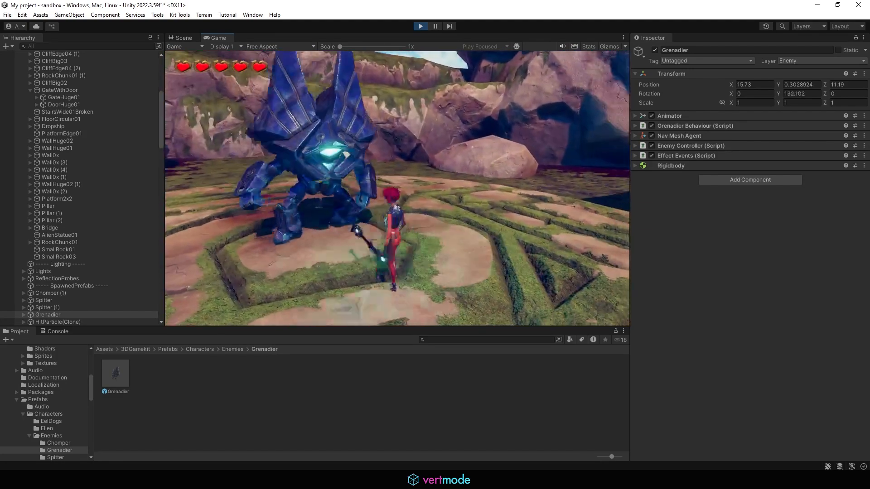
{"action": "key", "text": "w"}
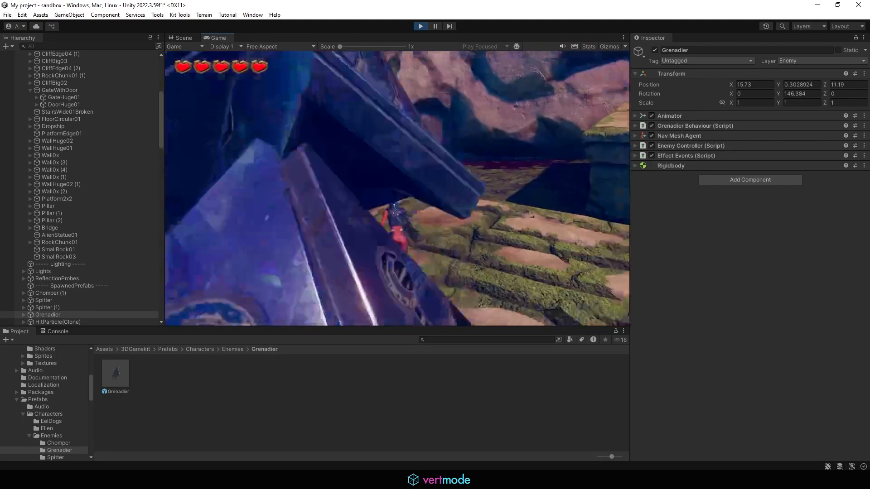
{"action": "key", "text": "a"}
{"action": "key", "text": "w"}
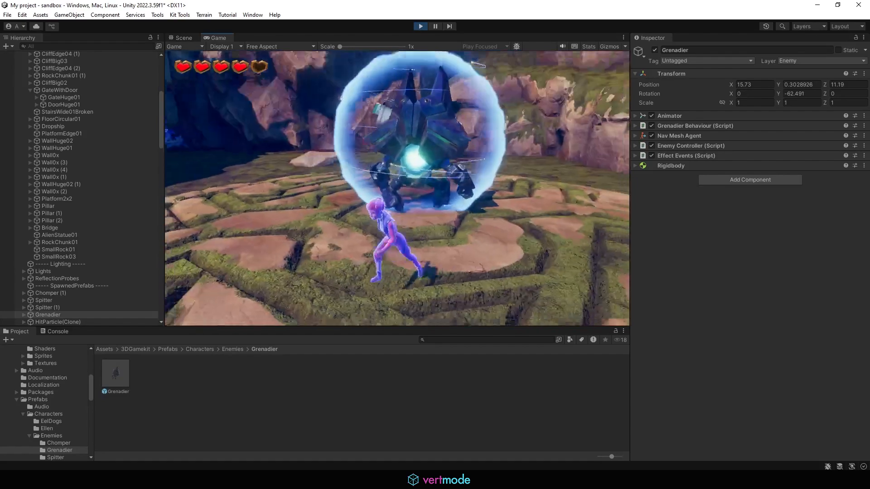
{"action": "key", "text": "s"}
{"action": "key", "text": "a"}
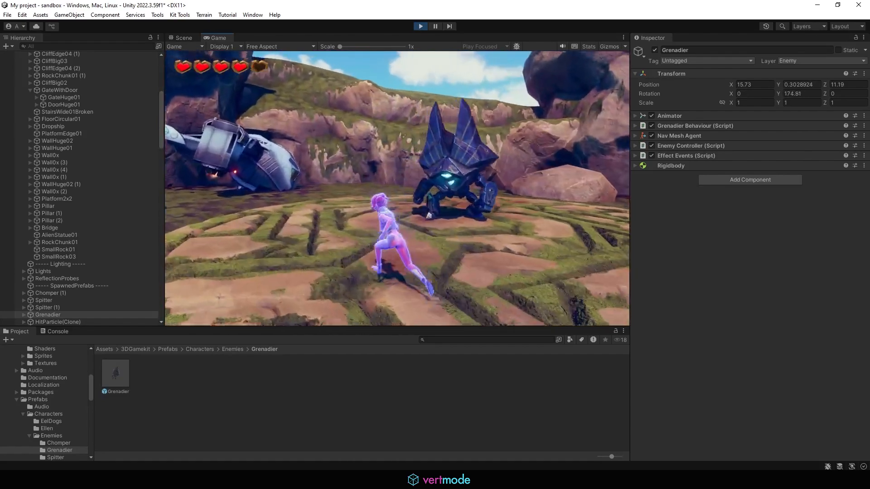
{"action": "key", "text": "w"}
{"action": "key", "text": "a"}
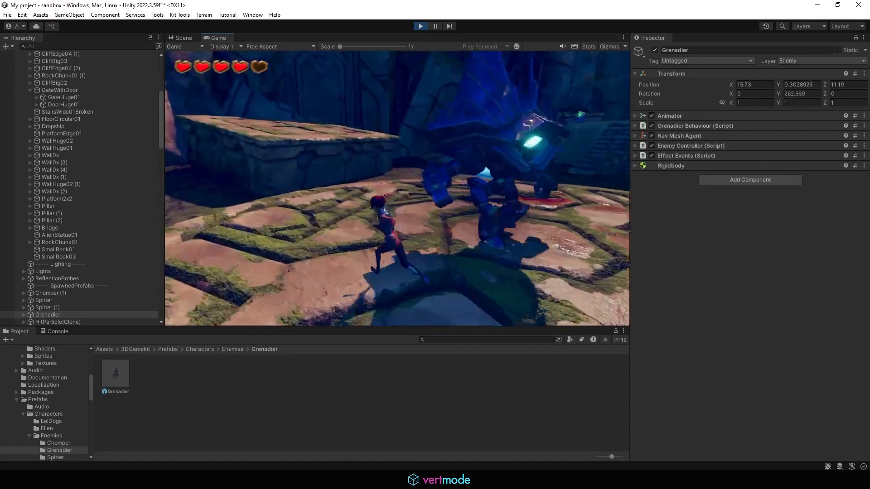
{"action": "key", "text": "w"}
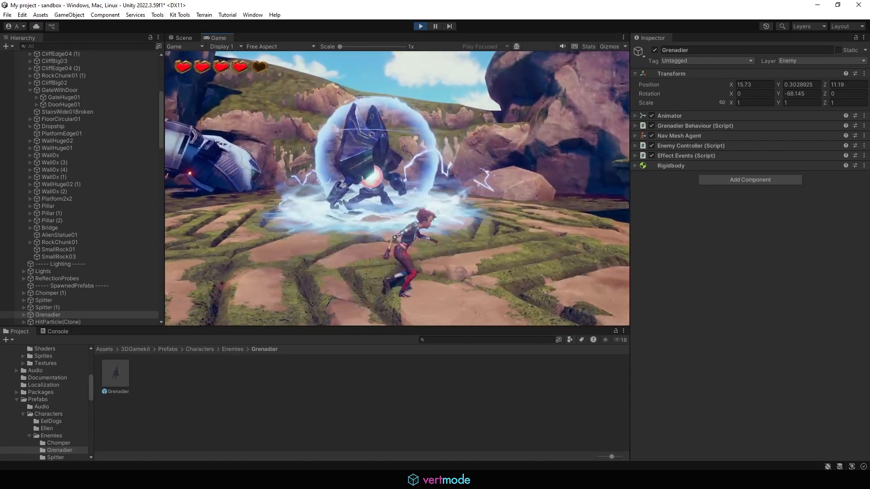
{"action": "key", "text": "w"}
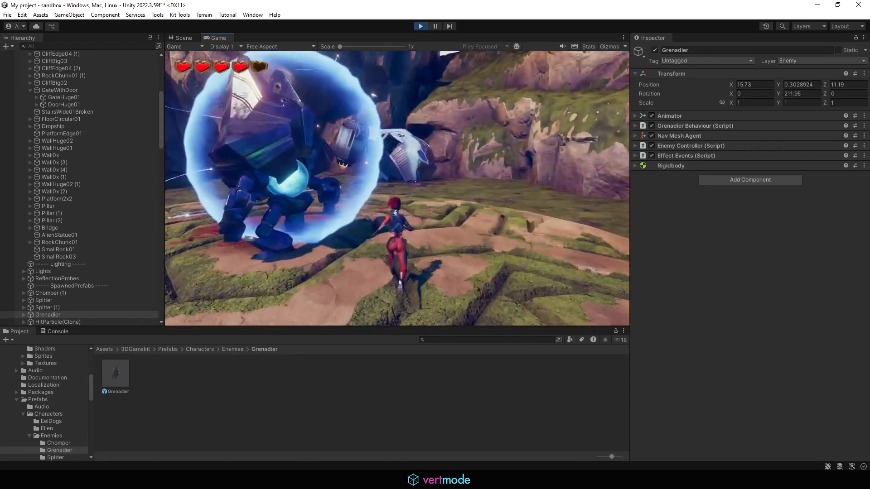
{"action": "key", "text": "d"}
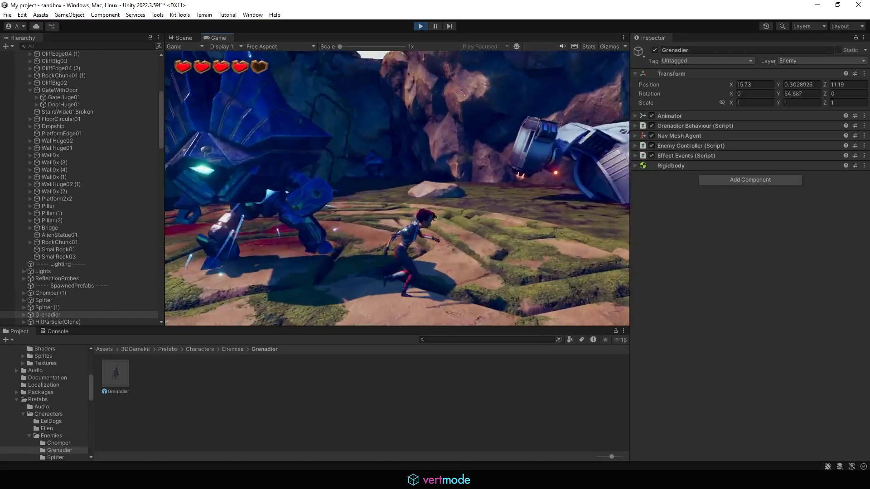
{"action": "key", "text": "w"}
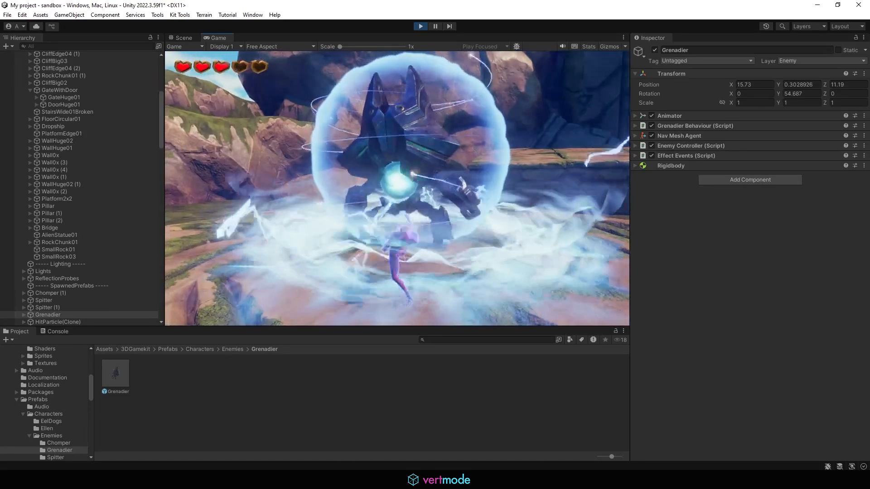
{"action": "key", "text": "d"}
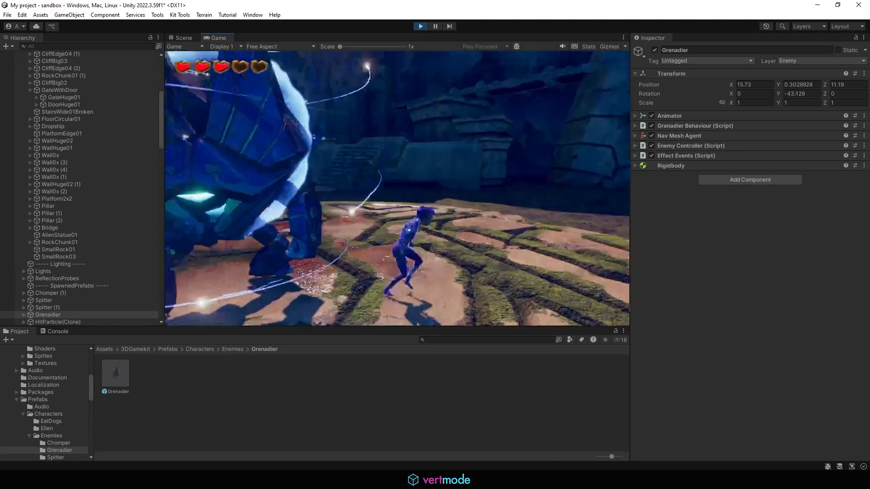
{"action": "key", "text": "w"}
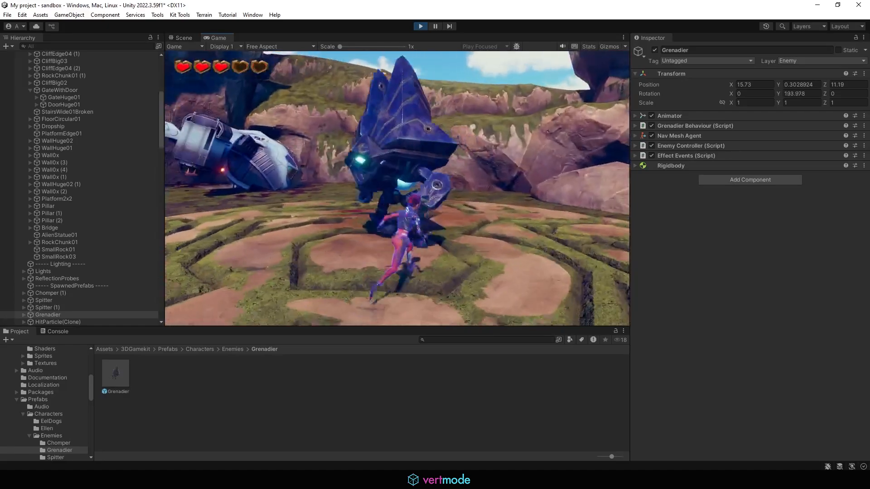
{"action": "key", "text": "w"}
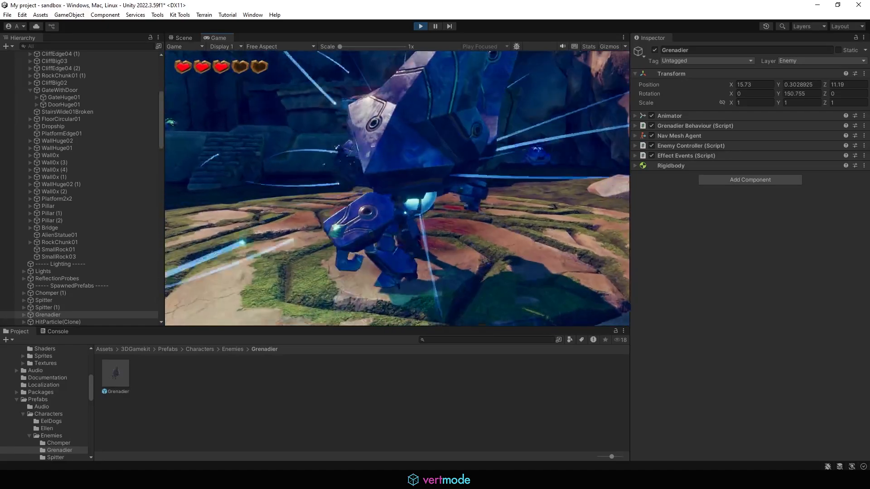
{"action": "key", "text": "s"}
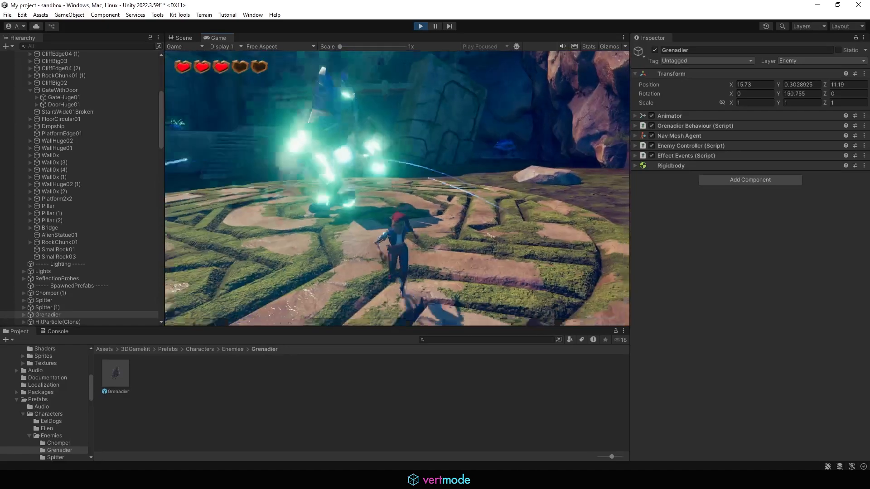
{"action": "key", "text": "w"}
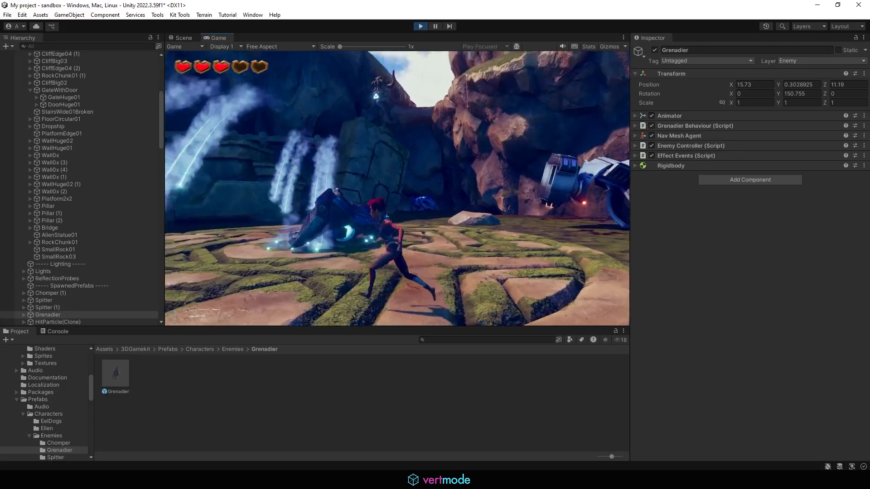
{"action": "key", "text": "Escape"}
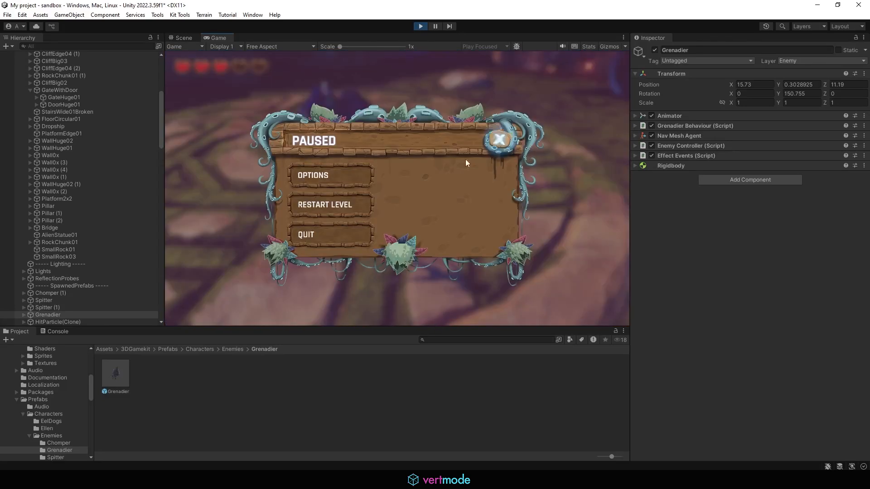
{"action": "left_click", "coordinate": [421, 26]}
Inspect the Grenadier's child objects: the mesh, GrenadierSkeleton, Shield and DamageablePart
{"action": "left_click", "coordinate": [22, 315]}
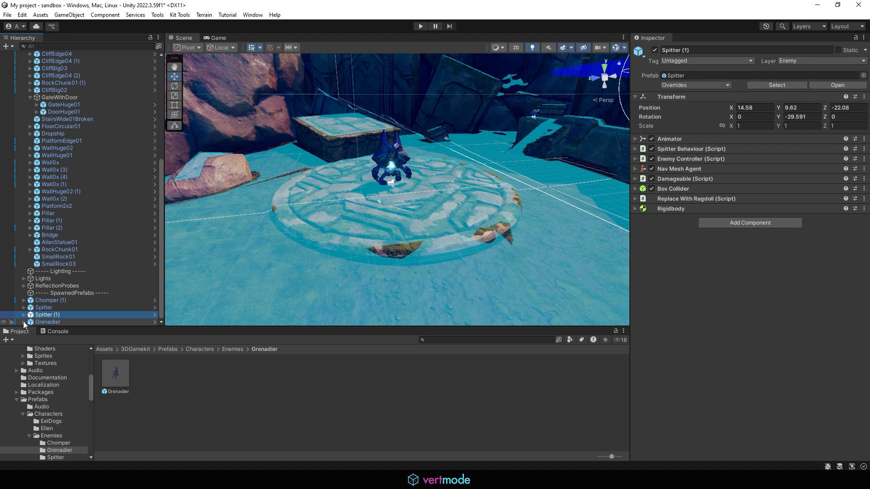
{"action": "left_click", "coordinate": [23, 322]}
{"action": "left_click", "coordinate": [68, 286]}
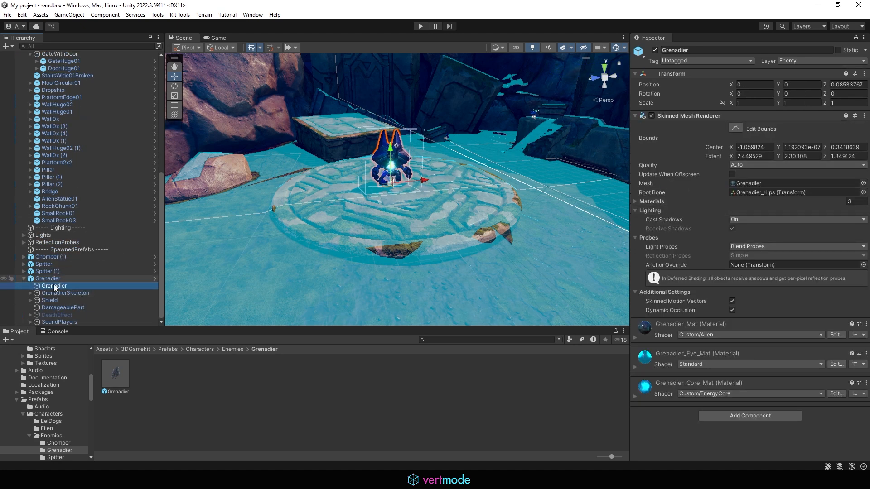
{"action": "left_click", "coordinate": [68, 294]}
{"action": "left_click", "coordinate": [66, 300]}
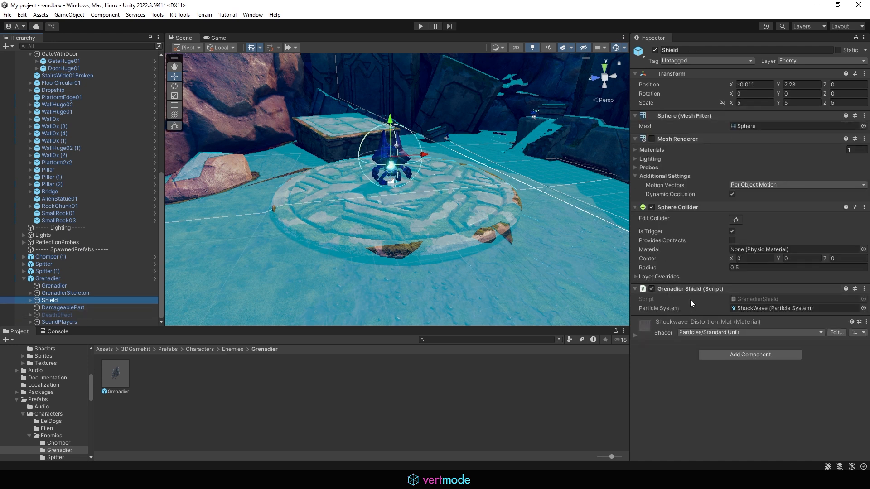
{"action": "left_click", "coordinate": [57, 309]}
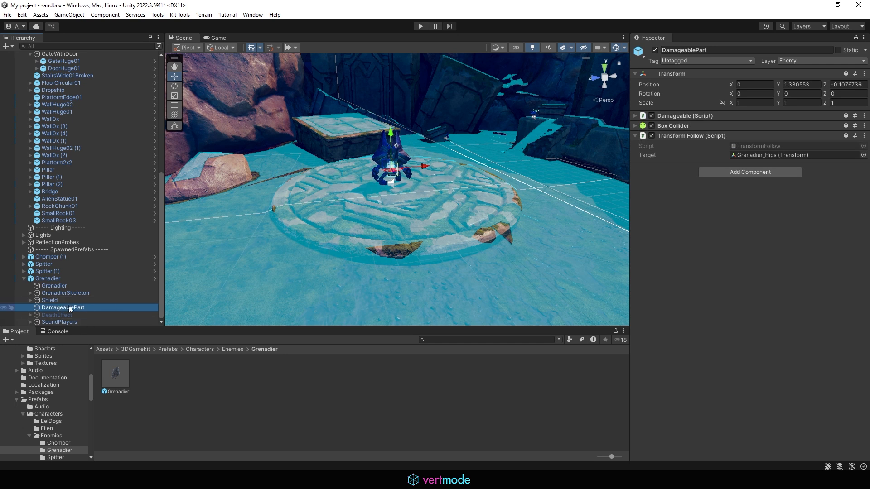
Check the Damageable script on the Grenadier's DamageablePart, and collapse the Grenadier's child objects
{"action": "left_click", "coordinate": [635, 115]}
{"action": "left_click", "coordinate": [635, 115]}
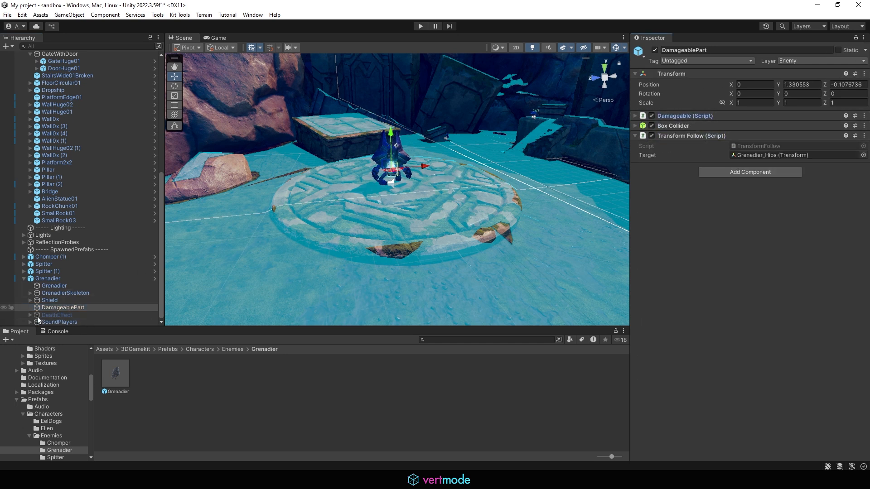
{"action": "left_click", "coordinate": [24, 279]}
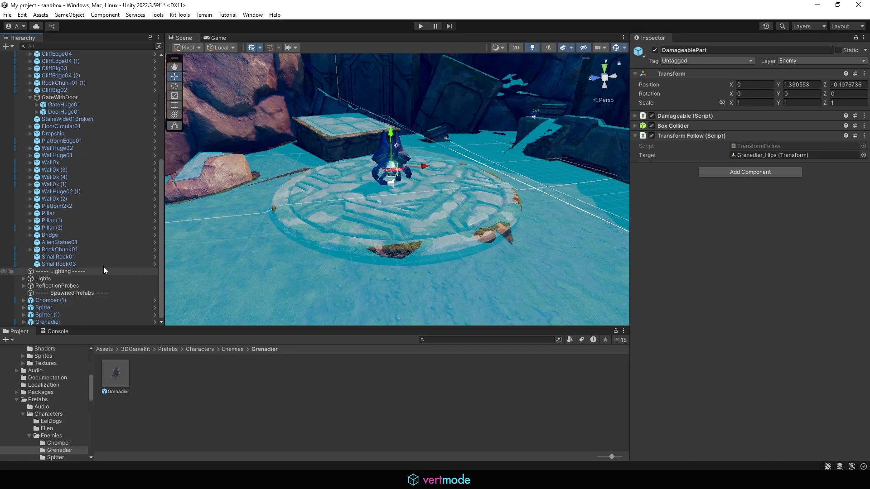
Move Chomper (1), Spitter, Spitter (1) and Grenadier under the Enemies heading, directly below Chomper, with LevelGeo collapsed
{"action": "left_click", "coordinate": [60, 322], "text": "shift"}
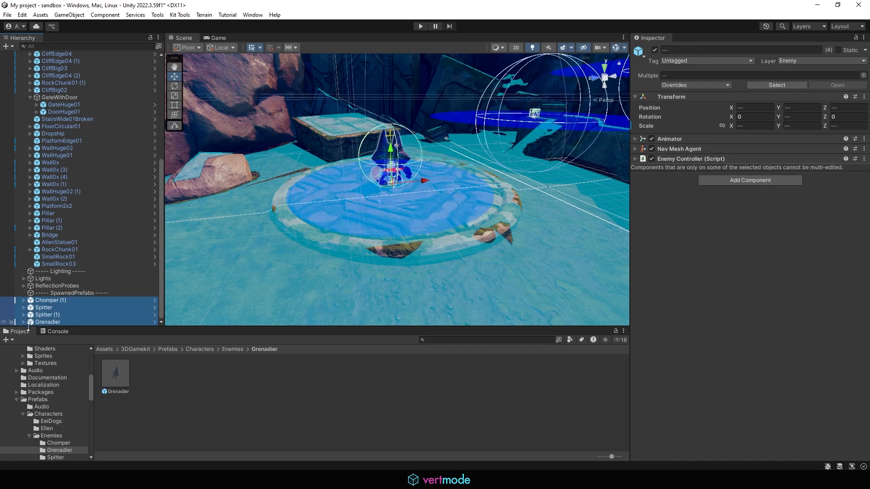
{"action": "scroll", "coordinate": [78, 142], "scroll_direction": "up", "scroll_amount": 7}
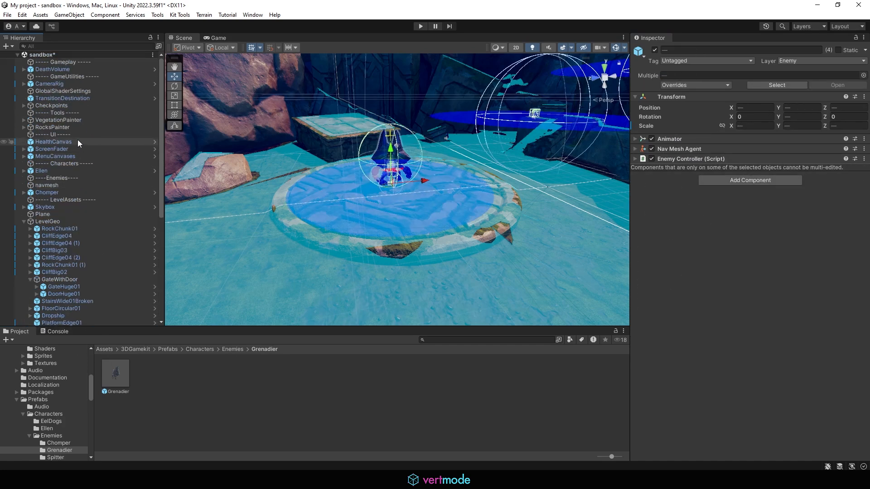
{"action": "left_click", "coordinate": [24, 222]}
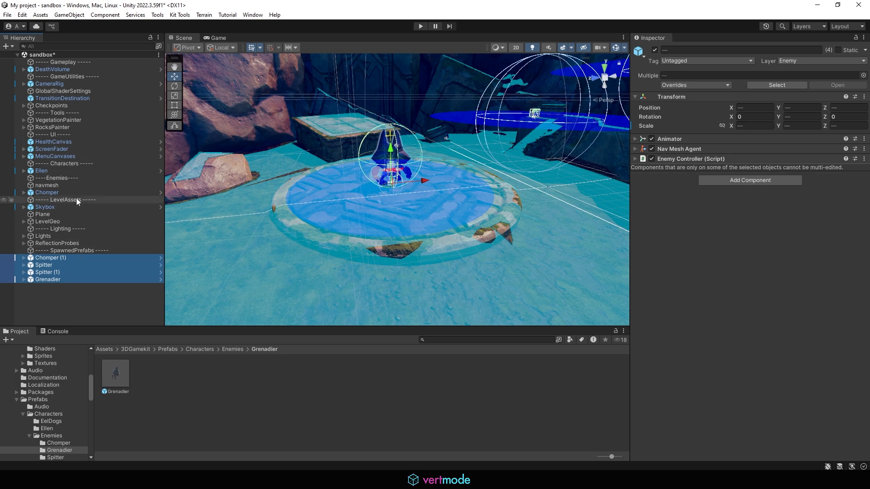
{"action": "left_click_drag", "start_coordinate": [43, 263], "coordinate": [54, 197]}
Look over the enemy placement across the level and around the round platform in the scene view
{"action": "left_click", "coordinate": [564, 209]}
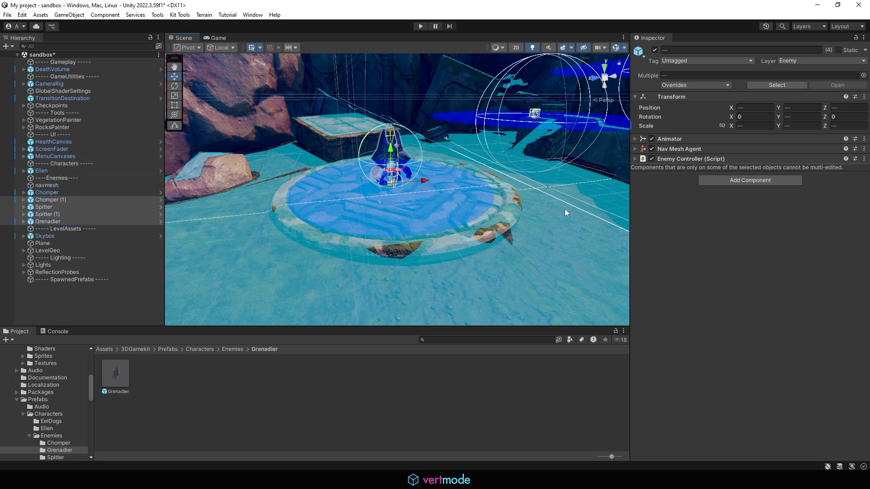
{"action": "left_click_drag", "start_coordinate": [564, 208], "coordinate": [640, 204], "text": "alt"}
{"action": "scroll", "coordinate": [492, 173], "scroll_direction": "down", "scroll_amount": 10}
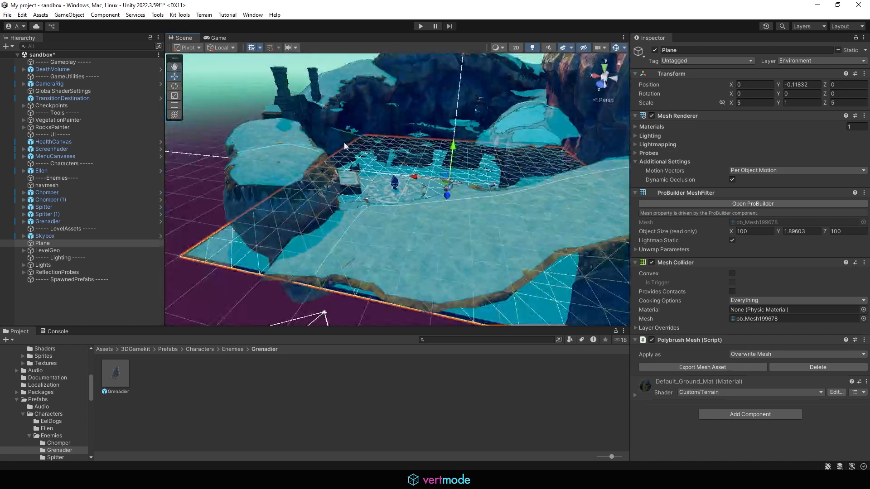
{"action": "left_click", "coordinate": [205, 105]}
{"action": "scroll", "coordinate": [394, 146], "scroll_direction": "up", "scroll_amount": 6}
{"action": "left_click_drag", "start_coordinate": [543, 175], "coordinate": [602, 218], "text": "alt"}
{"action": "scroll", "coordinate": [582, 135], "scroll_direction": "up", "scroll_amount": 8}
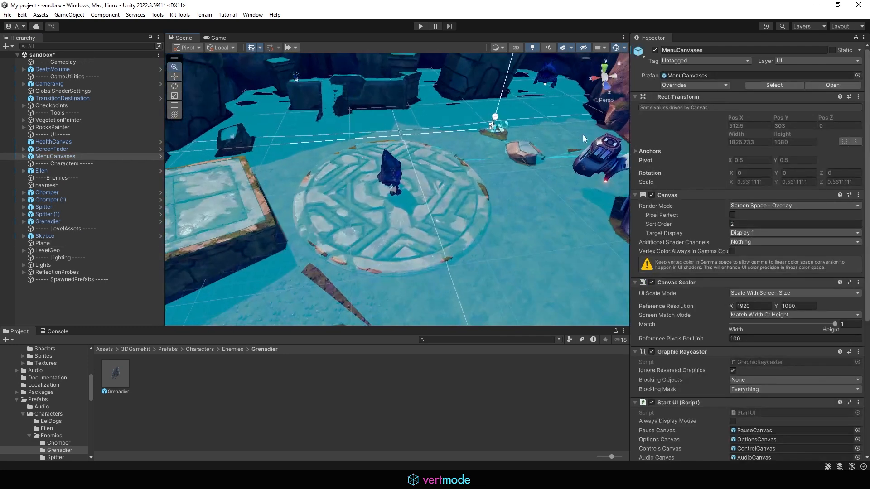
{"action": "middle_click_drag", "start_coordinate": [470, 116], "coordinate": [428, 153]}
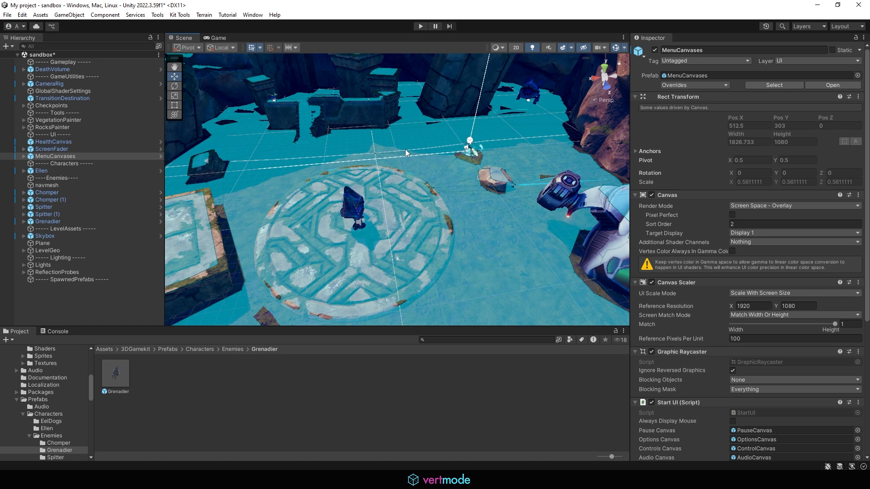
Save the sandbox scene
{"action": "left_click", "coordinate": [7, 15]}
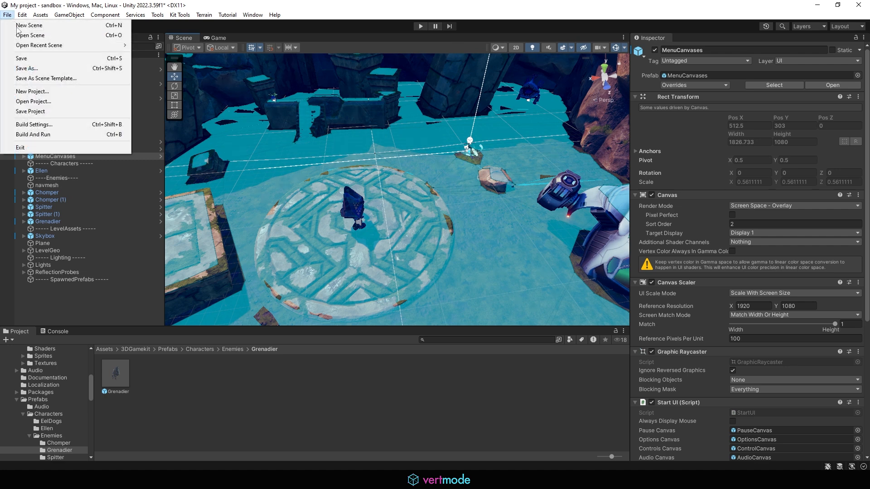
{"action": "left_click", "coordinate": [24, 58]}
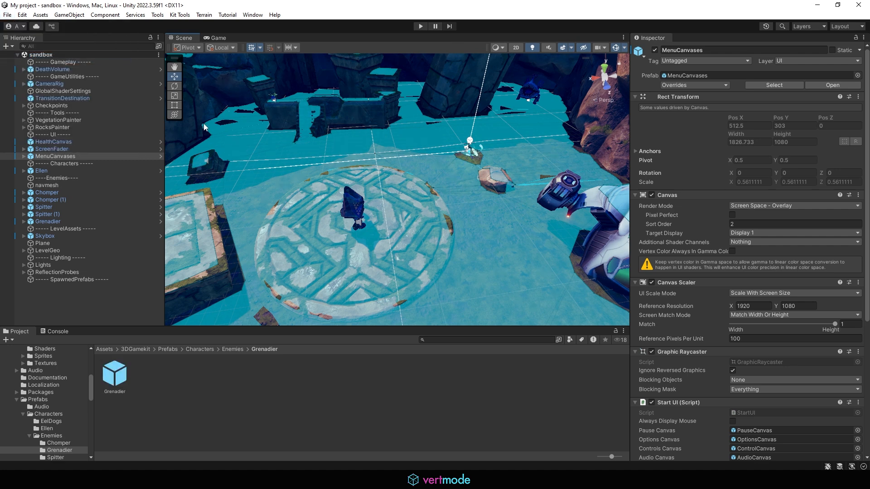